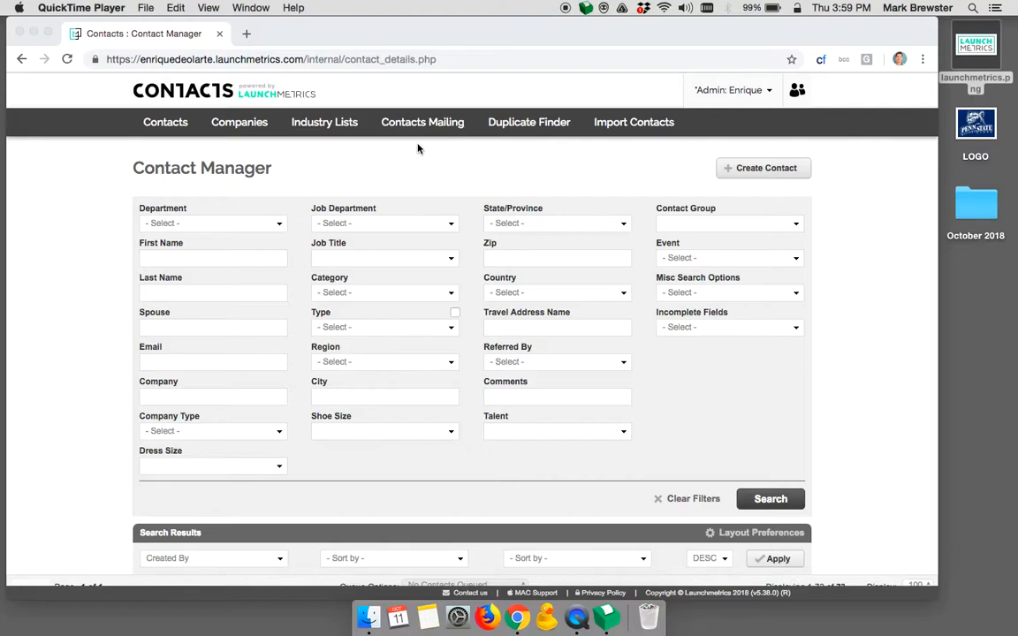
Open the Contacts Mailing manager and view the available Status filter options
{"action": "left_click", "coordinate": [427, 128]}
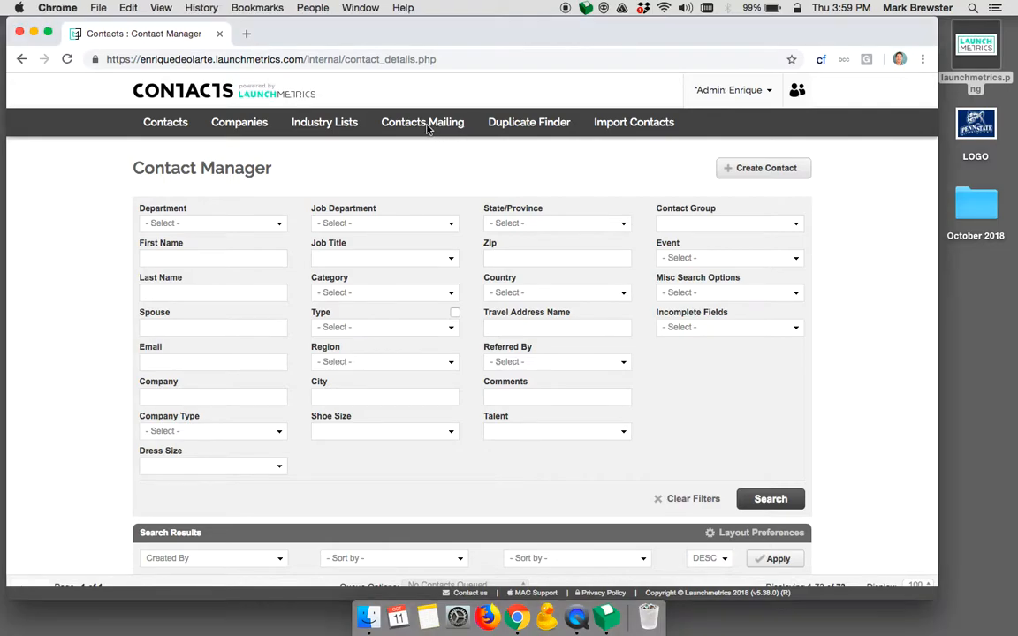
{"action": "left_click", "coordinate": [427, 128]}
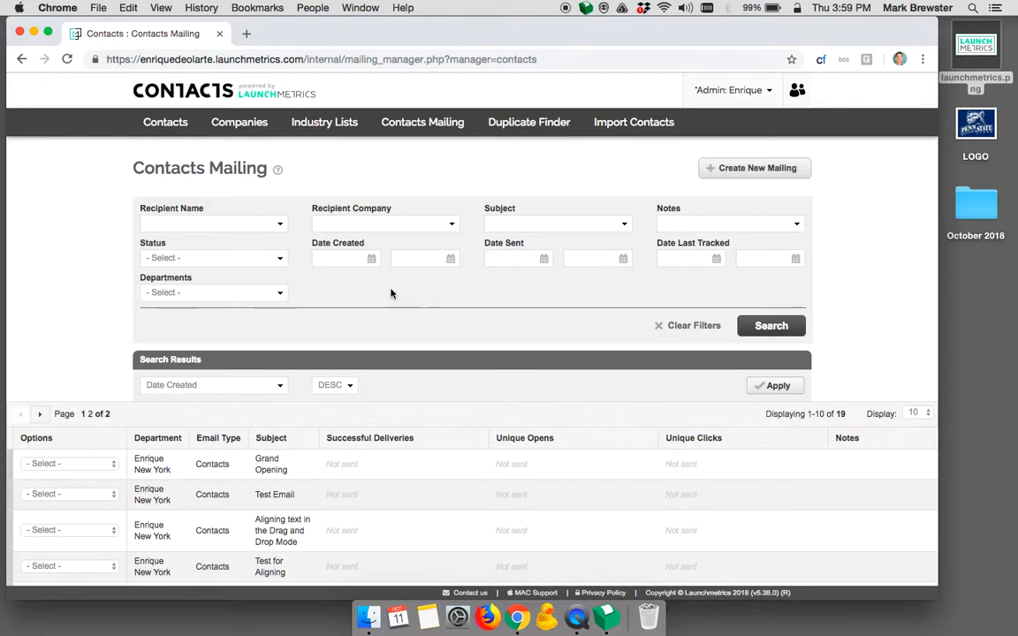
{"action": "left_click", "coordinate": [252, 257]}
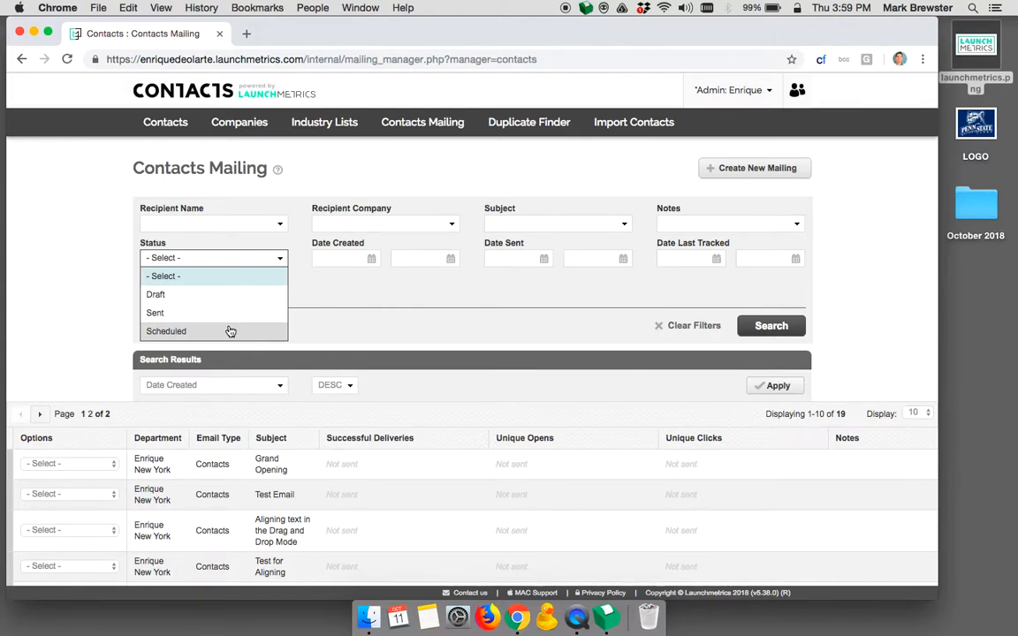
{"action": "left_click", "coordinate": [350, 327]}
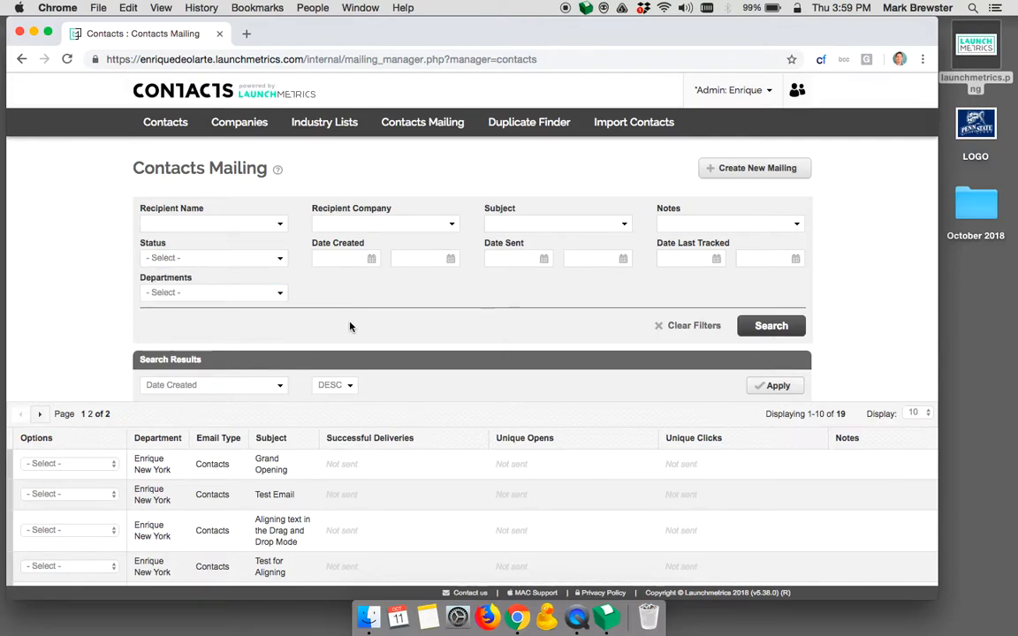
Create a new mailing for the New York department
{"action": "left_click", "coordinate": [752, 169]}
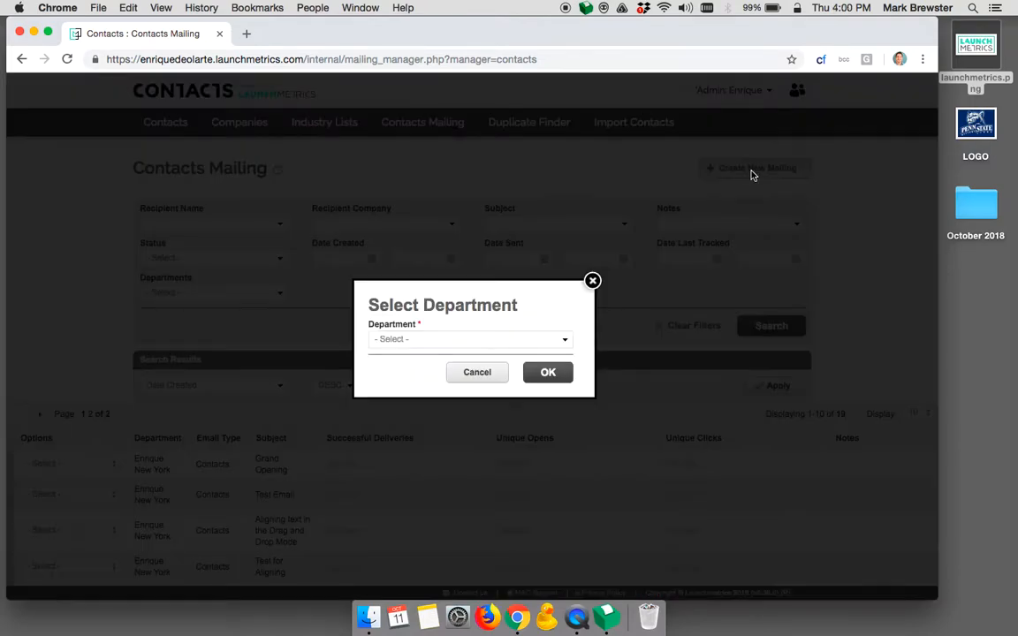
{"action": "left_click", "coordinate": [510, 345]}
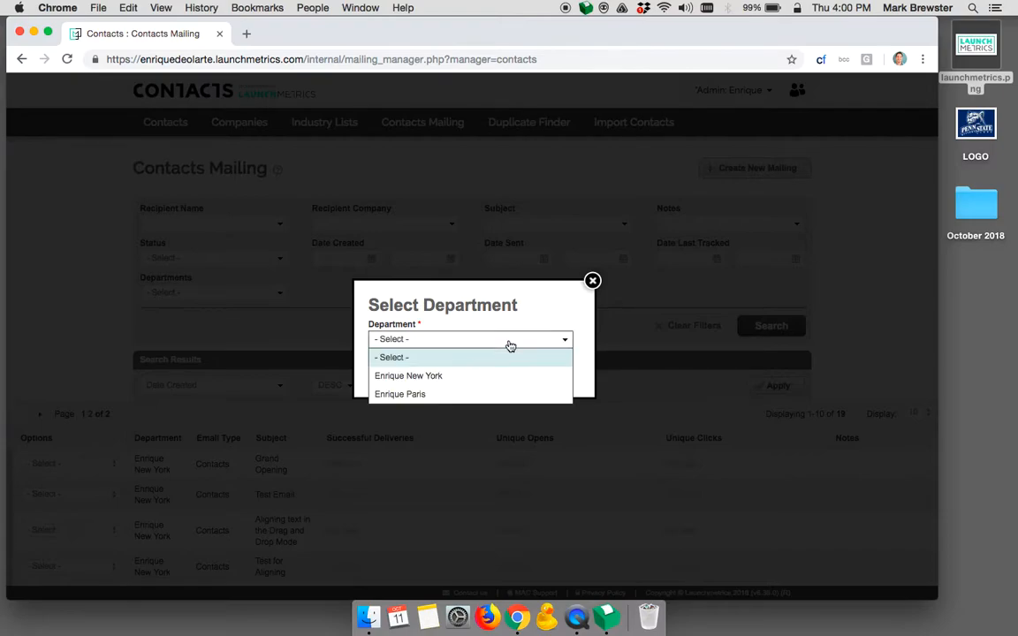
{"action": "left_click", "coordinate": [485, 373]}
{"action": "left_click", "coordinate": [550, 372]}
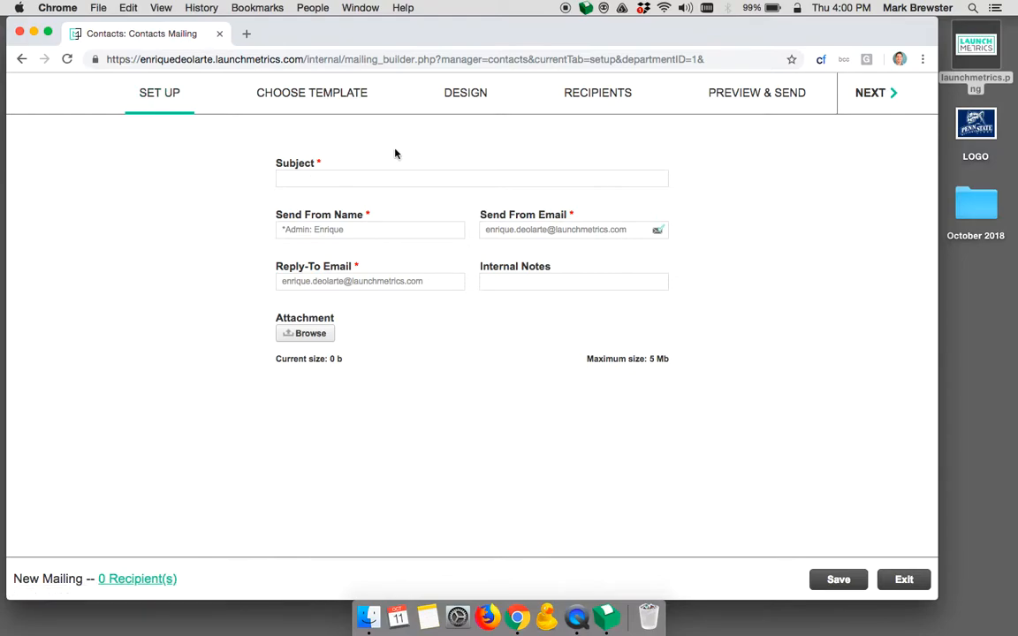
Enter "Launchmetrics Mailing Contact" as the subject of the mailing
{"action": "left_click", "coordinate": [349, 180]}
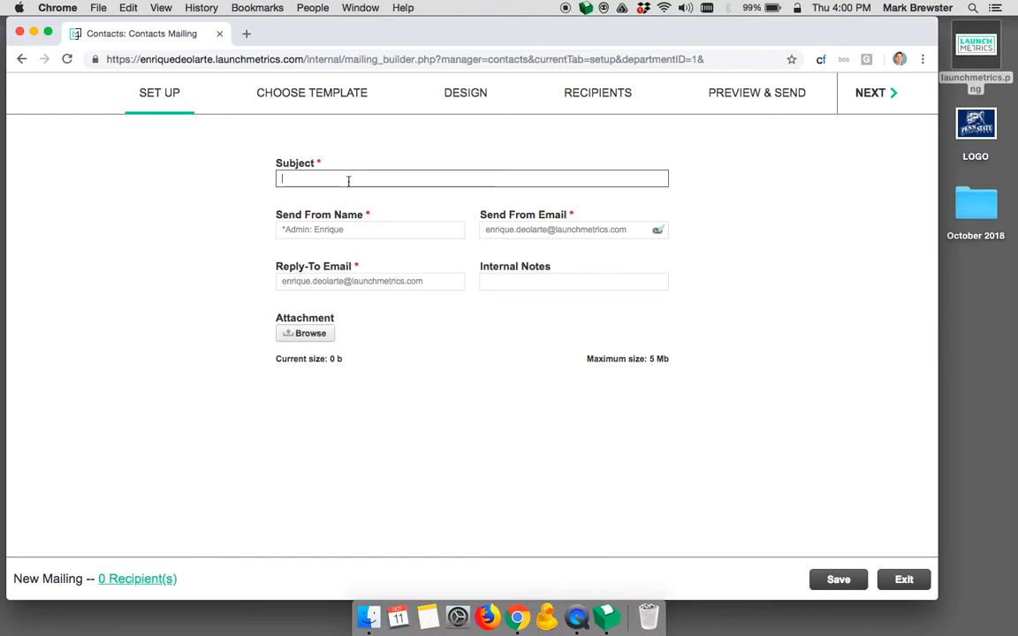
{"action": "type", "text": "Launchmetrics M"}
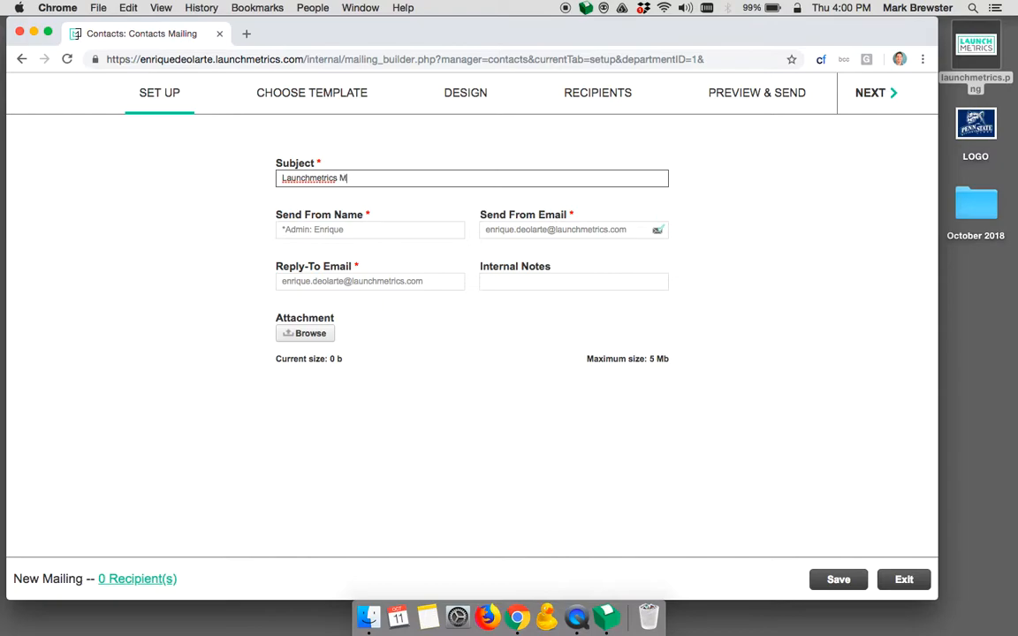
{"action": "type", "text": "ailing Contact"}
Check the anti-spam detection status of the Send From Email address
{"action": "mouse_move", "coordinate": [642, 232]}
{"action": "left_click_drag", "start_coordinate": [645, 235], "coordinate": [477, 231]}
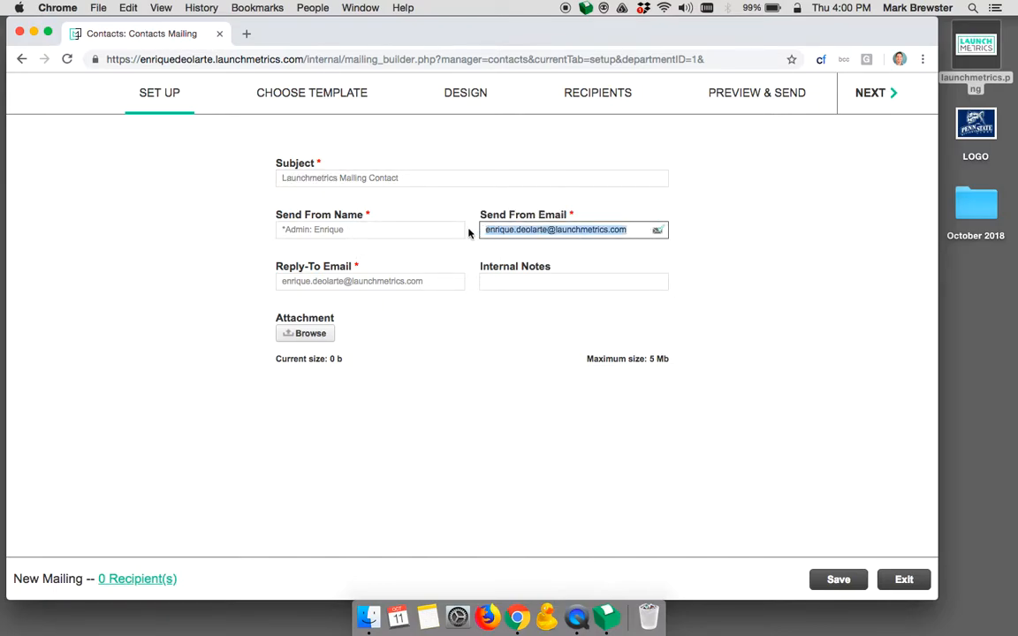
{"action": "left_click", "coordinate": [699, 262]}
{"action": "mouse_move", "coordinate": [658, 231]}
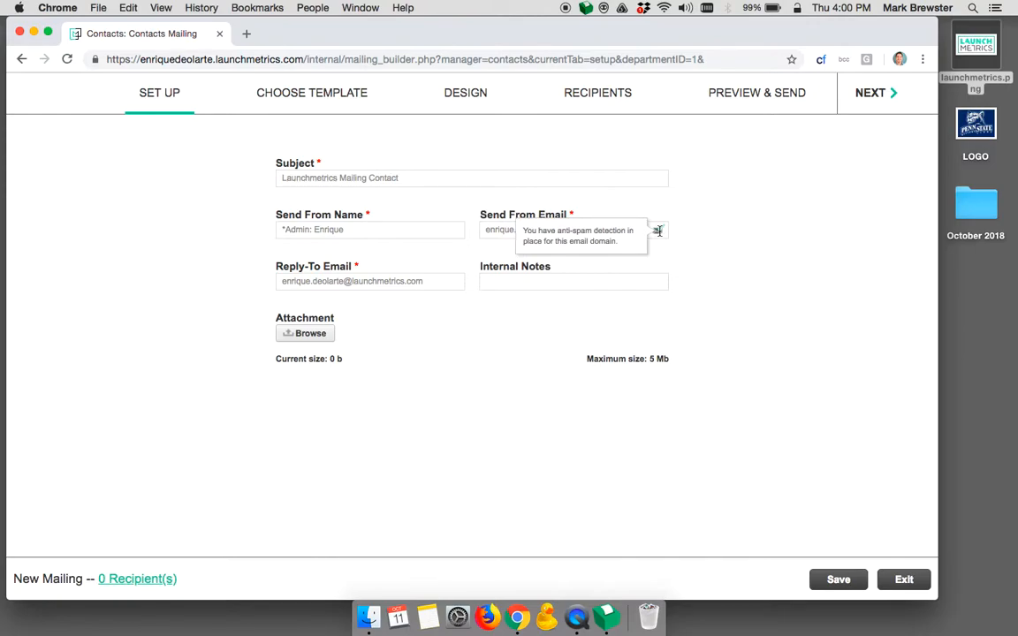
Change the domain of the Send From Email to launchmetrics.co to test its spam validation
{"action": "left_click", "coordinate": [654, 229]}
{"action": "key", "text": "BackSpace"}
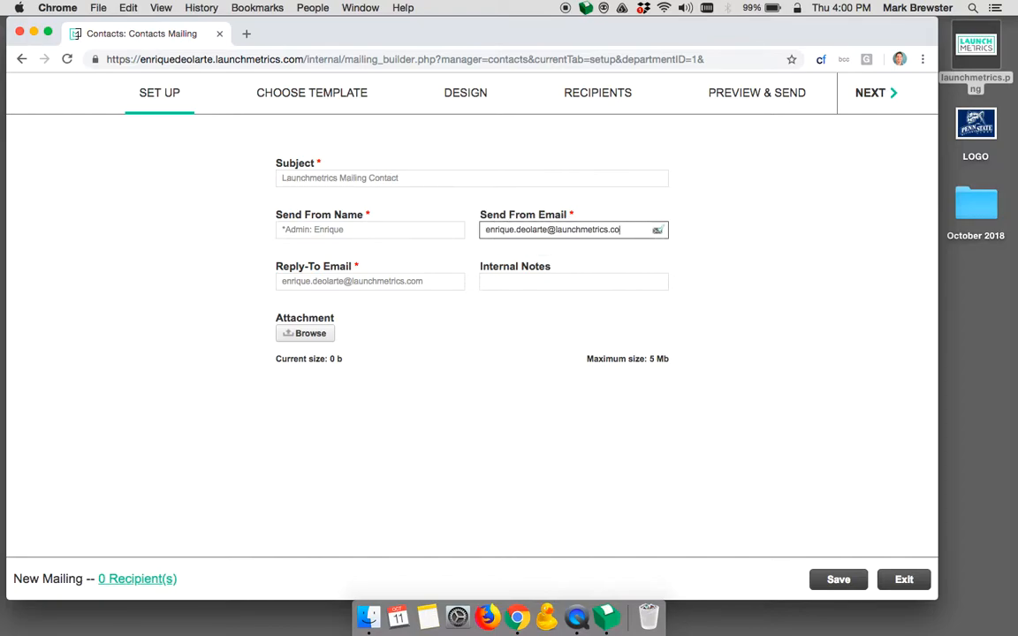
{"action": "left_click", "coordinate": [752, 245]}
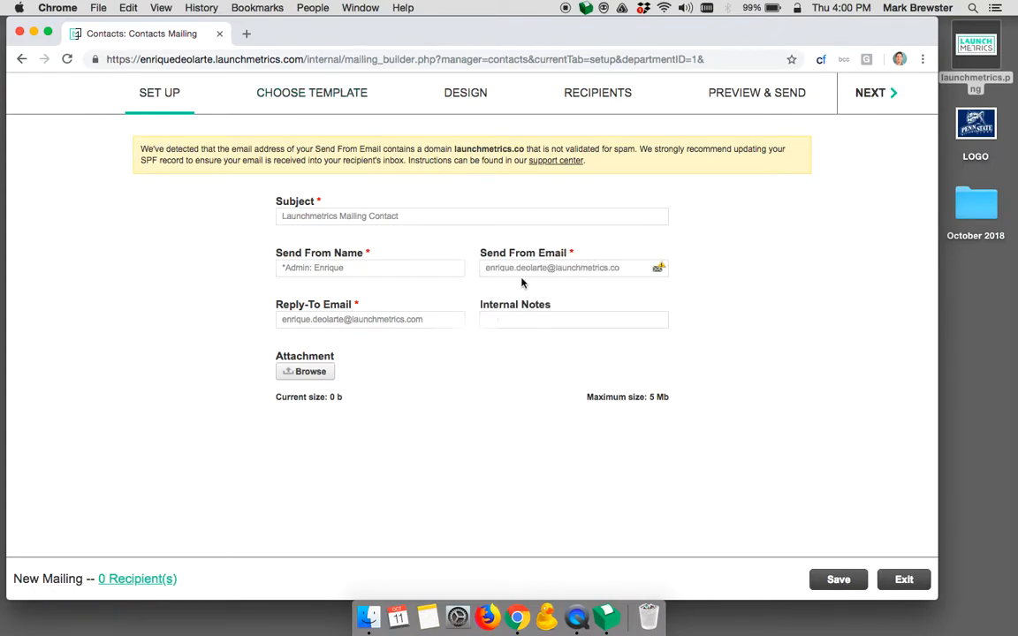
{"action": "left_click", "coordinate": [555, 268]}
{"action": "left_click_drag", "start_coordinate": [555, 268], "coordinate": [636, 265]}
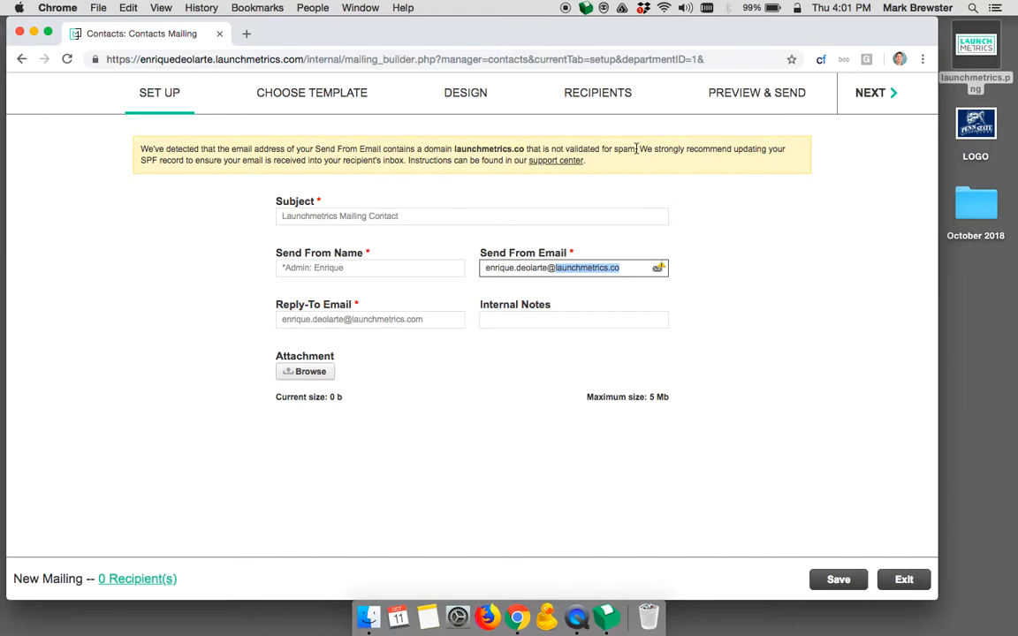
Read the support center article on preventing emails from going to spam, and return to the mailing setup
{"action": "left_click", "coordinate": [554, 161]}
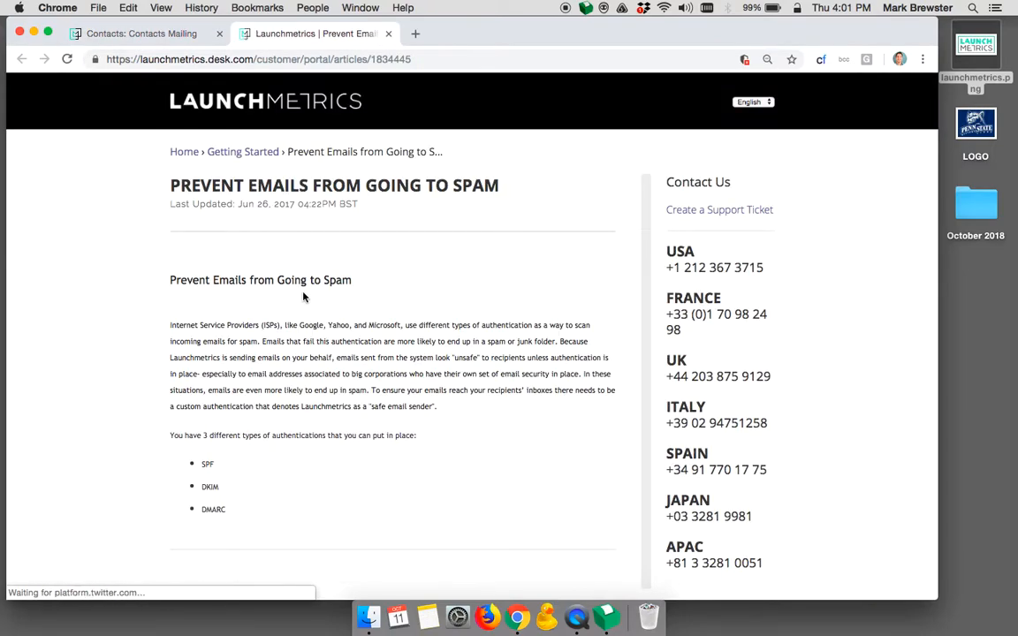
{"action": "scroll", "coordinate": [341, 307], "scroll_direction": "down", "scroll_amount": 5}
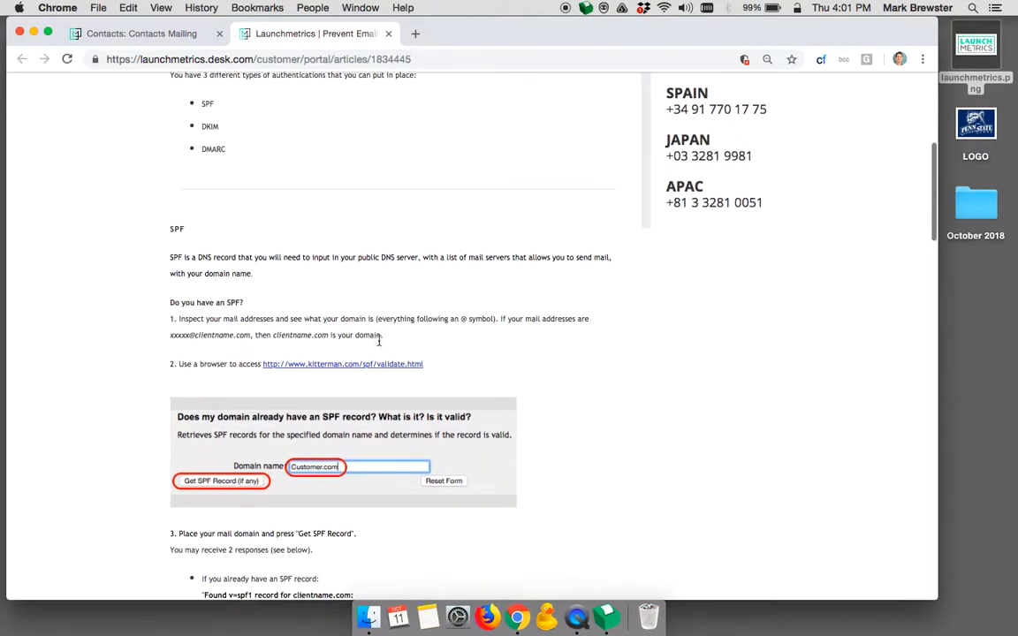
{"action": "scroll", "coordinate": [380, 340], "scroll_direction": "down", "scroll_amount": 10}
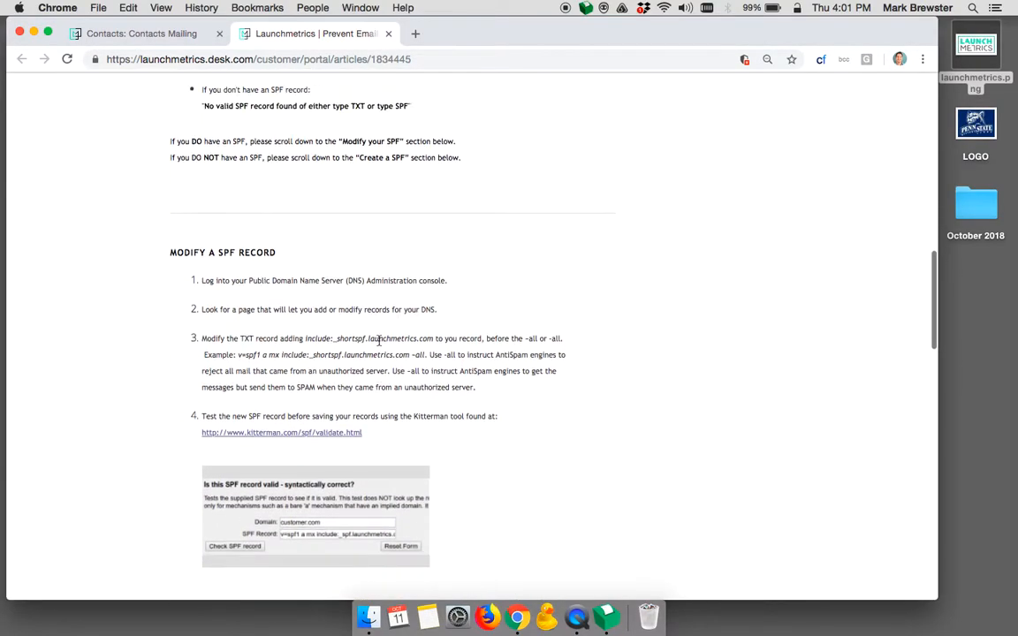
{"action": "scroll", "coordinate": [380, 341], "scroll_direction": "up", "scroll_amount": 15}
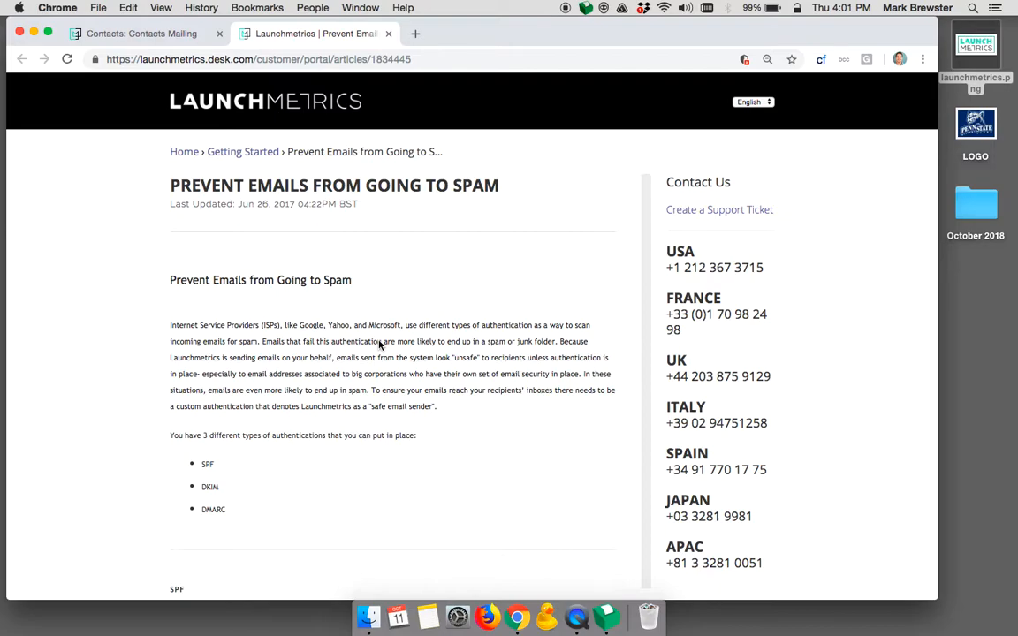
{"action": "left_click", "coordinate": [145, 36]}
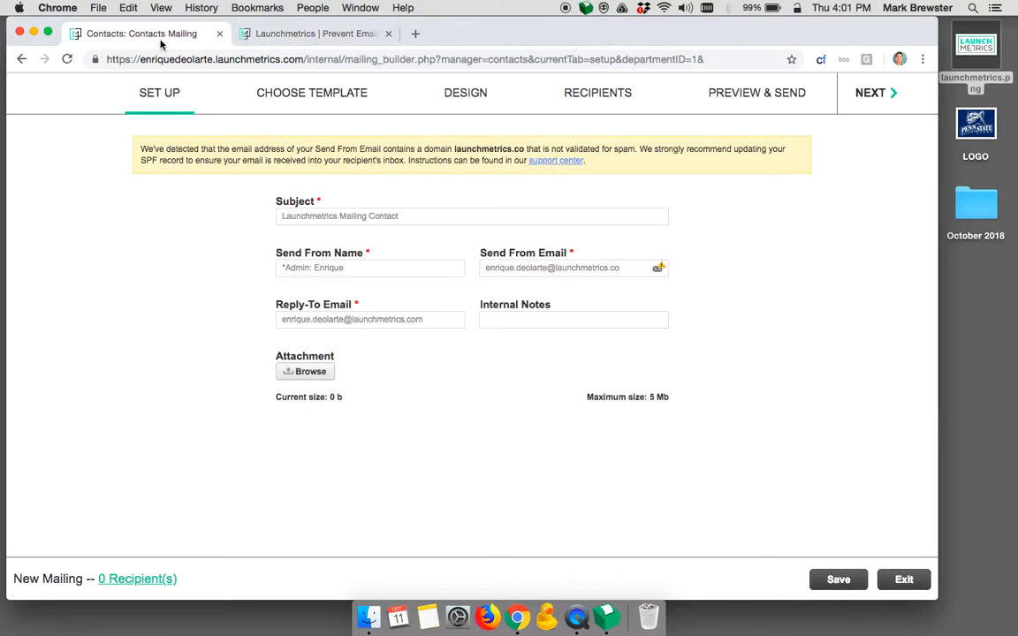
Restore the domain of the Send From Email to launchmetrics.com
{"action": "left_click", "coordinate": [629, 266]}
{"action": "type", "text": "m"}
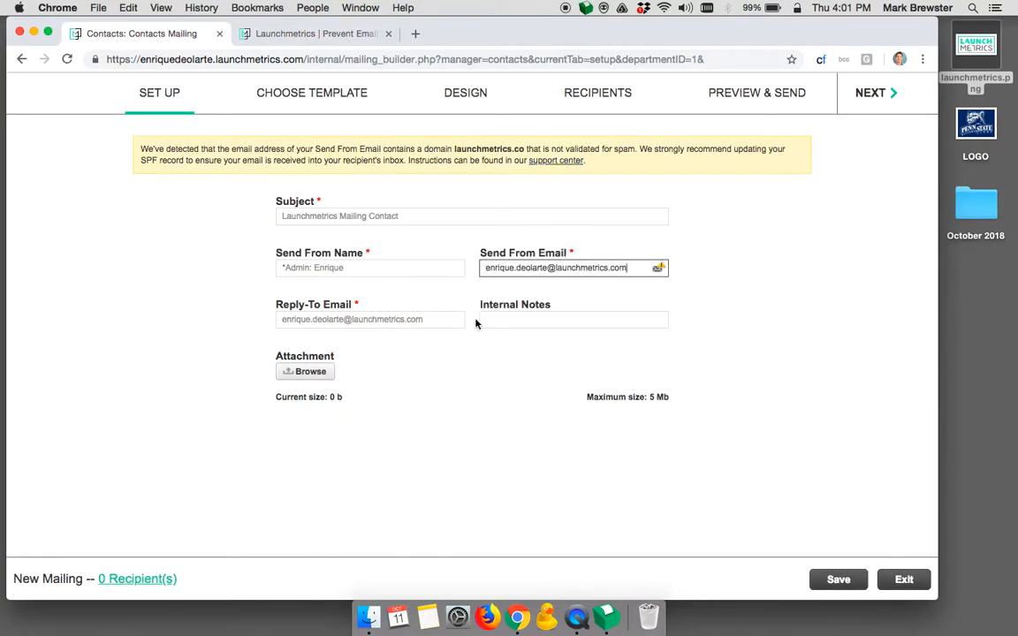
{"action": "left_click", "coordinate": [439, 286]}
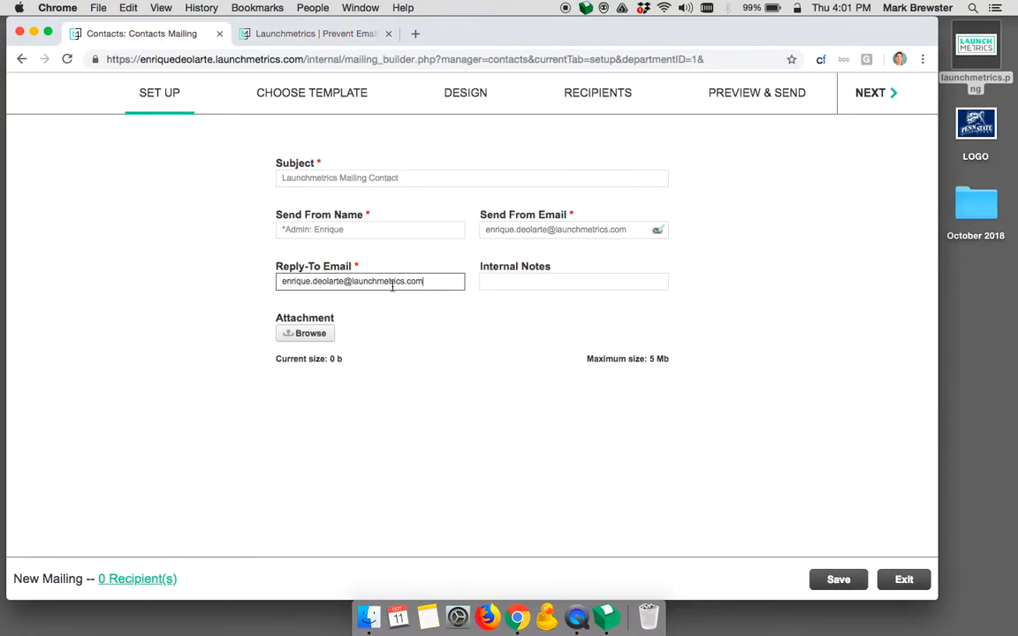
{"action": "key", "text": "super+a"}
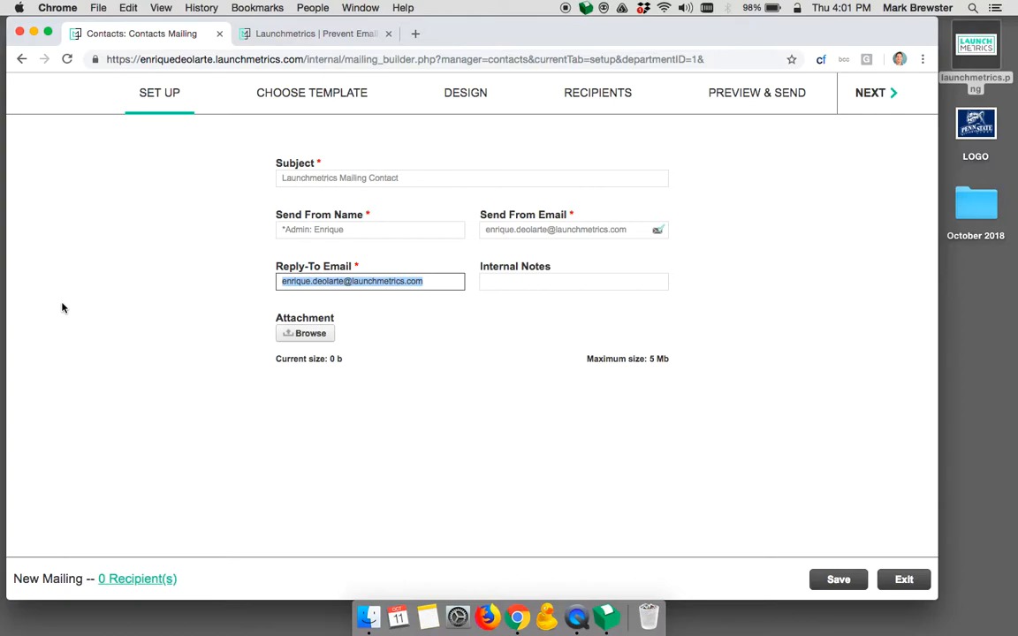
{"action": "left_click", "coordinate": [434, 283]}
{"action": "left_click_drag", "start_coordinate": [434, 284], "coordinate": [262, 289]}
Enter "Training email" as the internal note and save the mailing setup
{"action": "left_click", "coordinate": [564, 285]}
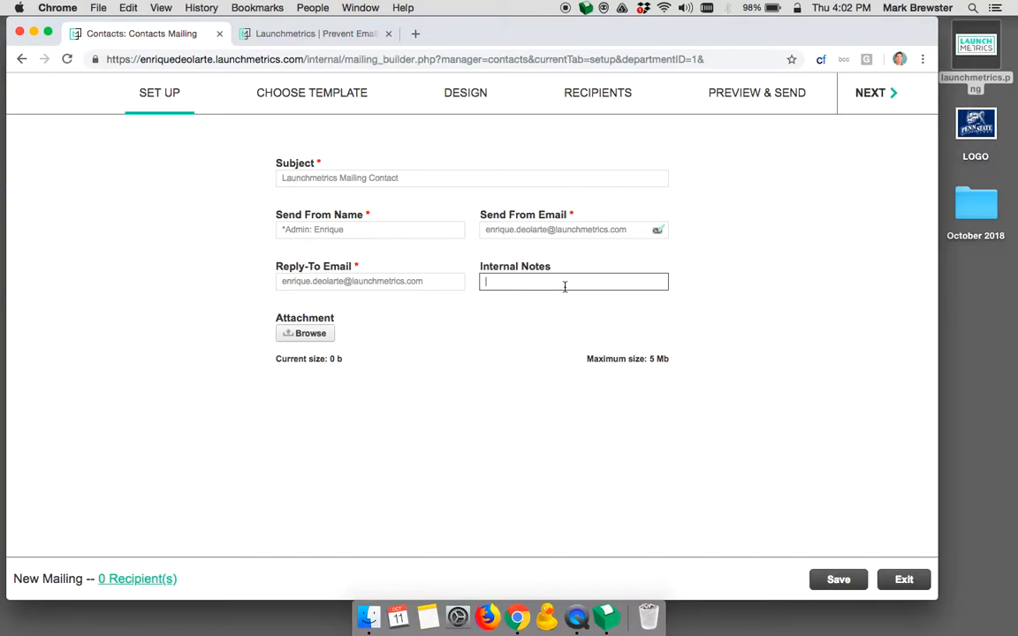
{"action": "type", "text": "Training email"}
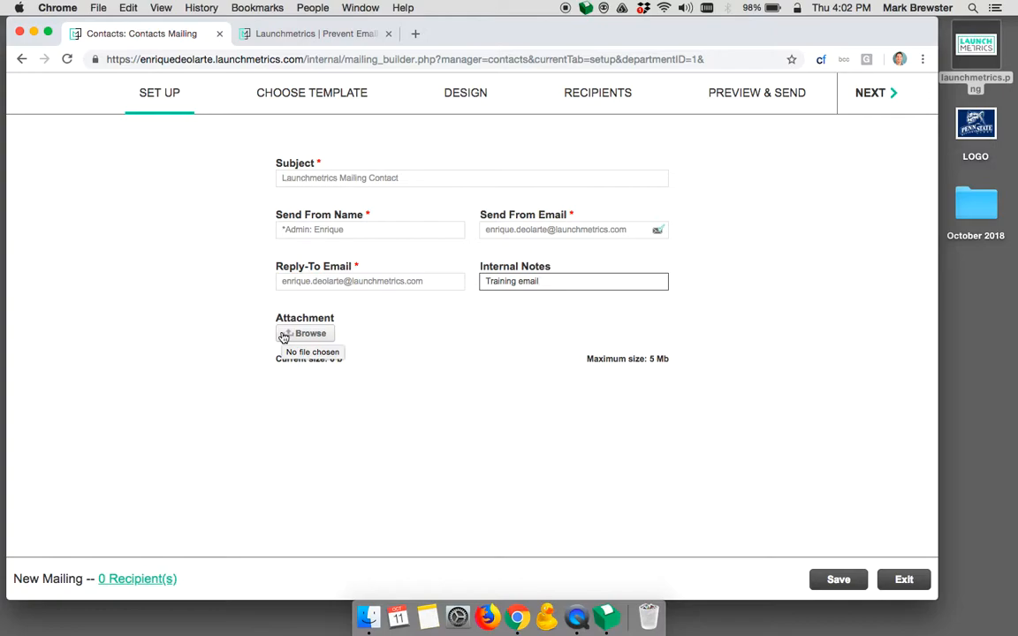
{"action": "left_click_drag", "start_coordinate": [672, 360], "coordinate": [649, 359]}
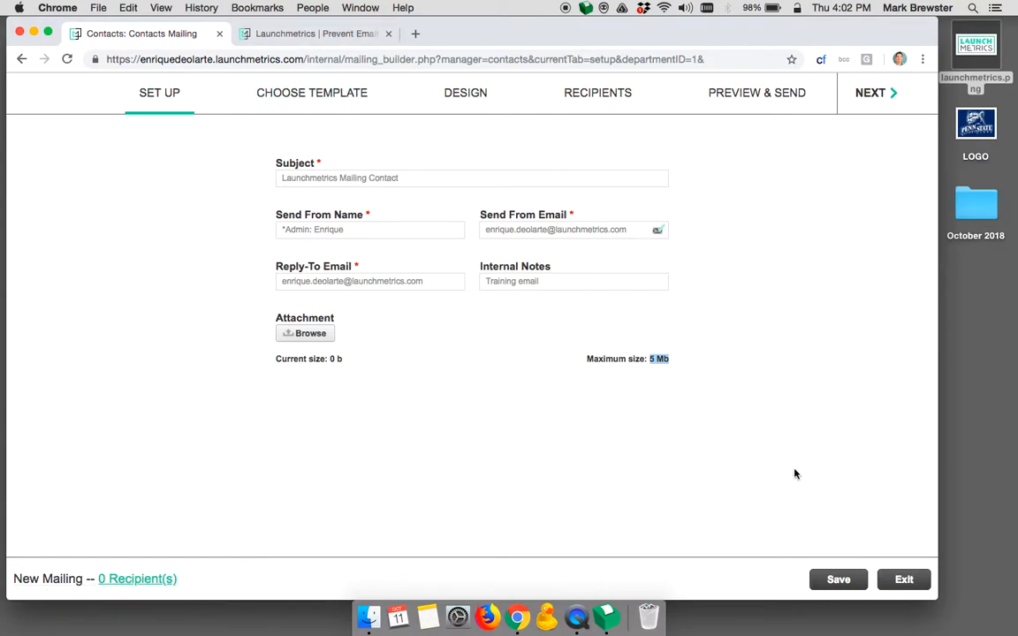
{"action": "left_click", "coordinate": [838, 580]}
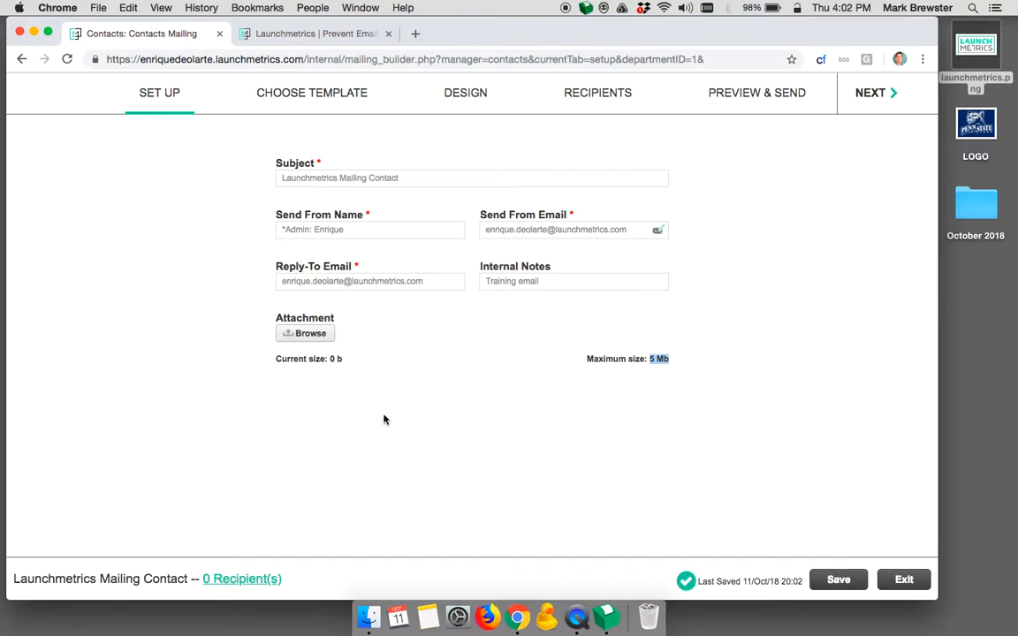
Go to the template selection stage of the mailing and browse the available templates
{"action": "left_click", "coordinate": [321, 92]}
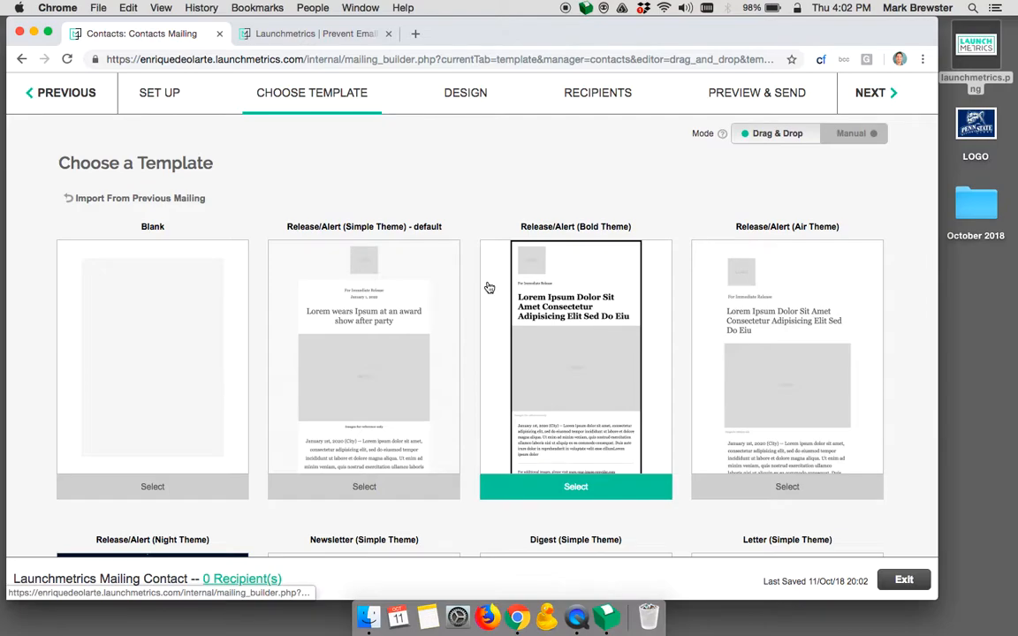
{"action": "scroll", "coordinate": [461, 307], "scroll_direction": "down", "scroll_amount": 10}
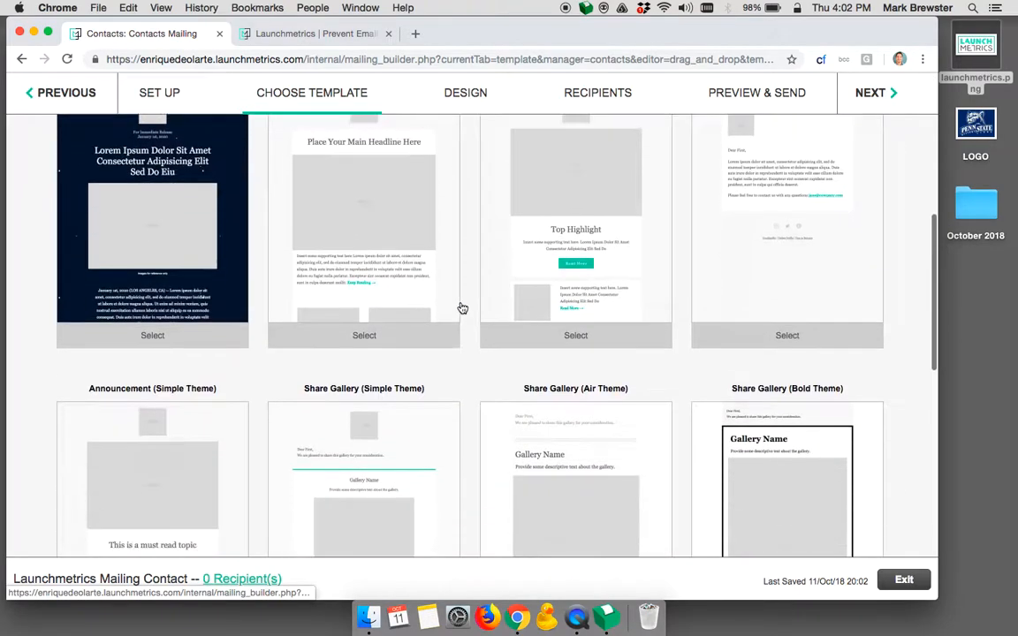
{"action": "scroll", "coordinate": [461, 307], "scroll_direction": "down", "scroll_amount": 5}
{"action": "scroll", "coordinate": [462, 307], "scroll_direction": "up", "scroll_amount": 12}
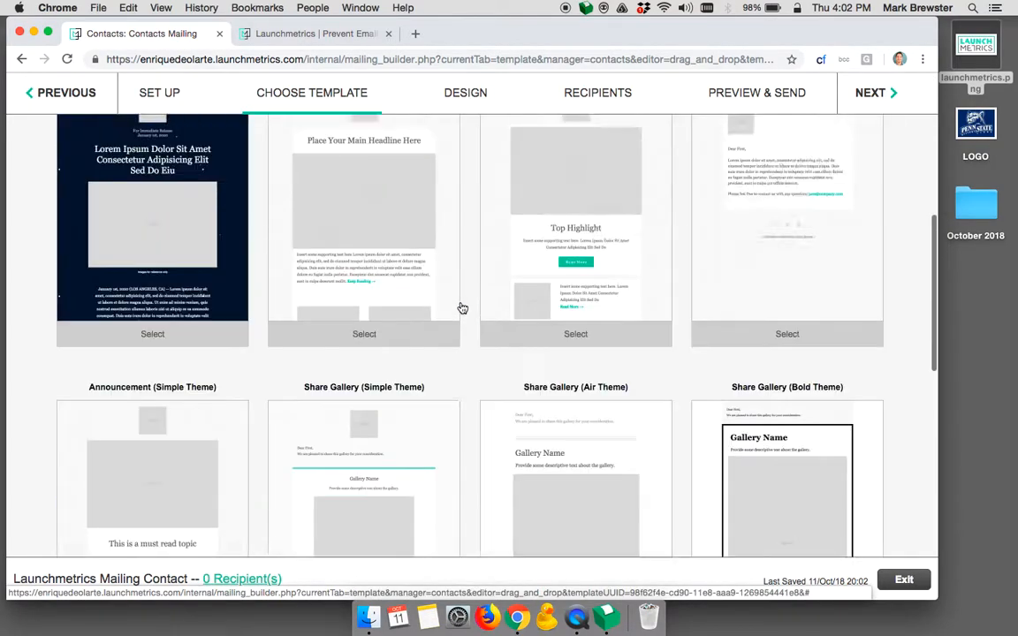
{"action": "scroll", "coordinate": [461, 307], "scroll_direction": "up", "scroll_amount": 1}
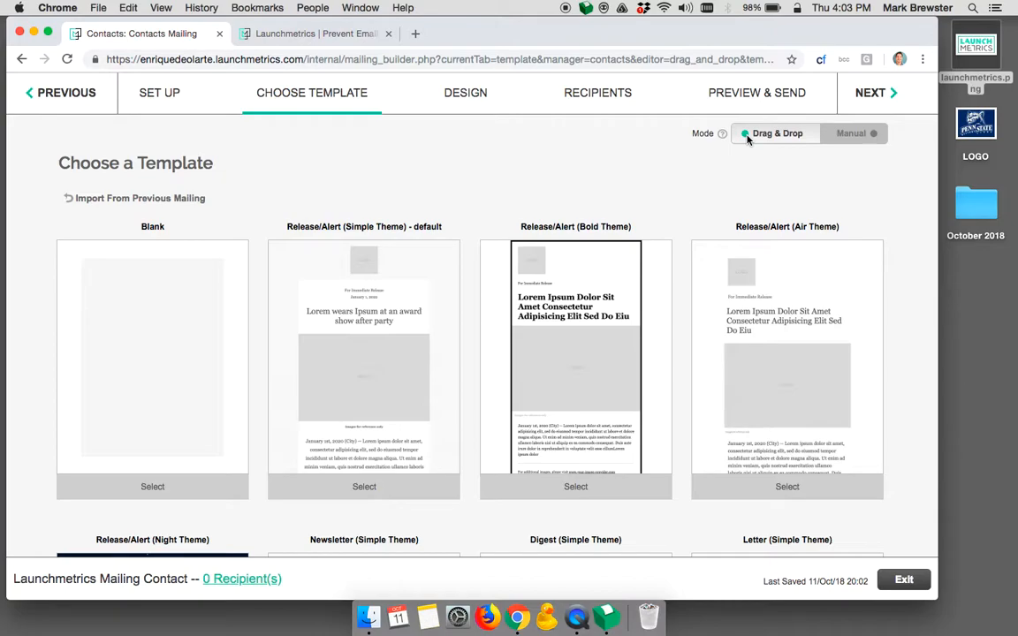
Try the Manual mode before returning to Drag & Drop, and view the previous mailings available for import
{"action": "left_click", "coordinate": [846, 136]}
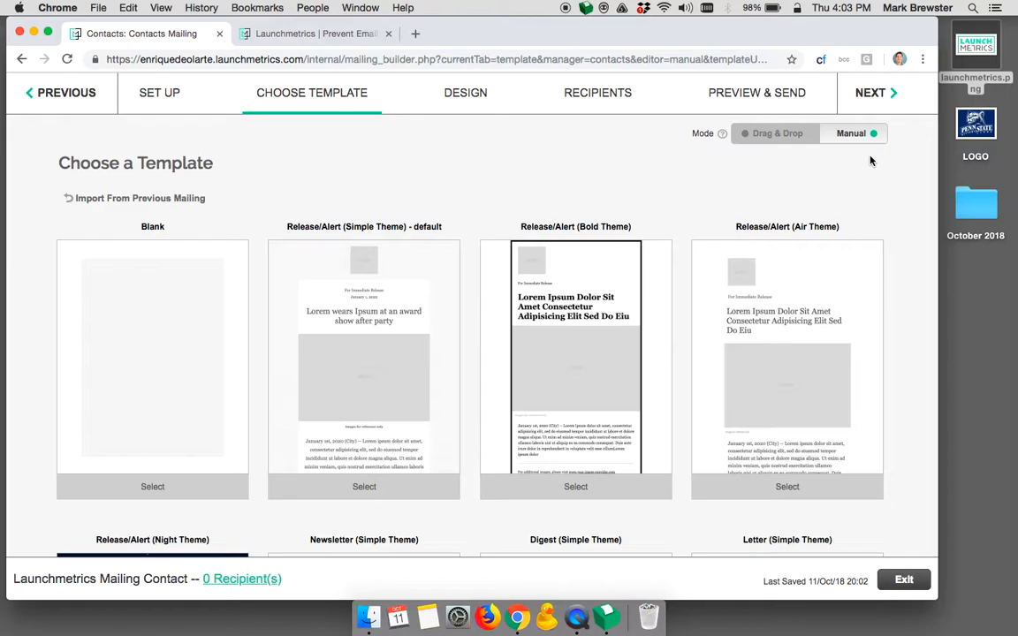
{"action": "left_click", "coordinate": [767, 142]}
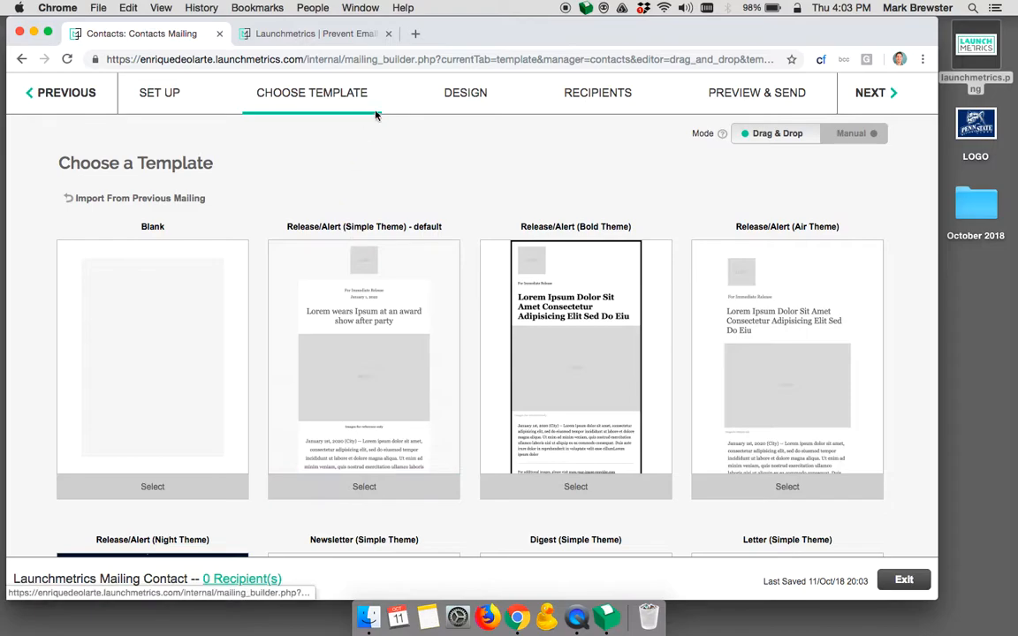
{"action": "left_click", "coordinate": [109, 203]}
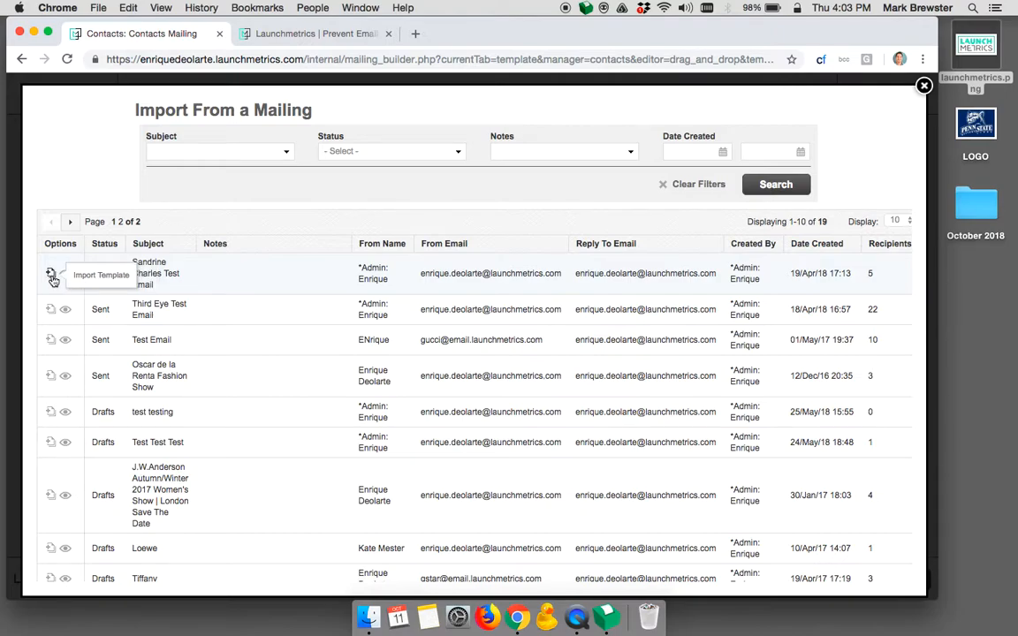
{"action": "left_click", "coordinate": [923, 86]}
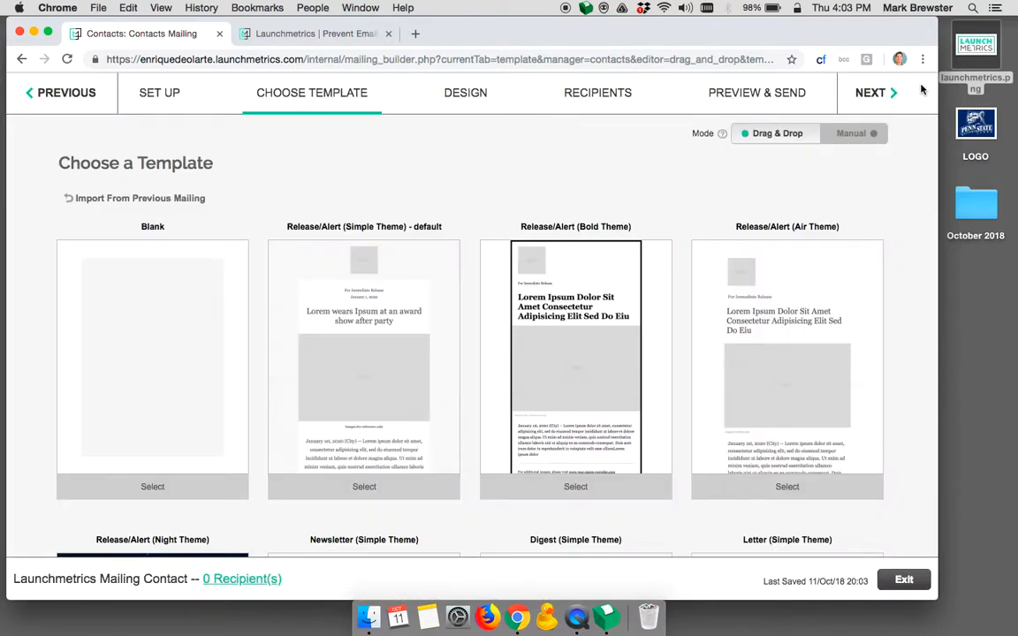
Select the Blank template as the basis for the mailing's design
{"action": "left_click", "coordinate": [151, 312]}
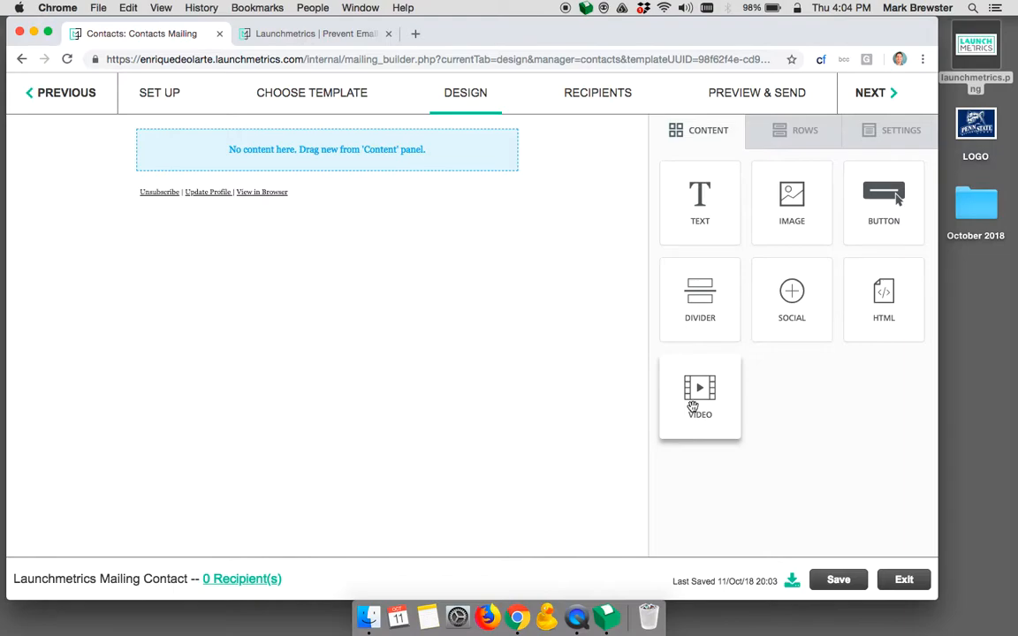
Add a row of two equal columns beneath the empty row and set the content area width to 640px
{"action": "left_click", "coordinate": [796, 146]}
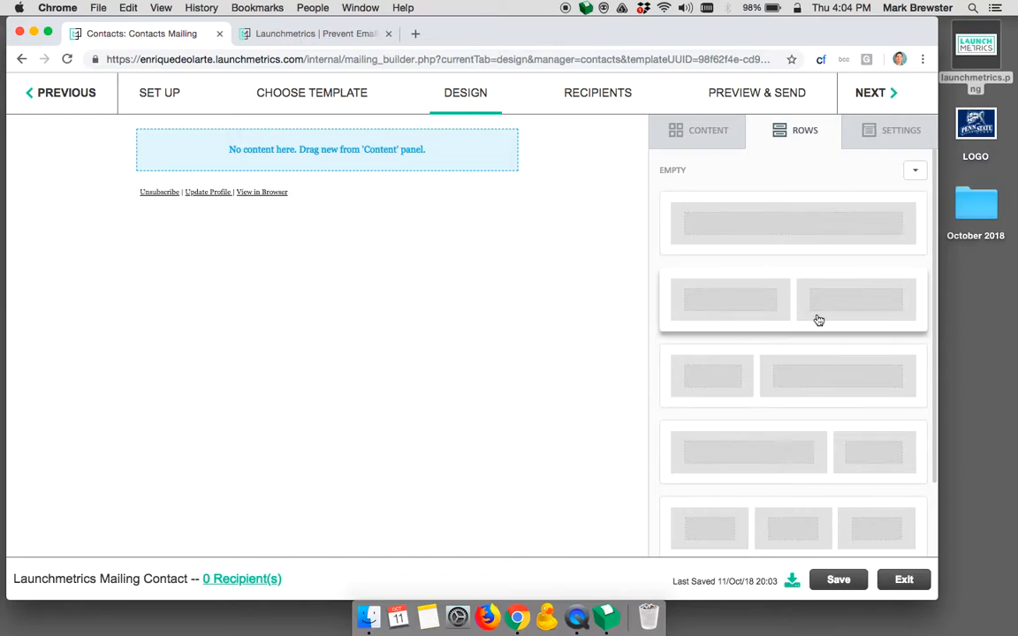
{"action": "left_click_drag", "start_coordinate": [819, 320], "coordinate": [294, 181]}
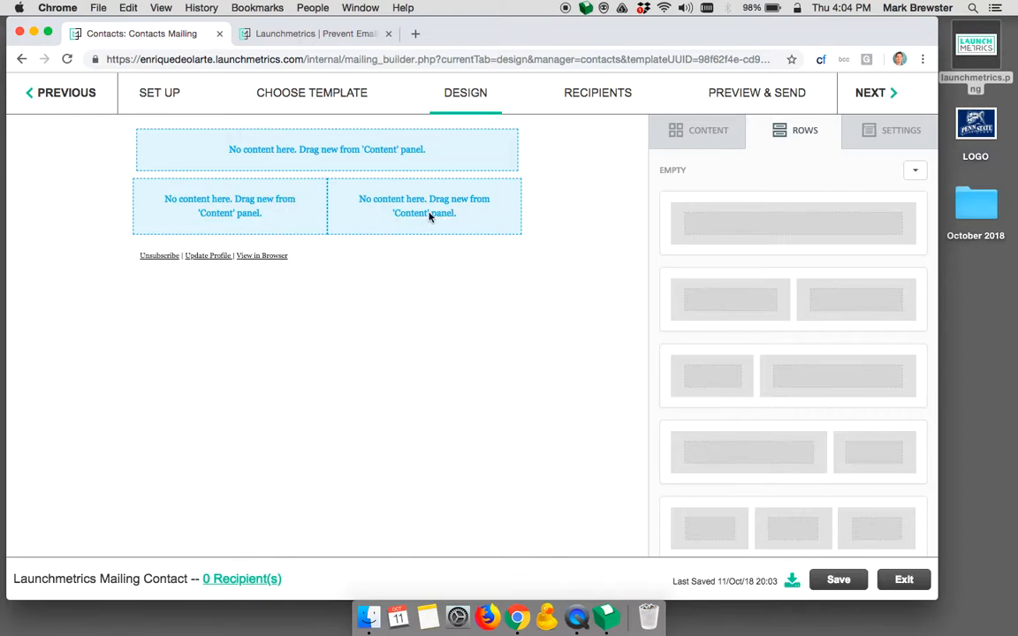
{"action": "left_click", "coordinate": [872, 137]}
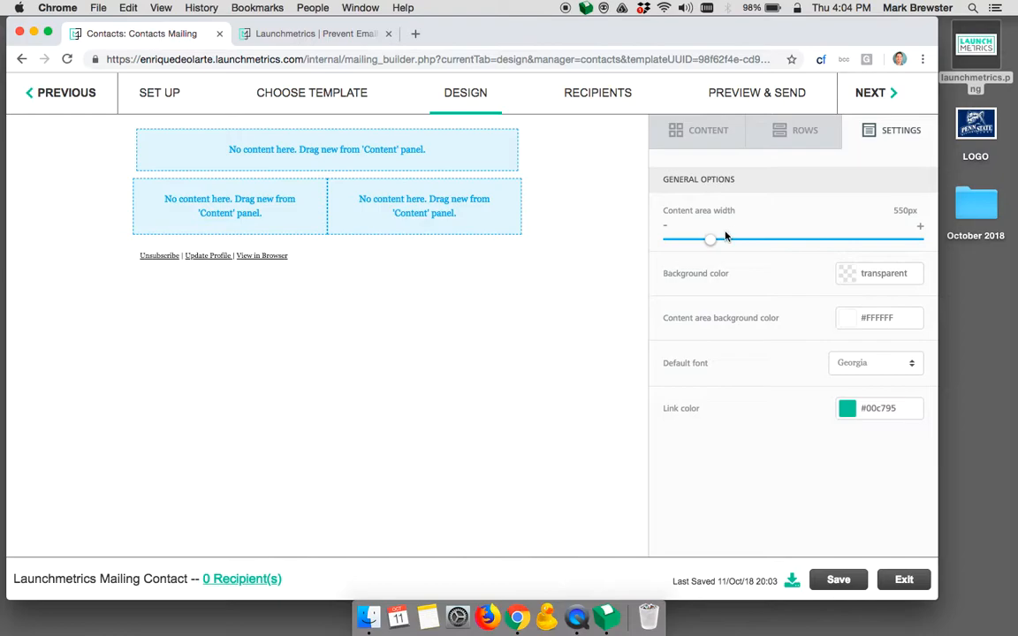
{"action": "left_click_drag", "start_coordinate": [711, 240], "coordinate": [765, 259]}
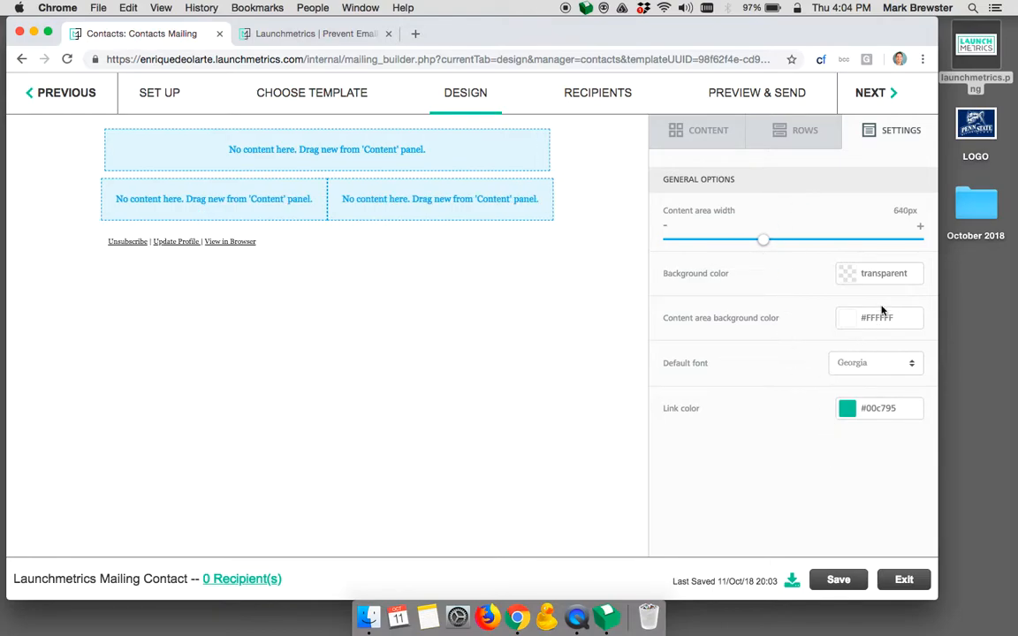
Try #00C795 as the content area background color and set it back to #FFFFFF
{"action": "left_click", "coordinate": [852, 320]}
{"action": "left_click", "coordinate": [780, 347]}
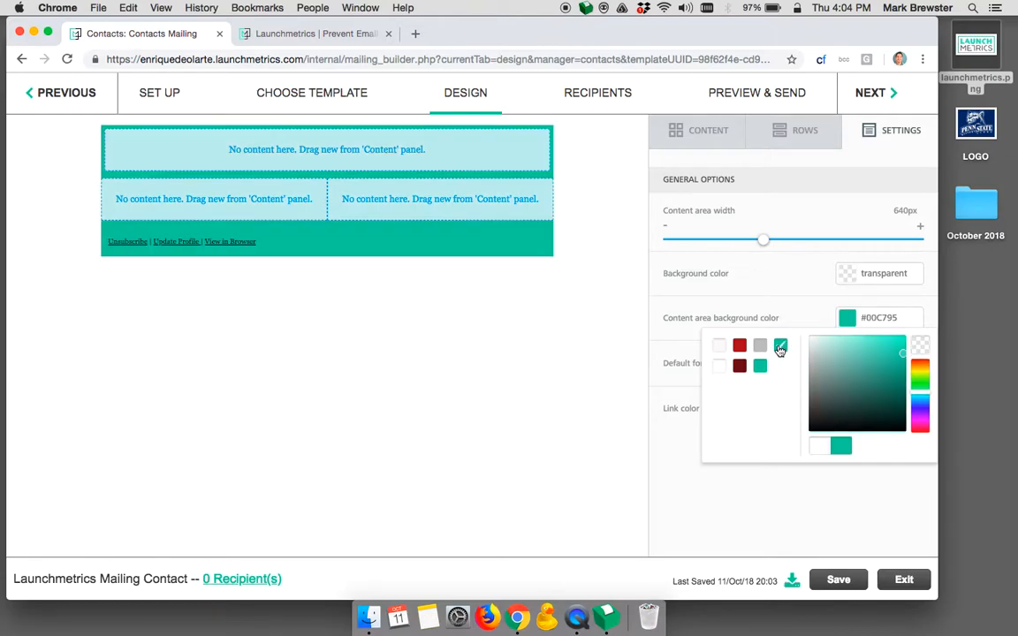
{"action": "left_click", "coordinate": [798, 315]}
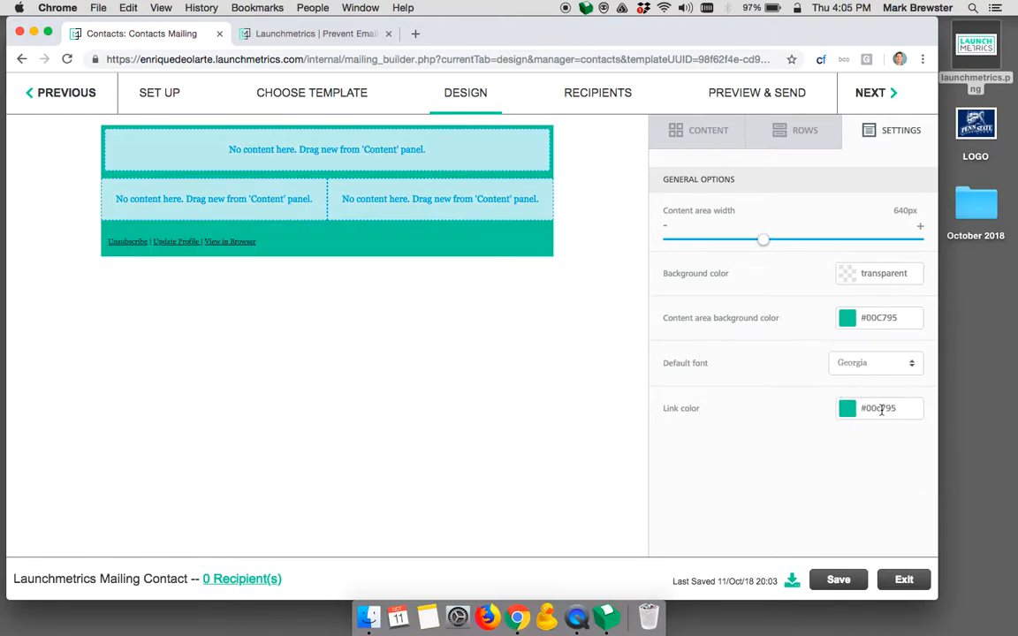
{"action": "left_click", "coordinate": [849, 321]}
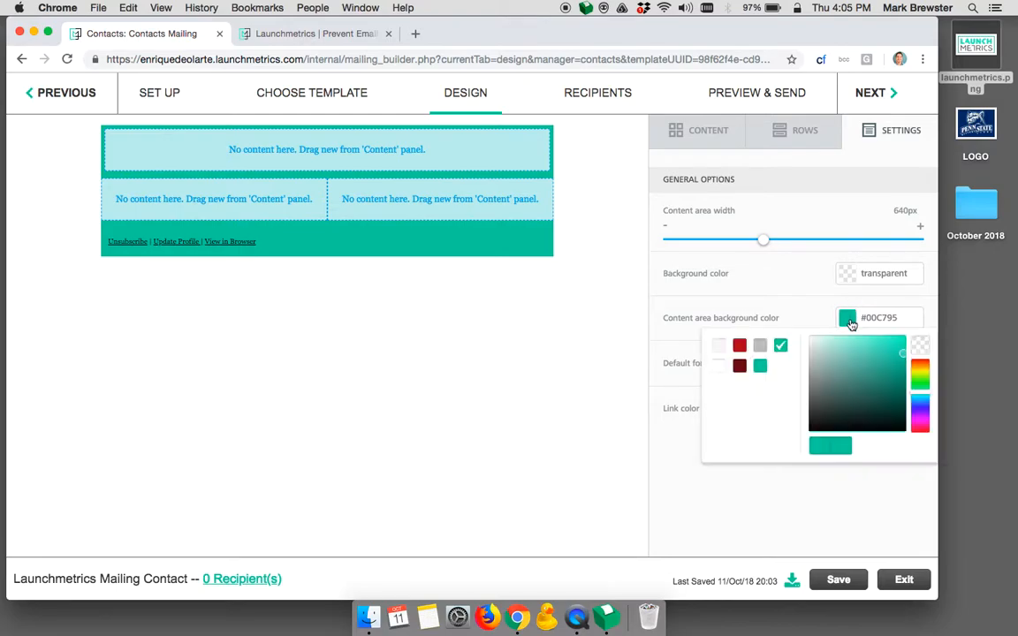
{"action": "left_click", "coordinate": [718, 365]}
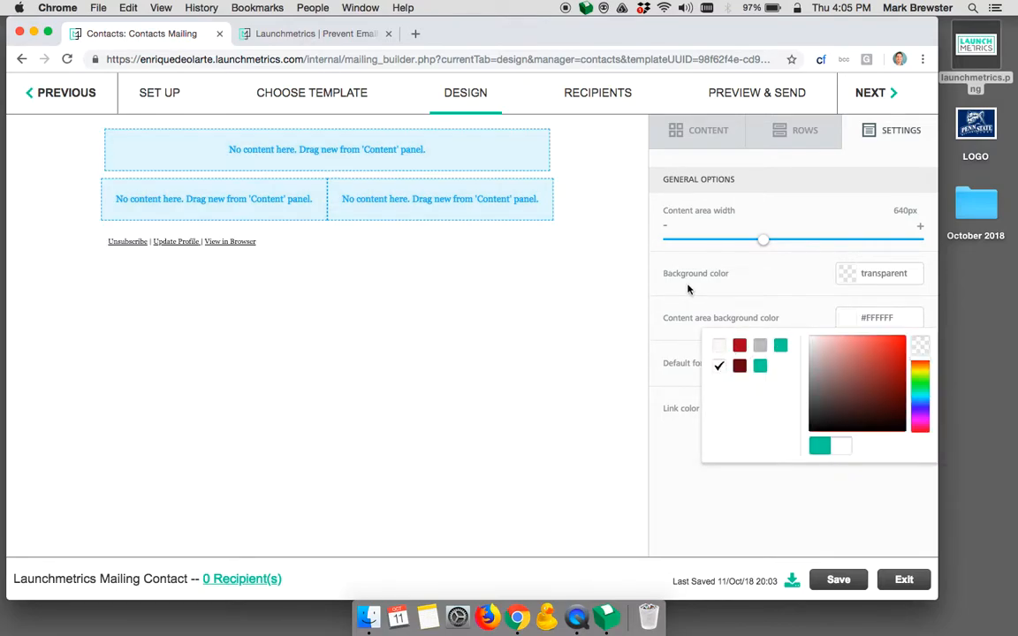
Add a text block to the empty single-column row at the start of the email
{"action": "left_click", "coordinate": [704, 135]}
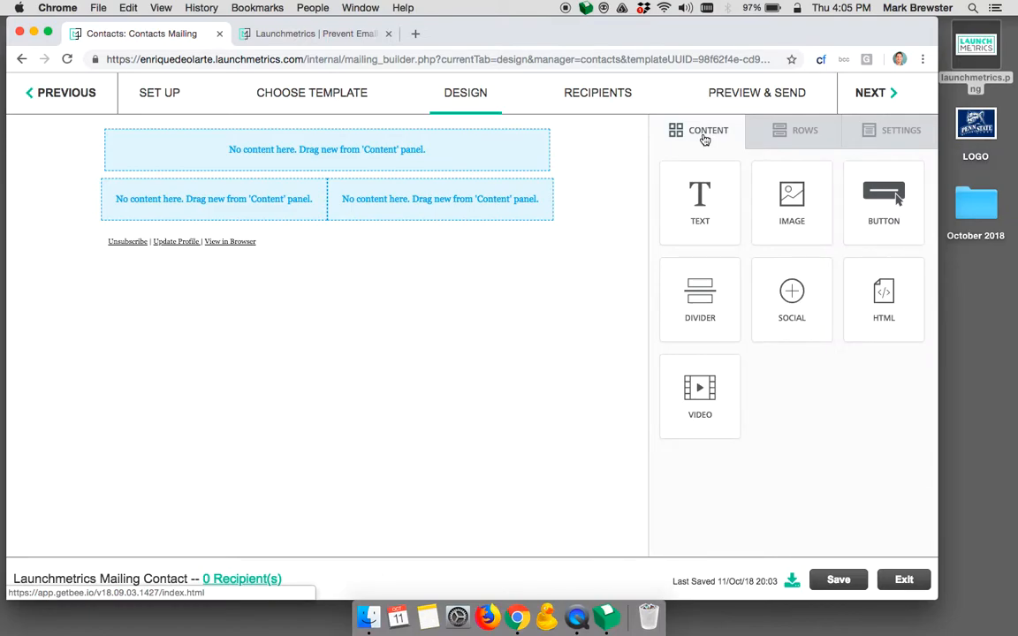
{"action": "left_click", "coordinate": [803, 132]}
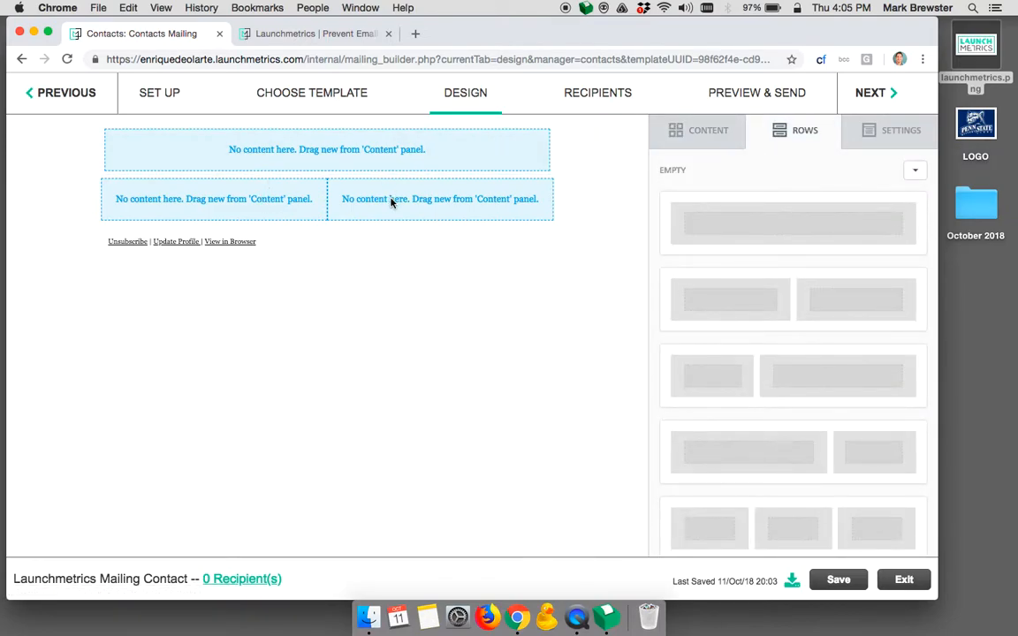
{"action": "left_click", "coordinate": [703, 139]}
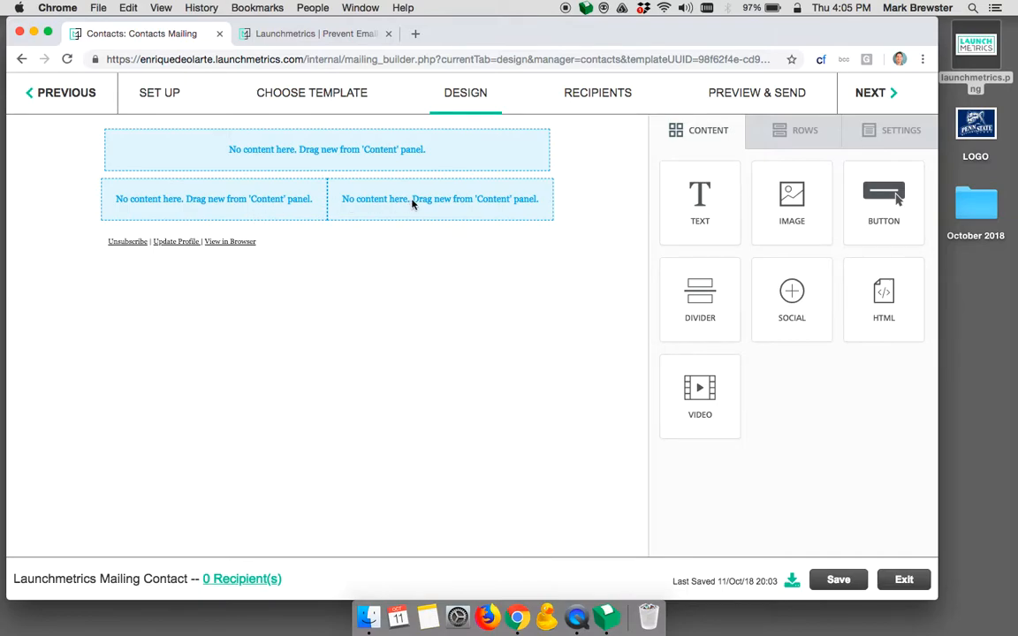
{"action": "left_click_drag", "start_coordinate": [717, 205], "coordinate": [371, 164]}
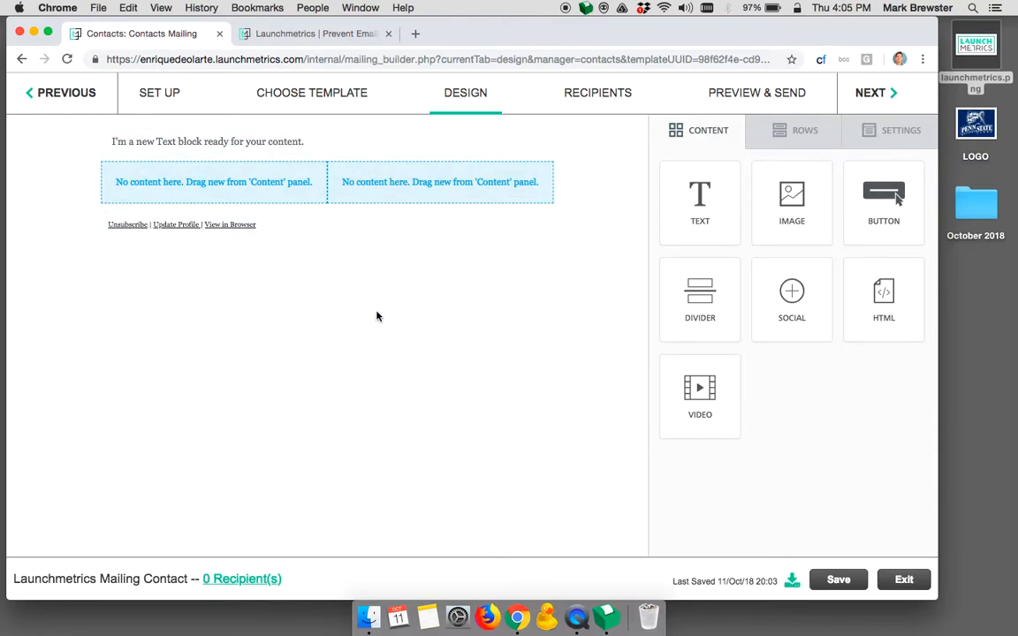
Examine the fonts and font sizes offered for the new text block's content
{"action": "left_click", "coordinate": [327, 141]}
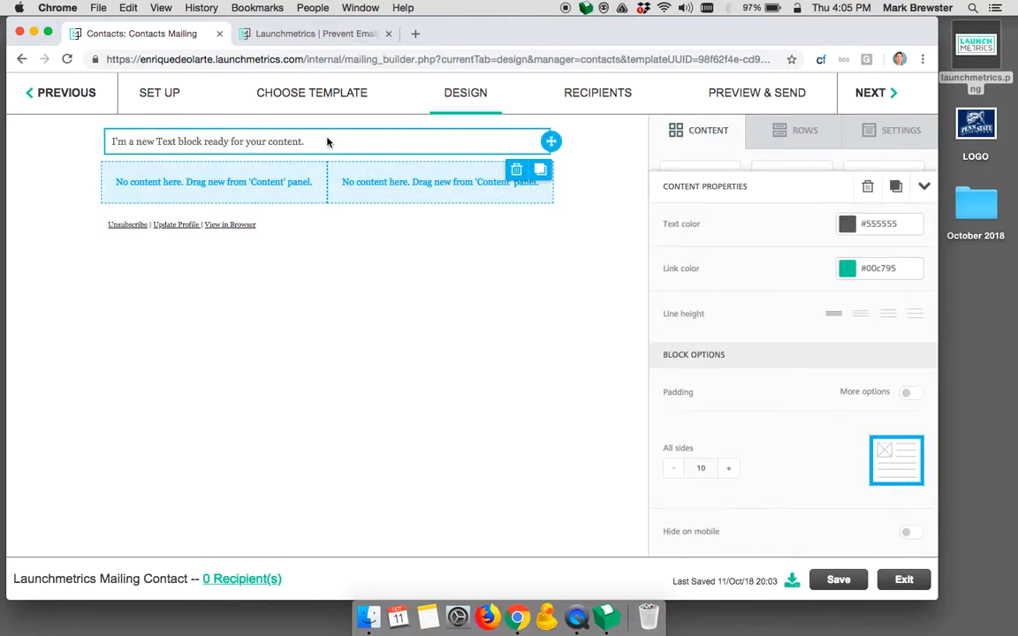
{"action": "key", "text": "super+a"}
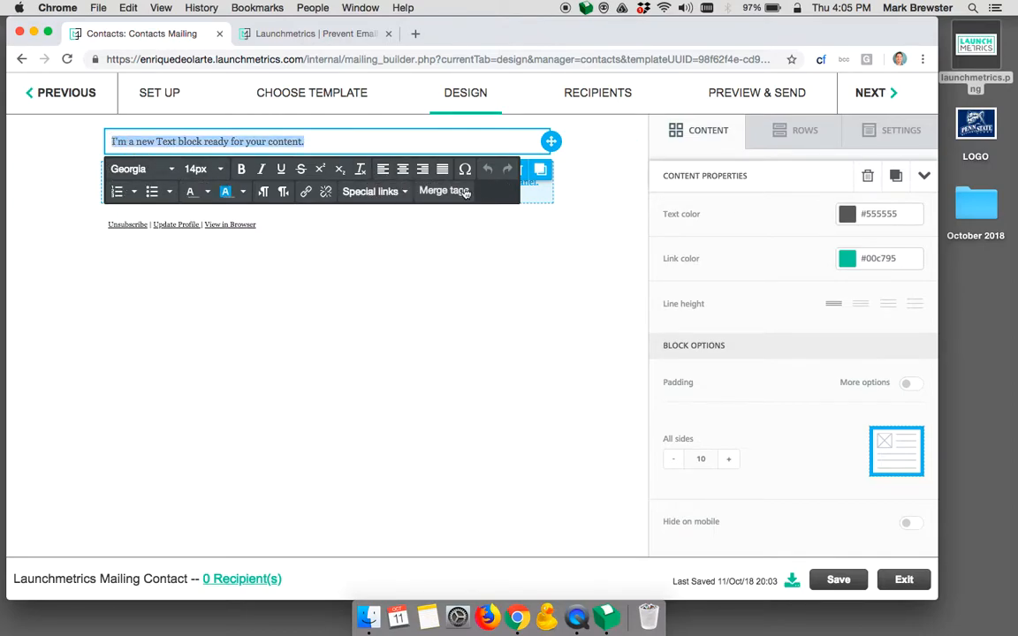
{"action": "left_click", "coordinate": [159, 176]}
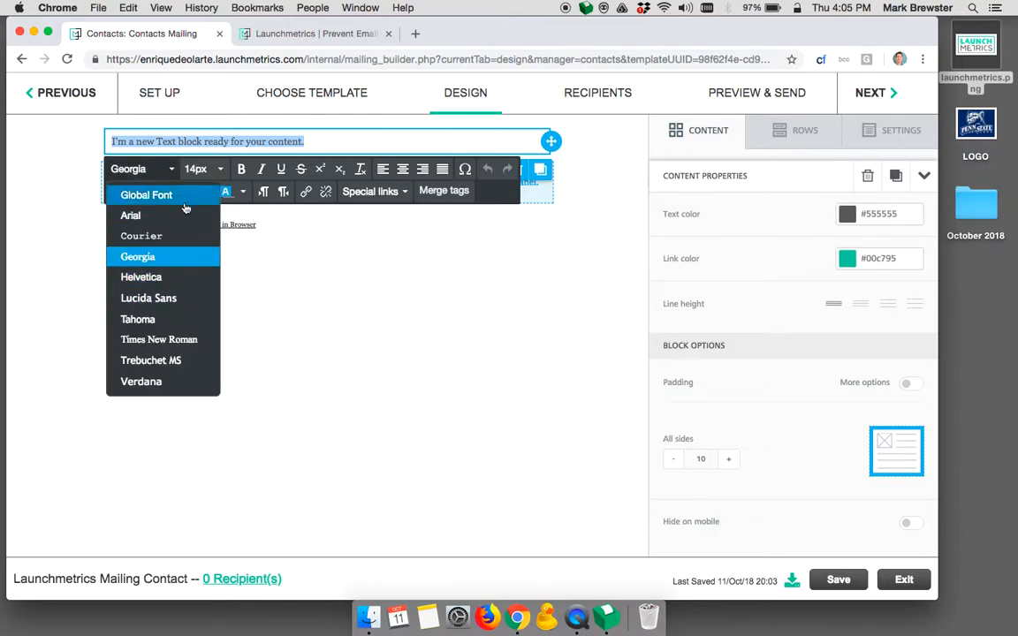
{"action": "left_click", "coordinate": [204, 168]}
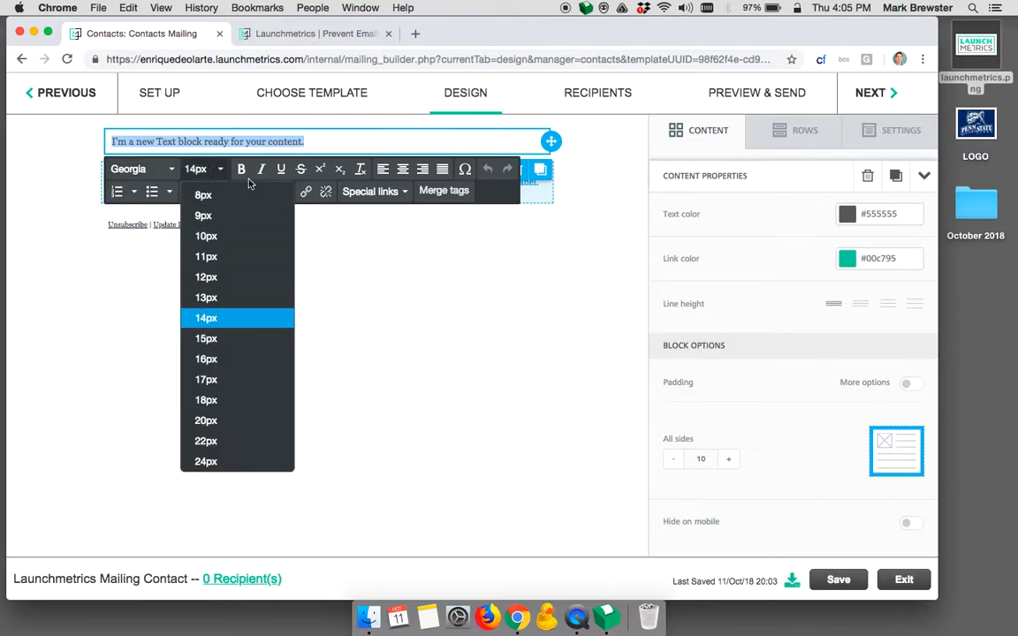
{"action": "left_click", "coordinate": [97, 224]}
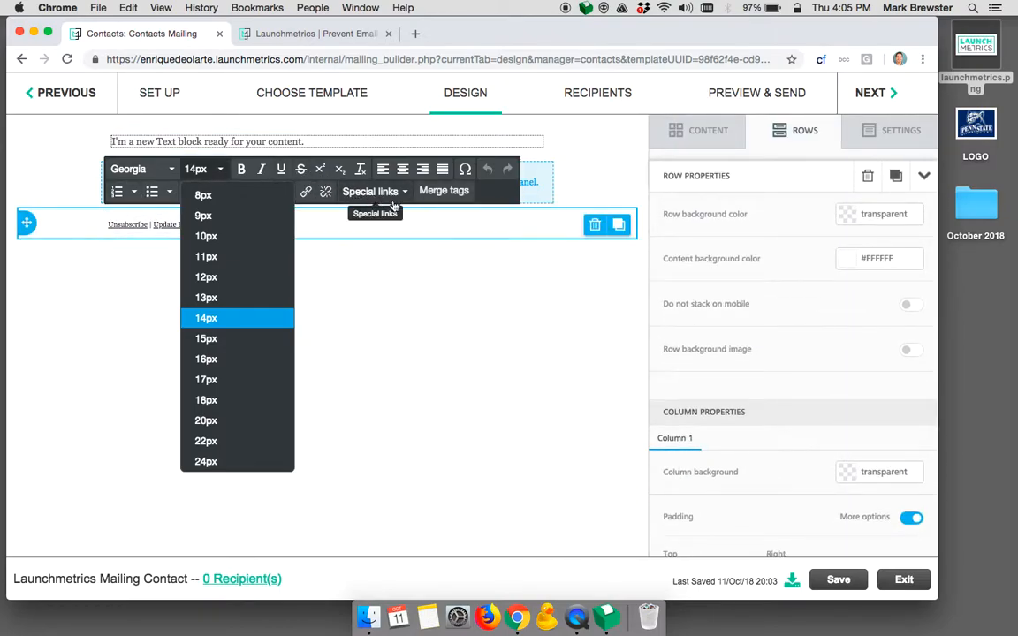
Replace the text block's placeholder with "Hello" followed by the First Name (As it is) merge tag
{"action": "left_click", "coordinate": [358, 142]}
{"action": "left_click_drag", "start_coordinate": [358, 142], "coordinate": [111, 145]}
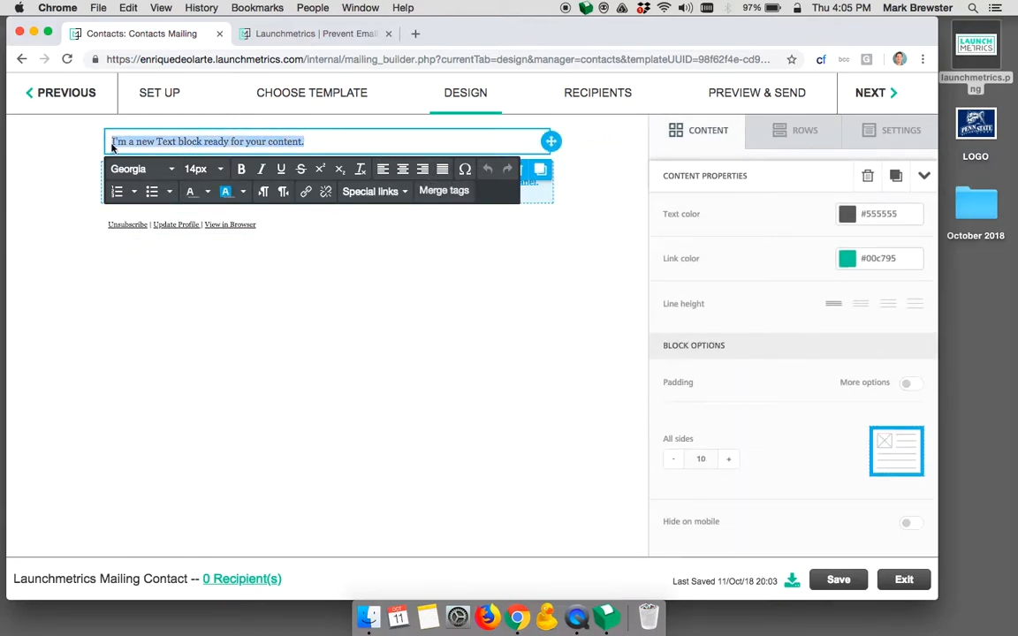
{"action": "type", "text": "Hello"}
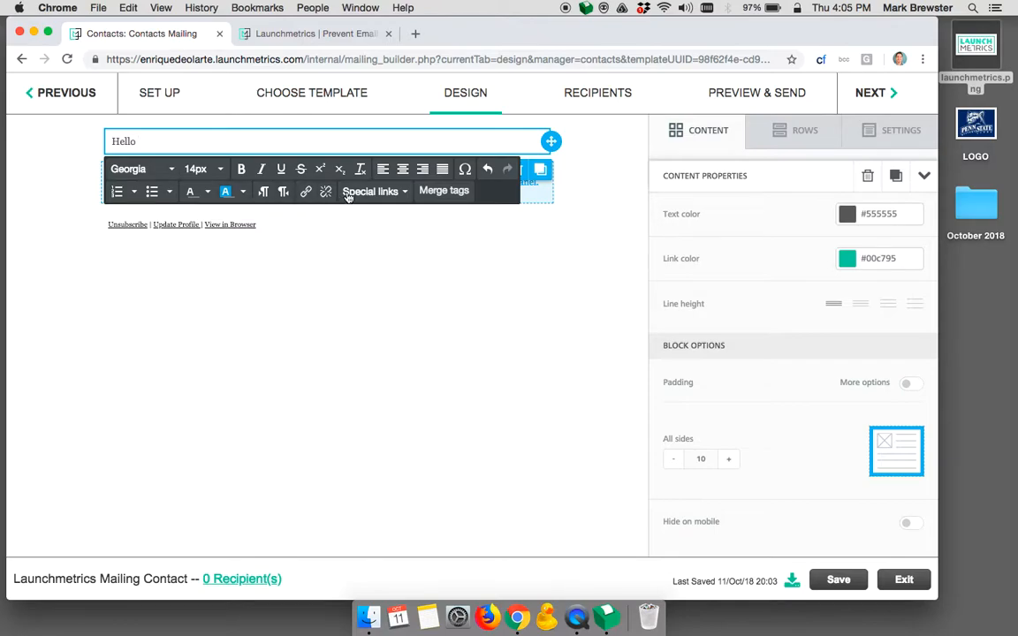
{"action": "left_click", "coordinate": [444, 192]}
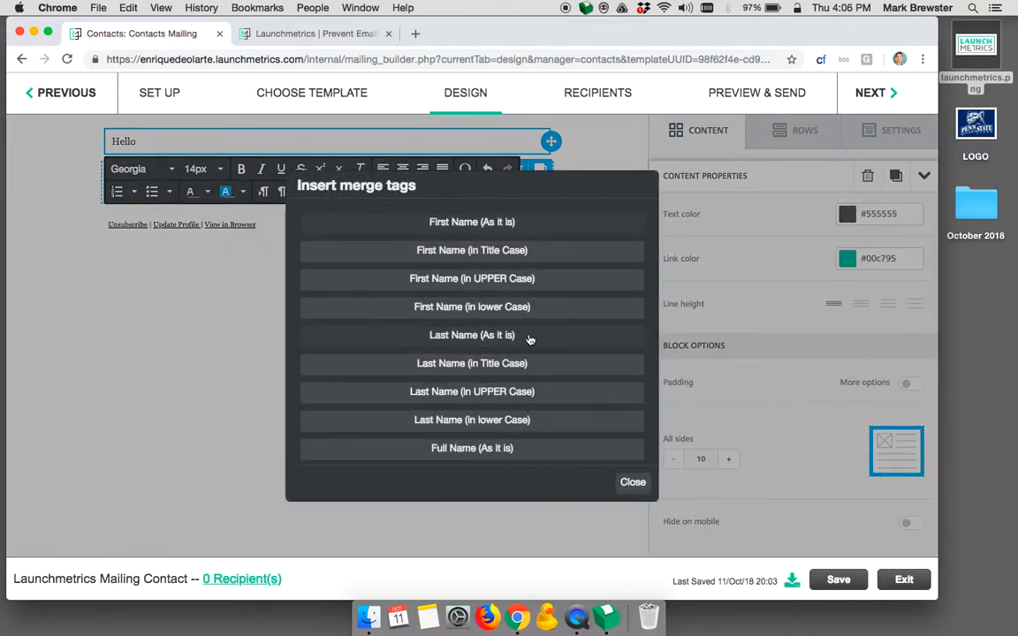
{"action": "scroll", "coordinate": [530, 339], "scroll_direction": "down", "scroll_amount": 15}
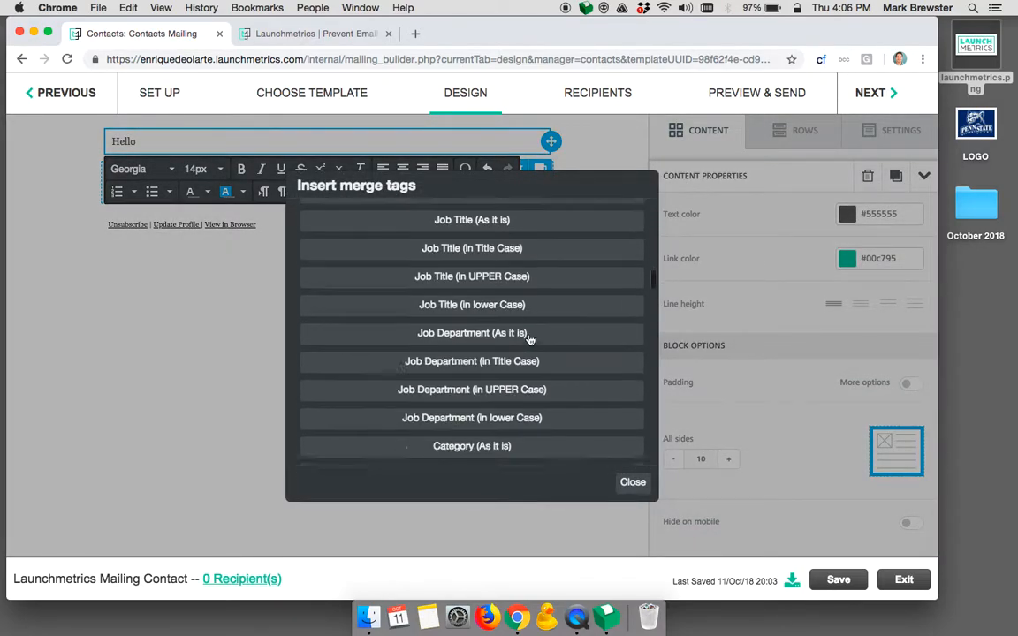
{"action": "scroll", "coordinate": [531, 339], "scroll_direction": "down", "scroll_amount": 10}
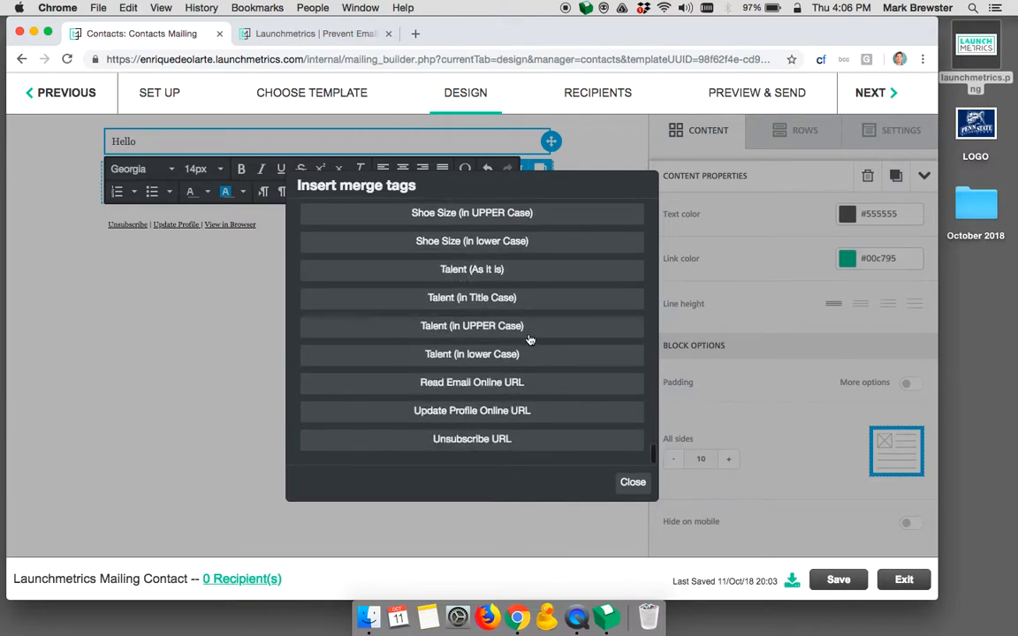
{"action": "scroll", "coordinate": [531, 339], "scroll_direction": "up", "scroll_amount": 20}
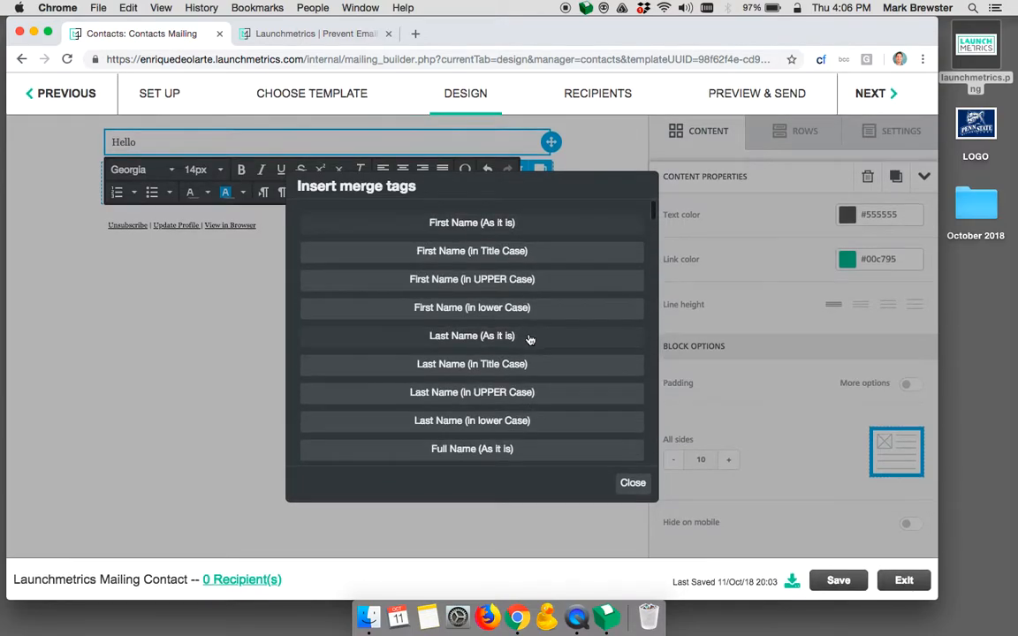
{"action": "left_click", "coordinate": [515, 221]}
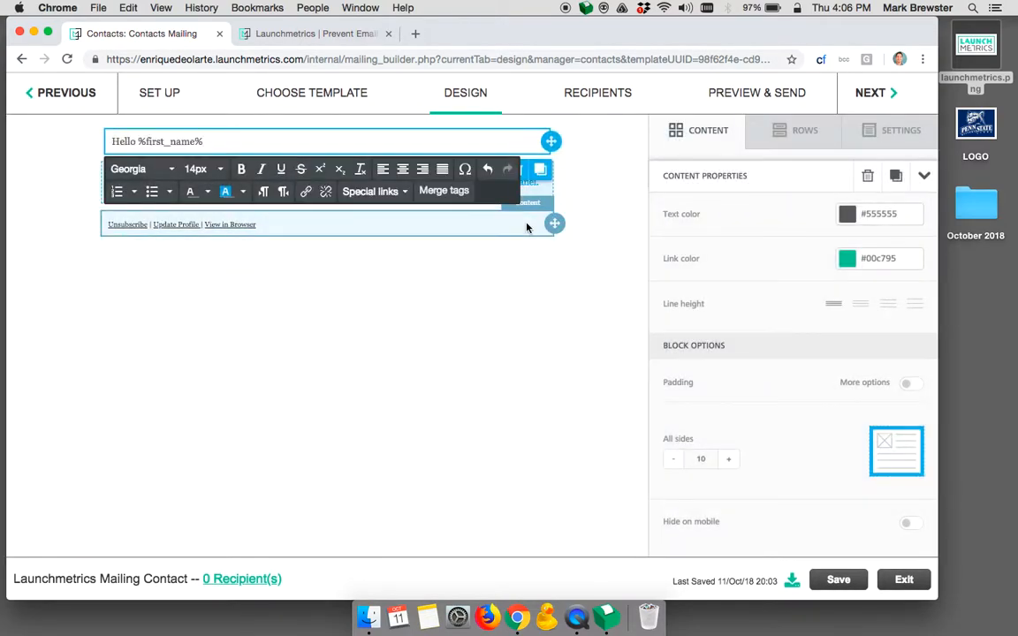
Put a comma after the merge tag and add a new paragraph reading "Hope you enjoy this training video"
{"action": "type", "text": ","}
{"action": "key", "text": "Return"}
{"action": "type", "text": "Hope you enh"}
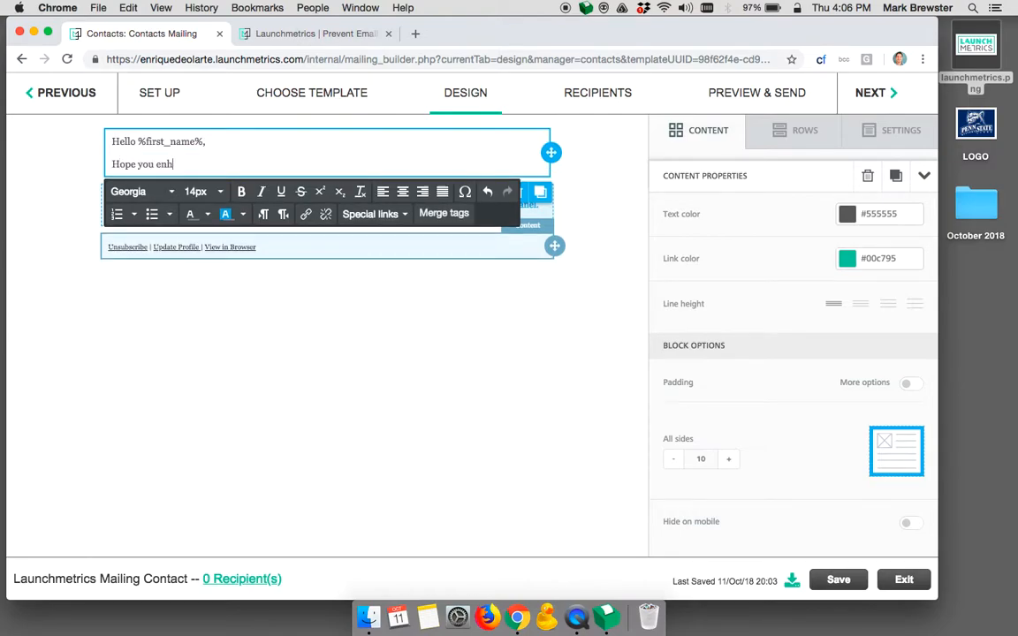
{"action": "key", "text": "BackSpace"}
{"action": "type", "text": "joy this training video"}
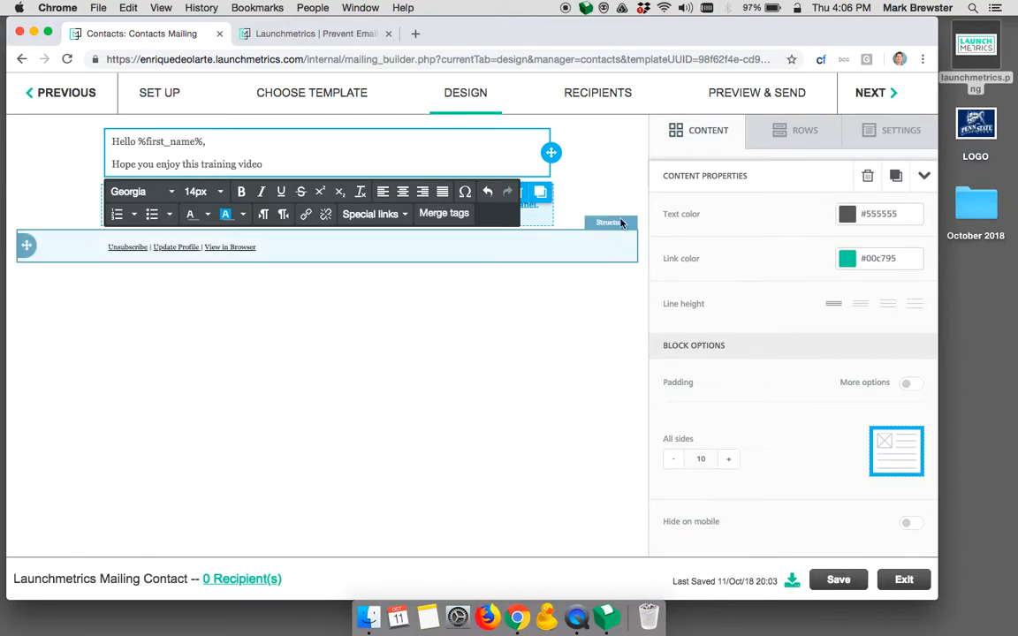
Set the text block's color to red #9D2929, and try larger line heights before returning to the tightest one
{"action": "left_click", "coordinate": [507, 153]}
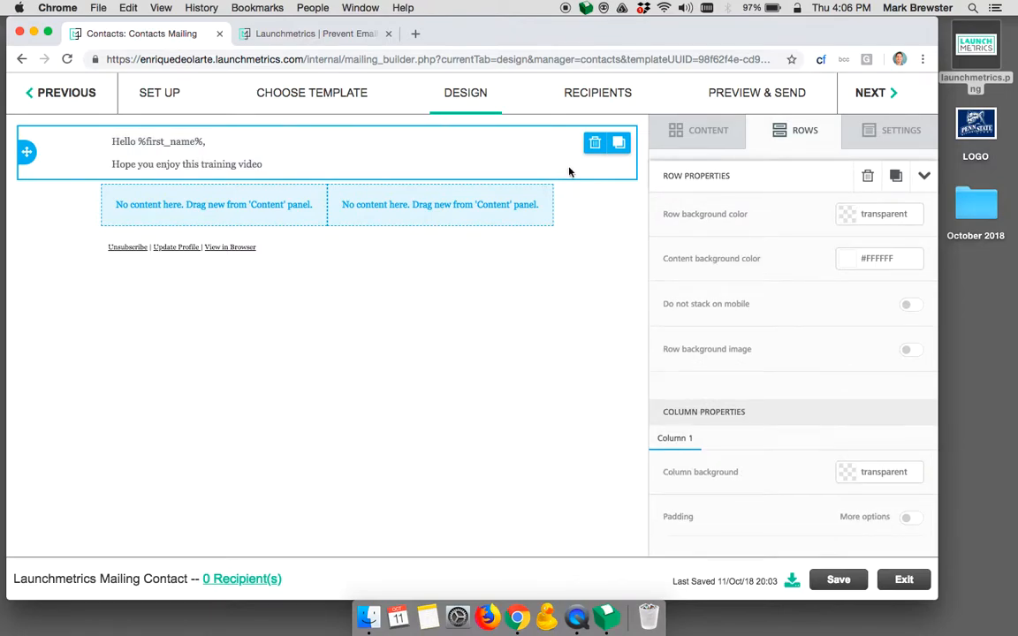
{"action": "left_click", "coordinate": [425, 157]}
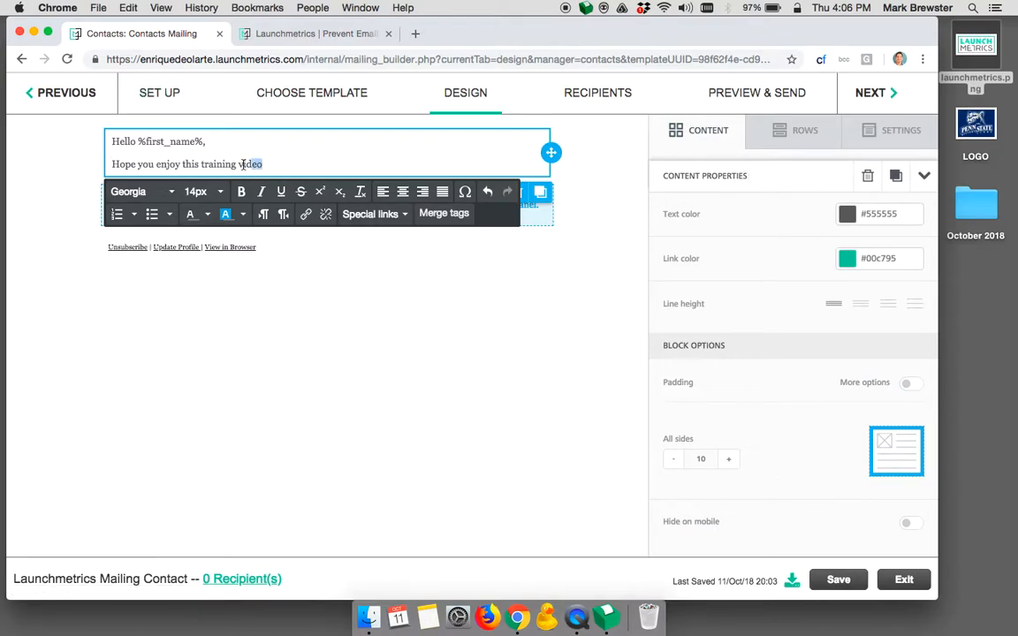
{"action": "left_click_drag", "start_coordinate": [262, 164], "coordinate": [115, 142]}
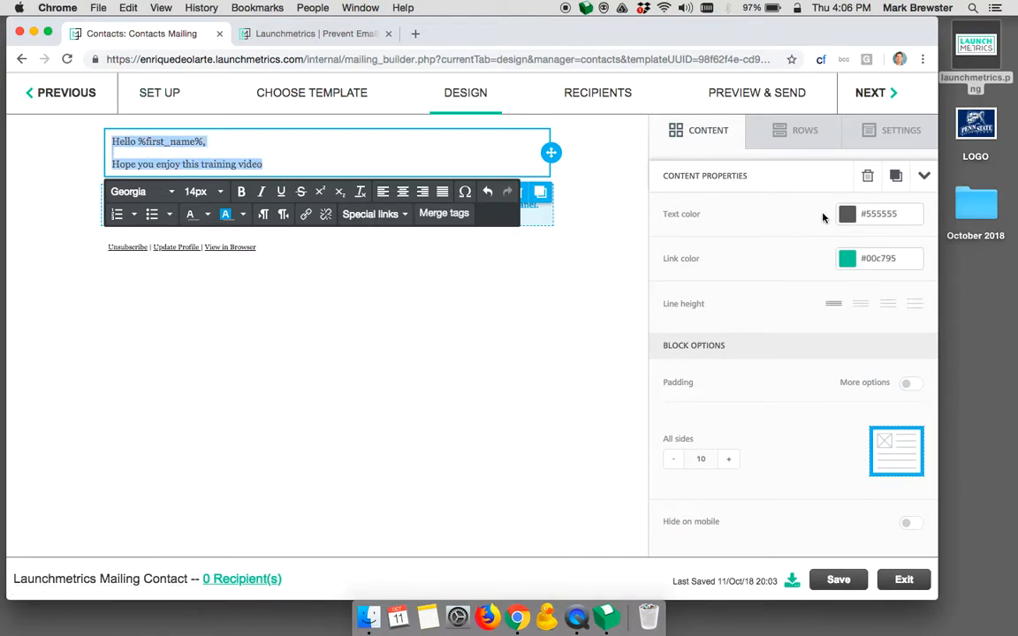
{"action": "left_click", "coordinate": [848, 214]}
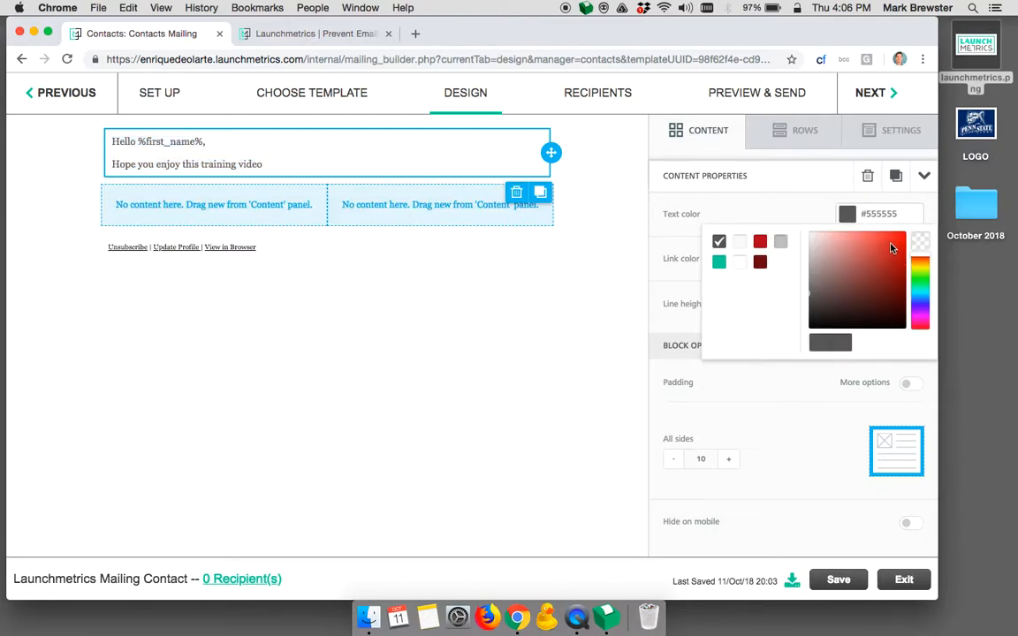
{"action": "left_click", "coordinate": [760, 242]}
{"action": "left_click", "coordinate": [747, 394]}
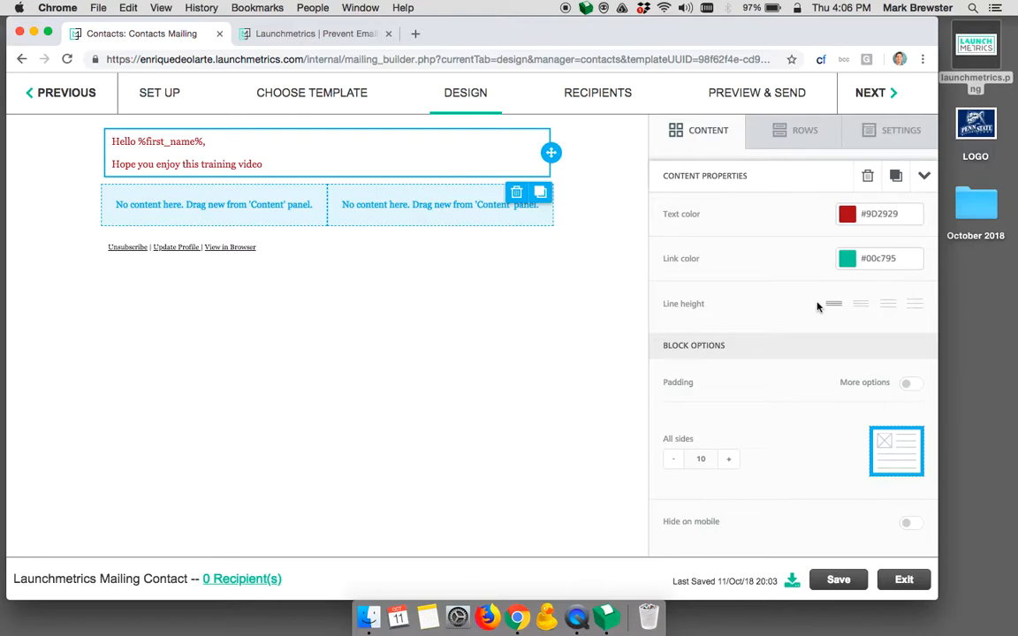
{"action": "left_click", "coordinate": [863, 306]}
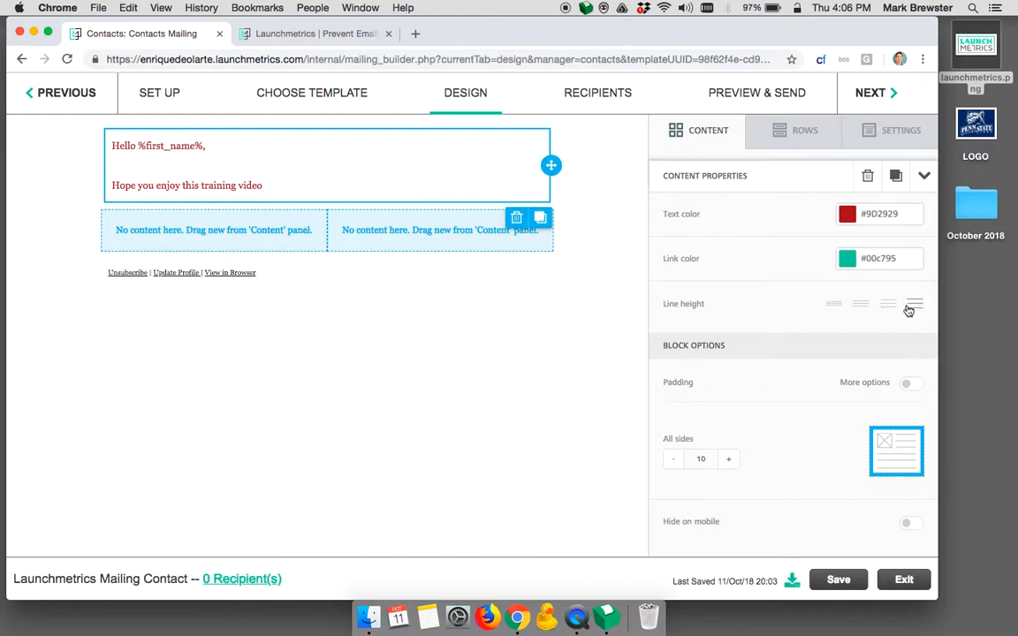
{"action": "left_click", "coordinate": [840, 309]}
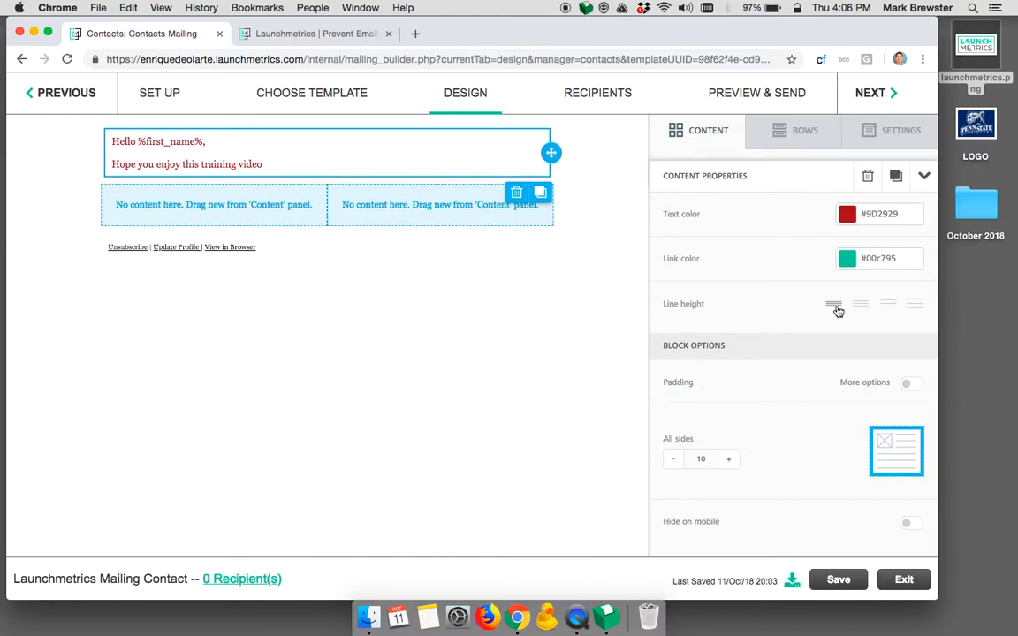
Add an image block to the right column of the two-column row
{"action": "left_click", "coordinate": [700, 141]}
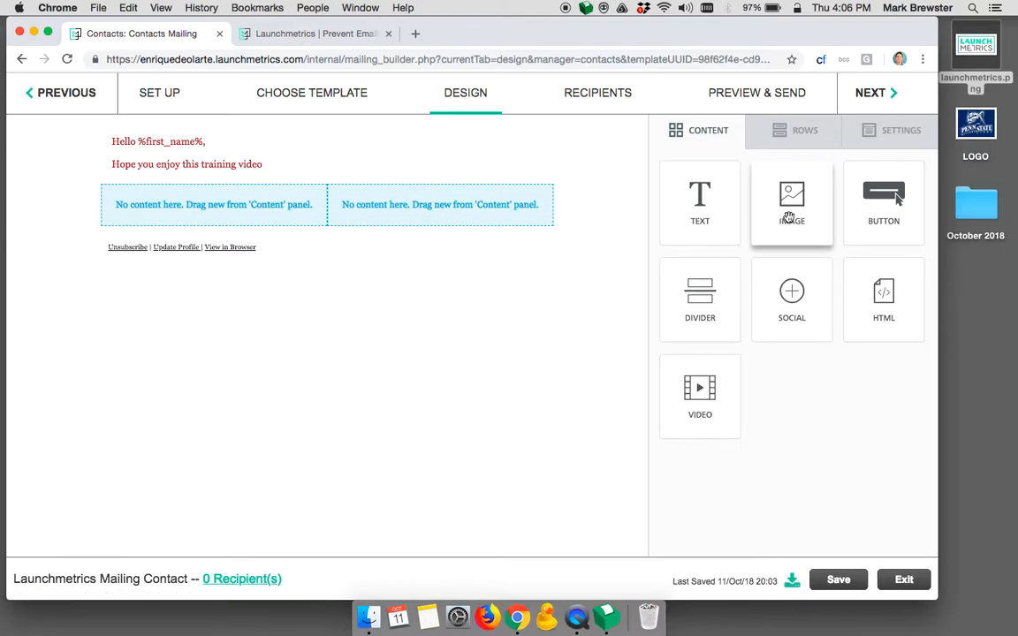
{"action": "left_click_drag", "start_coordinate": [789, 218], "coordinate": [482, 204]}
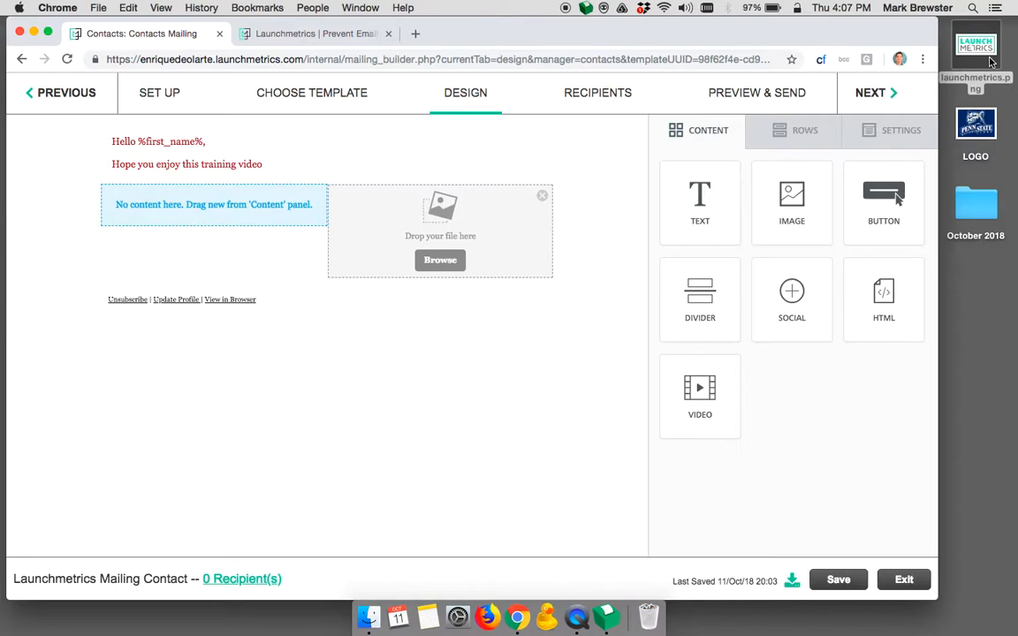
Place launchmetrics.png from the desktop in the image block, turn off its auto width and set the width to 100%
{"action": "left_click_drag", "start_coordinate": [992, 60], "coordinate": [499, 222]}
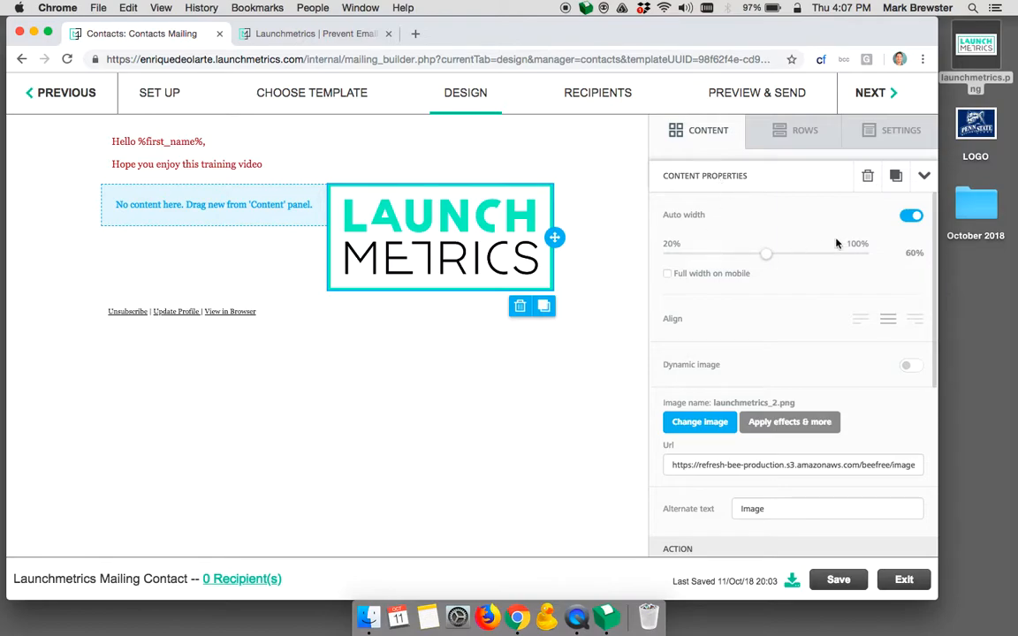
{"action": "left_click", "coordinate": [903, 218]}
{"action": "left_click_drag", "start_coordinate": [767, 255], "coordinate": [871, 263]}
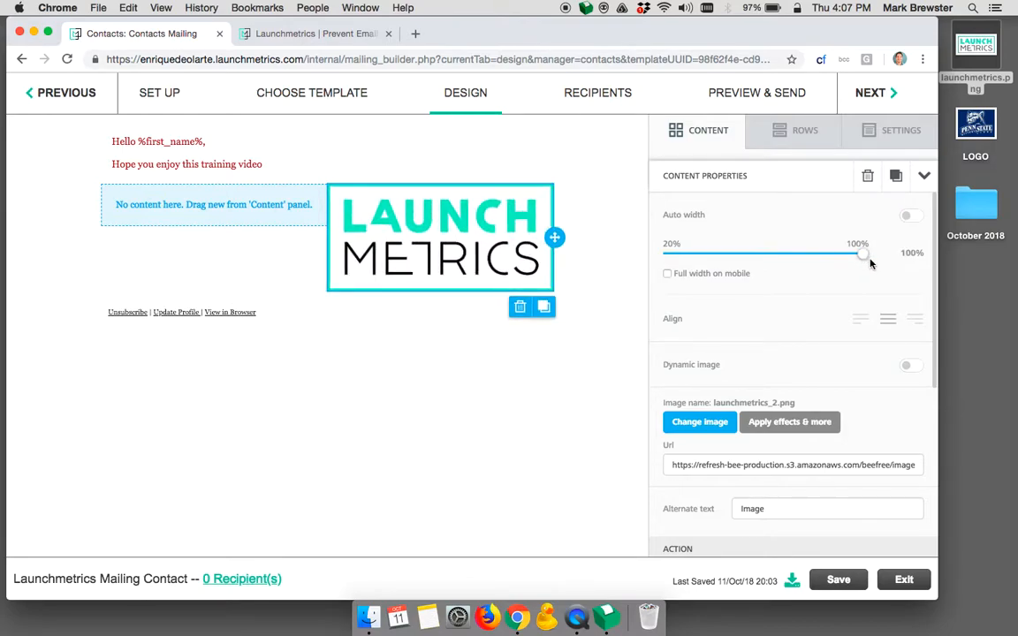
Review the logo image's remaining properties and the action types available for its link
{"action": "scroll", "coordinate": [756, 350], "scroll_direction": "down", "scroll_amount": 2}
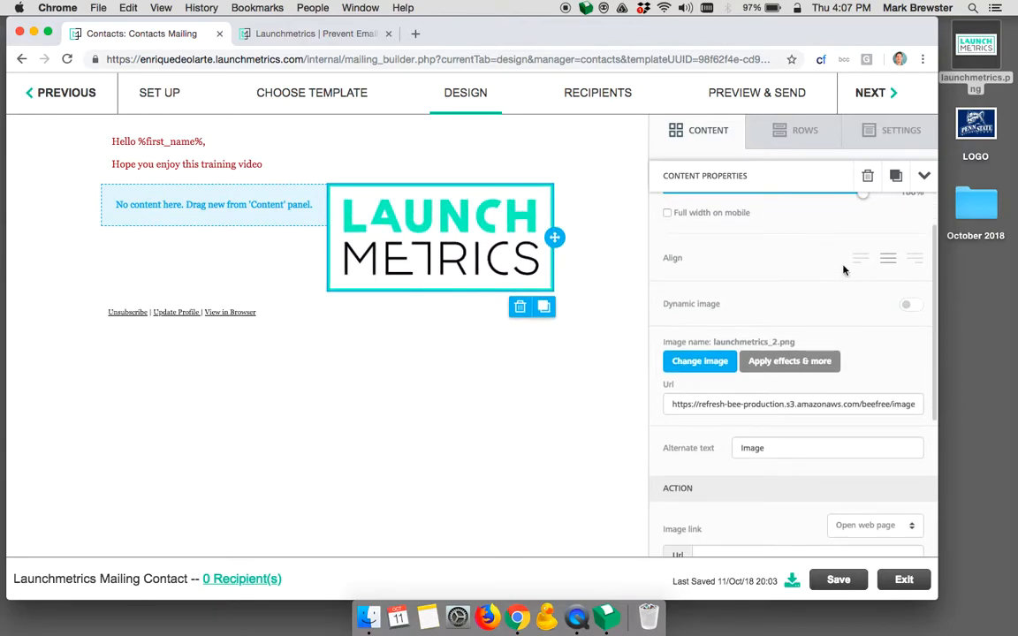
{"action": "scroll", "coordinate": [733, 263], "scroll_direction": "down", "scroll_amount": 5}
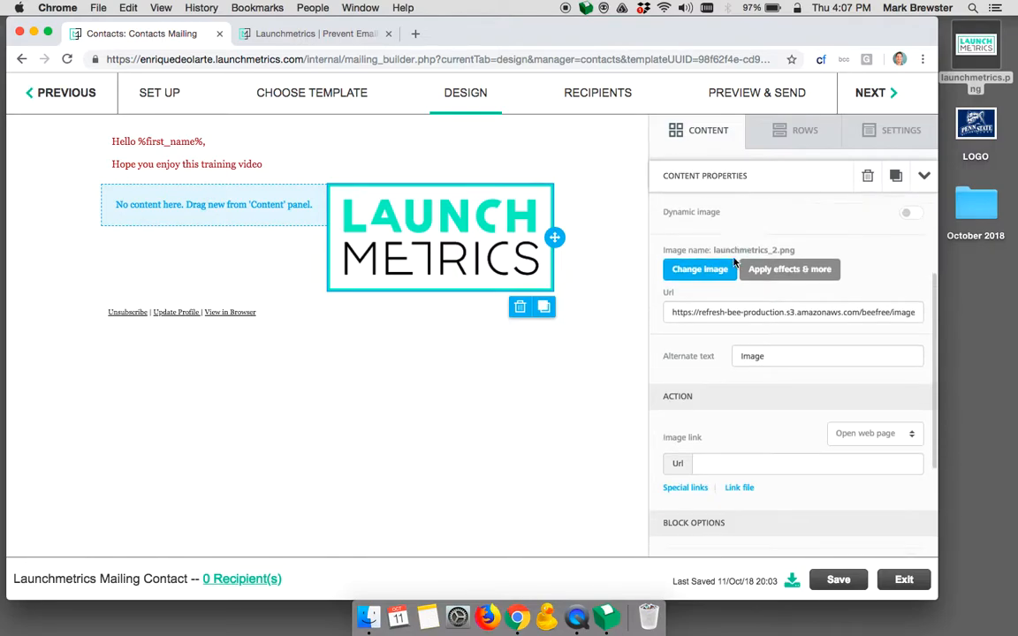
{"action": "scroll", "coordinate": [723, 328], "scroll_direction": "down", "scroll_amount": 3}
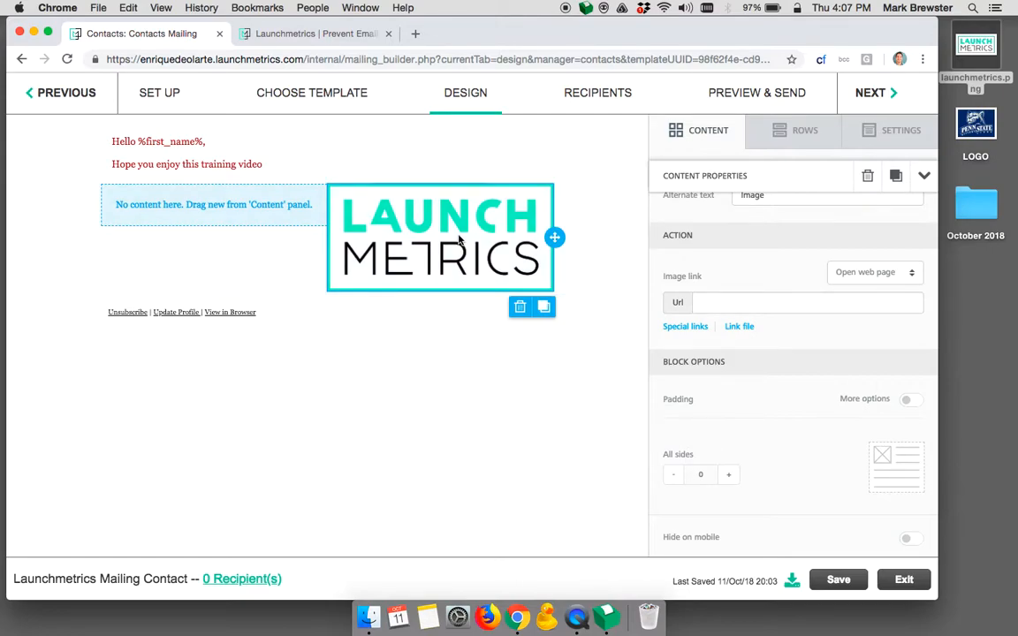
{"action": "left_click", "coordinate": [873, 273]}
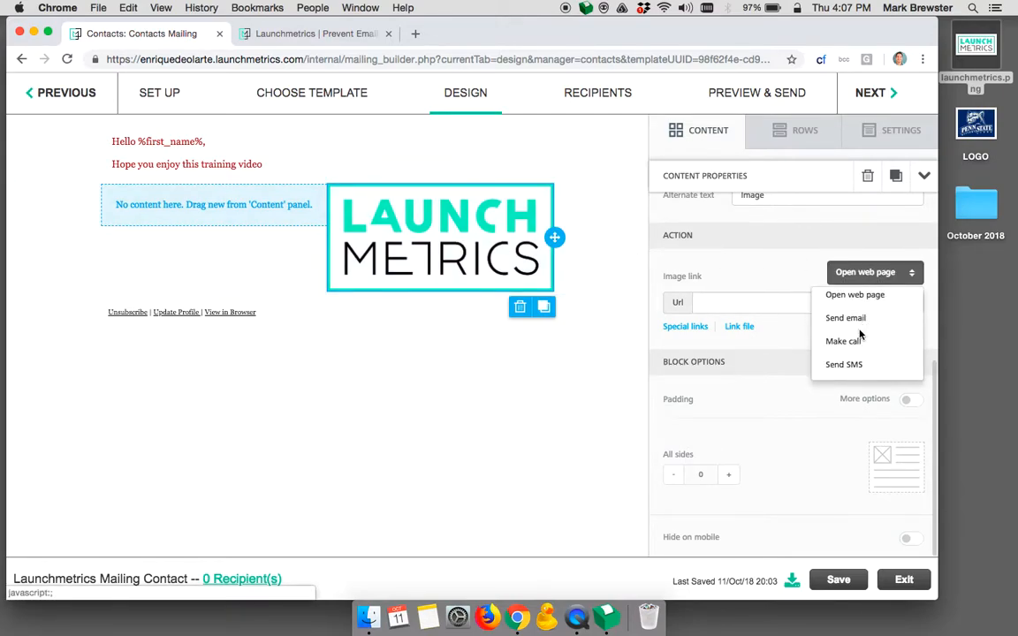
{"action": "left_click", "coordinate": [792, 286]}
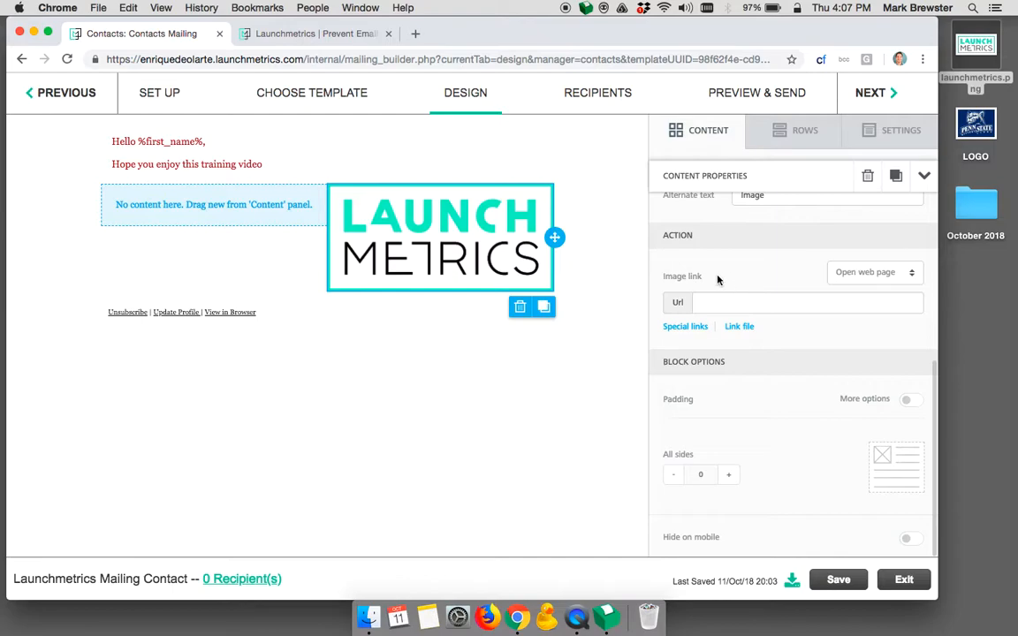
{"action": "left_click", "coordinate": [715, 303]}
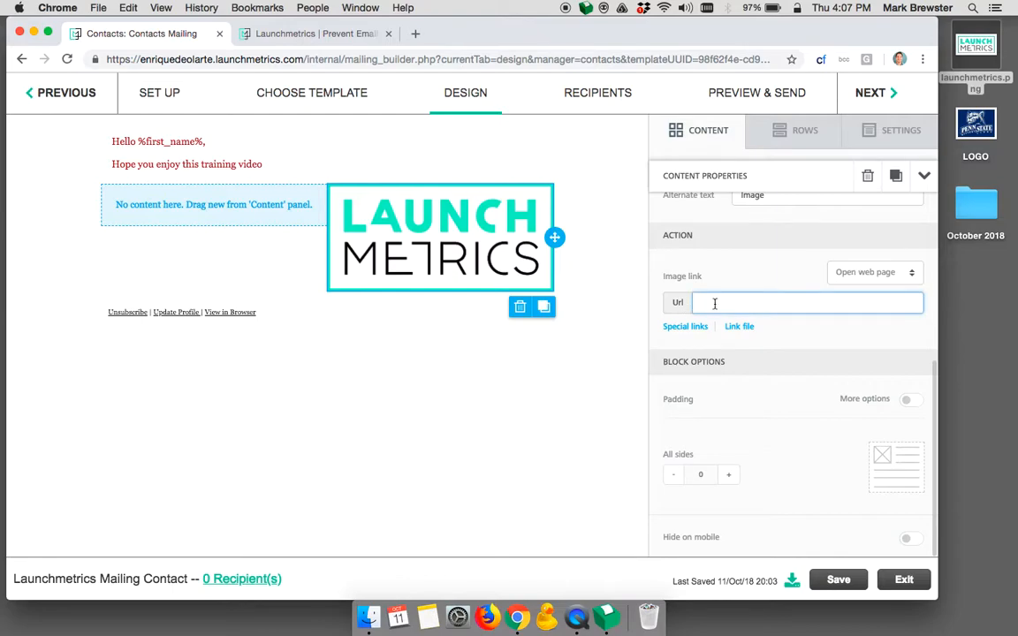
{"action": "left_click", "coordinate": [422, 34]}
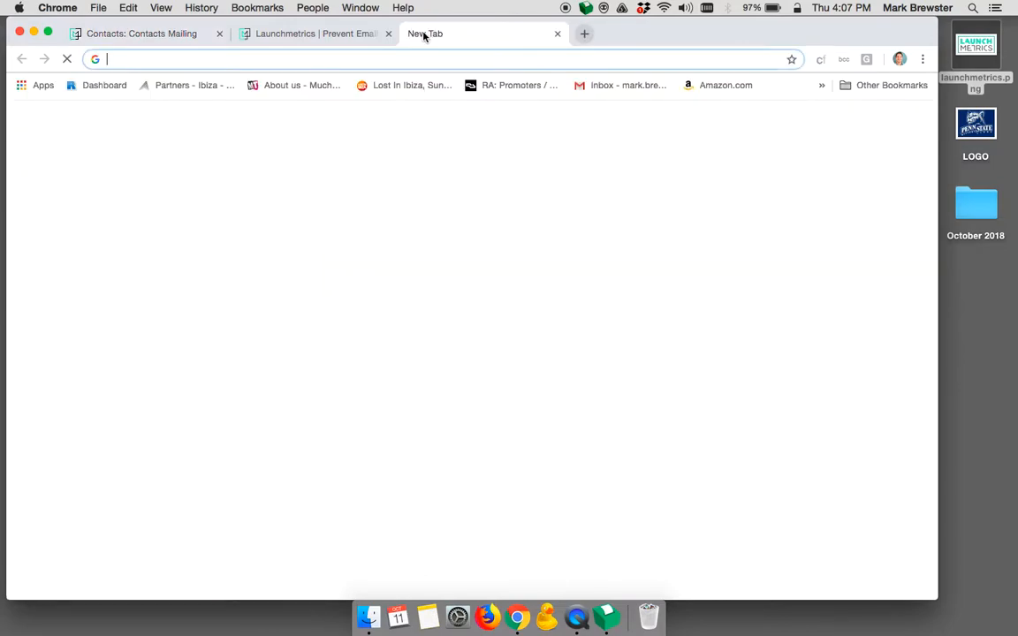
{"action": "type", "text": "launchmetr"}
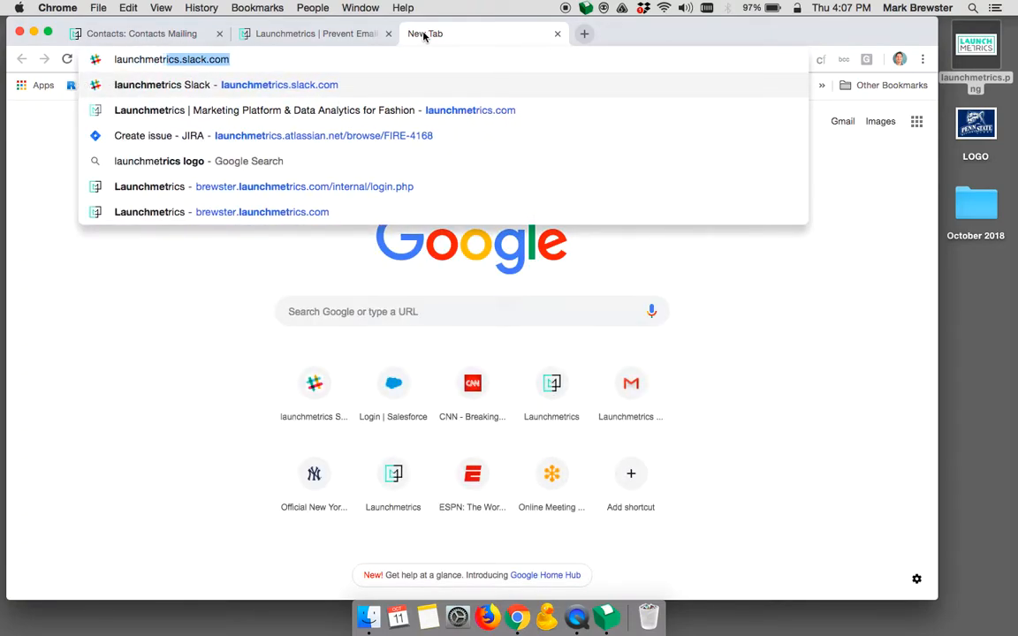
{"action": "type", "text": "ics.com"}
{"action": "key", "text": "Return"}
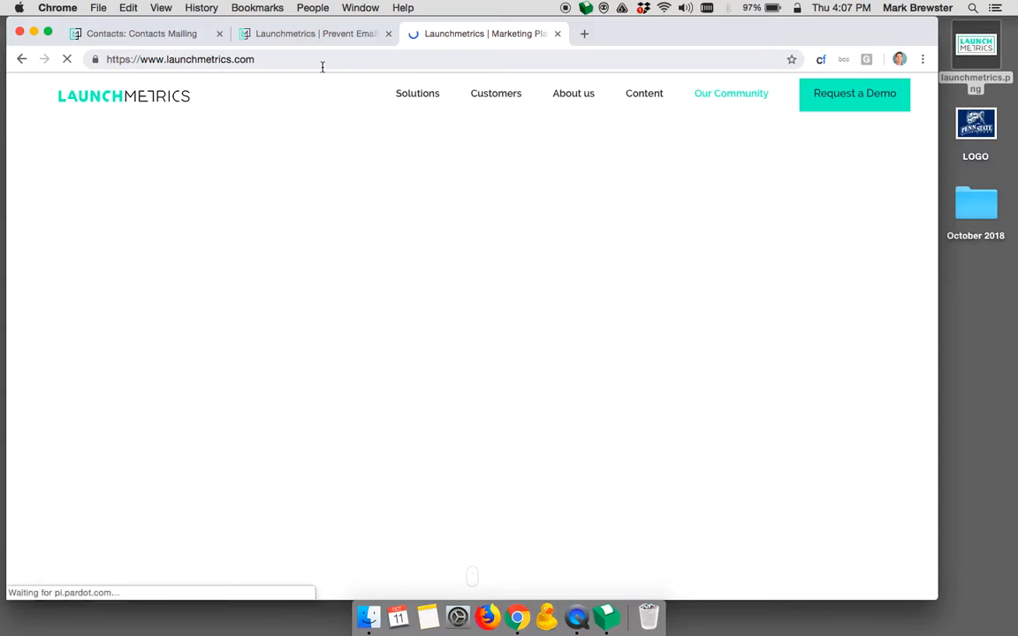
{"action": "left_click", "coordinate": [323, 66]}
{"action": "key", "text": "super+c"}
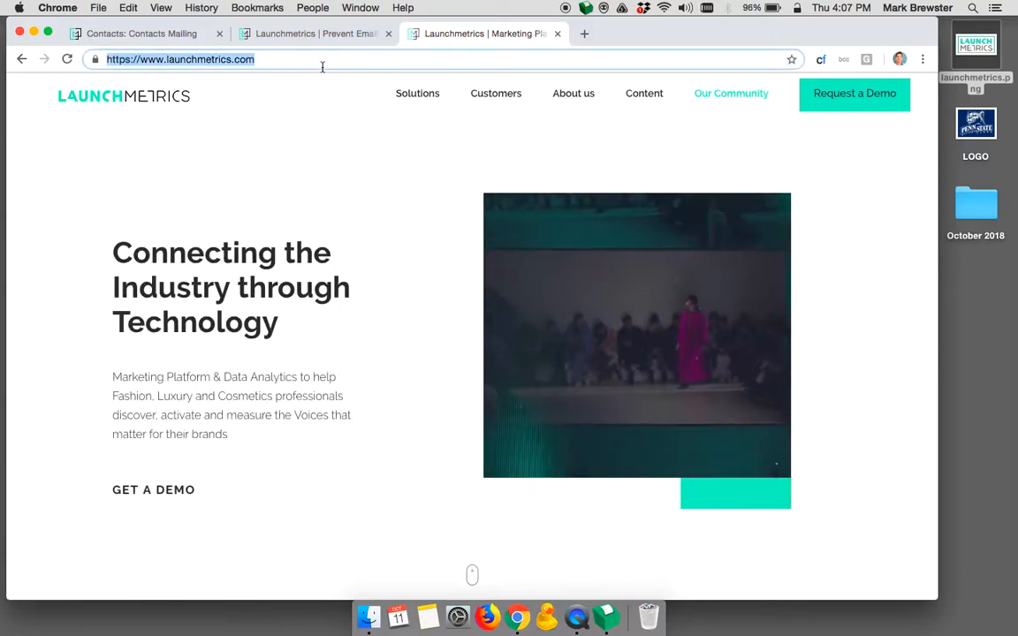
{"action": "left_click", "coordinate": [142, 33]}
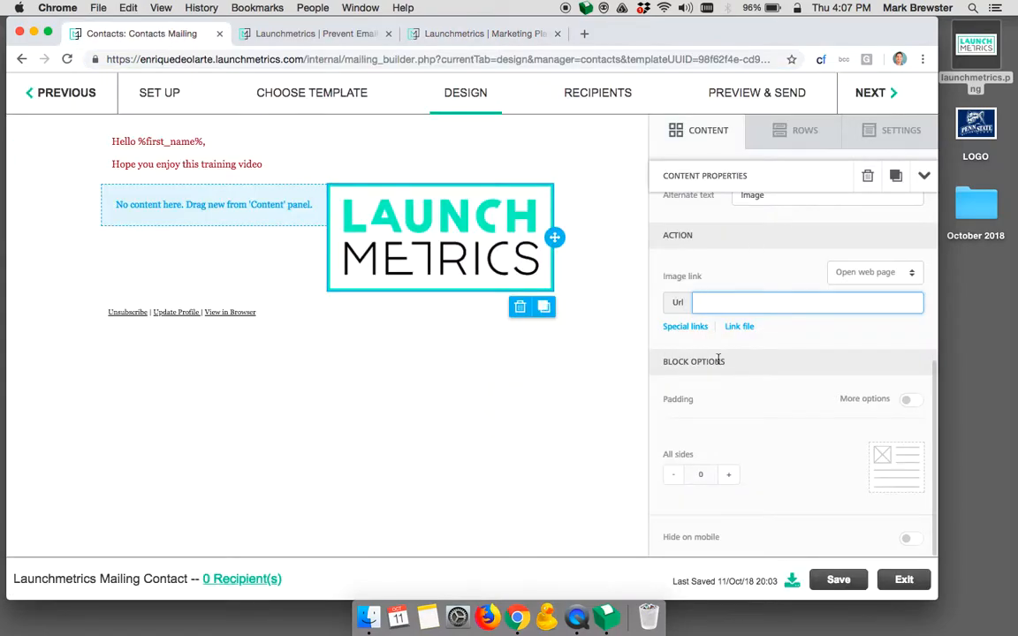
{"action": "key", "text": "super+v"}
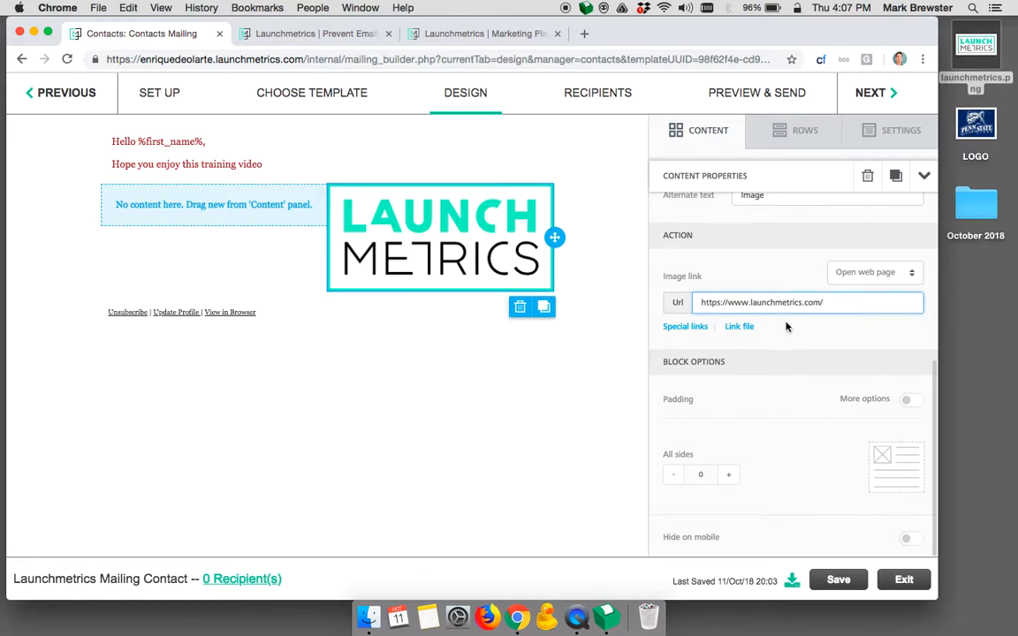
Check the Frequently Used special links offered for the image link without choosing one
{"action": "left_click", "coordinate": [687, 328]}
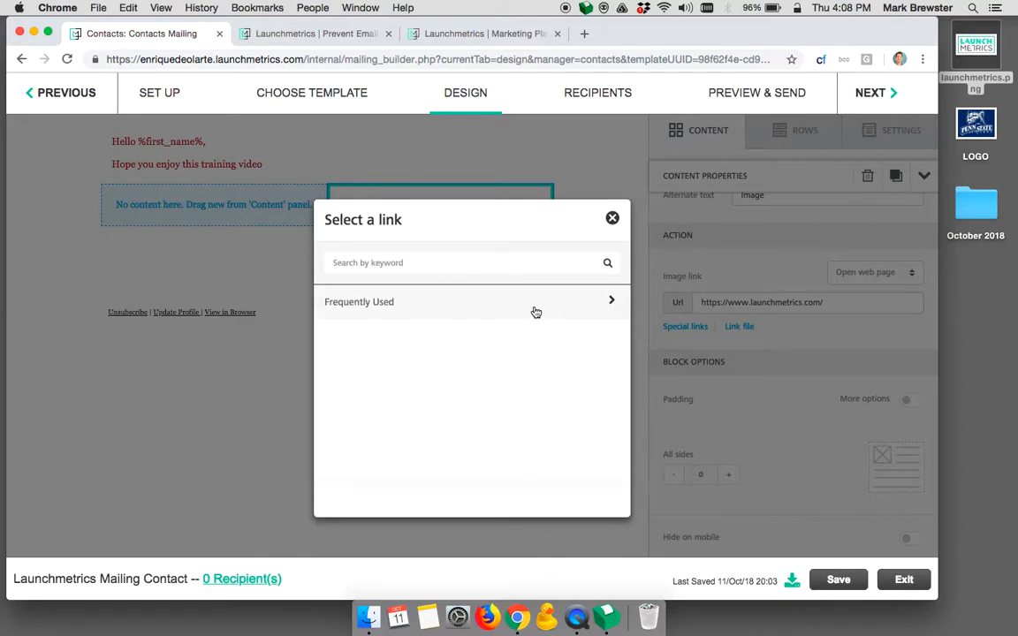
{"action": "left_click", "coordinate": [537, 312]}
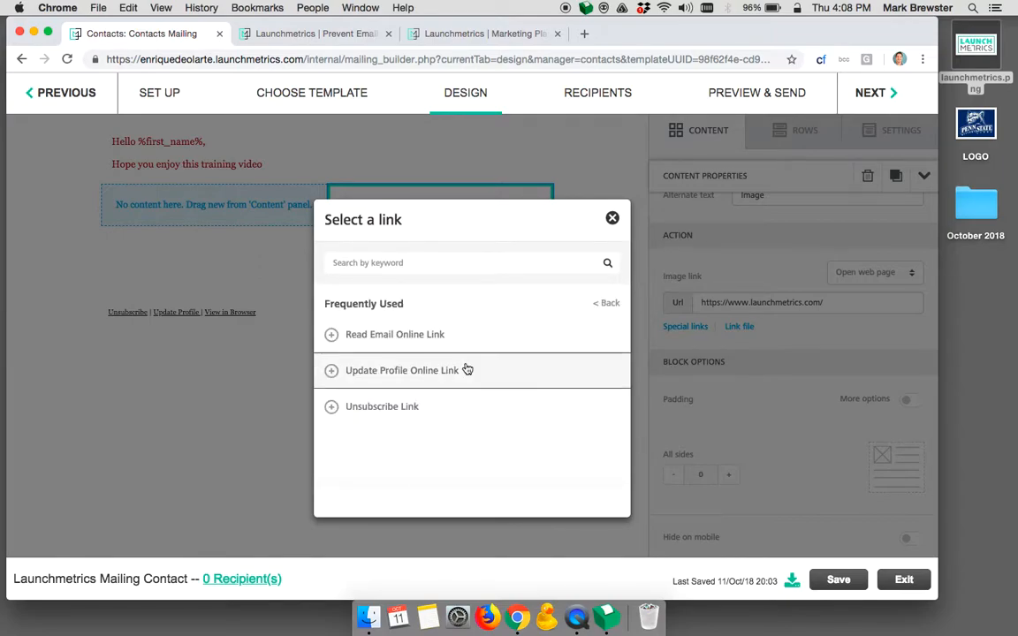
{"action": "left_click", "coordinate": [612, 219]}
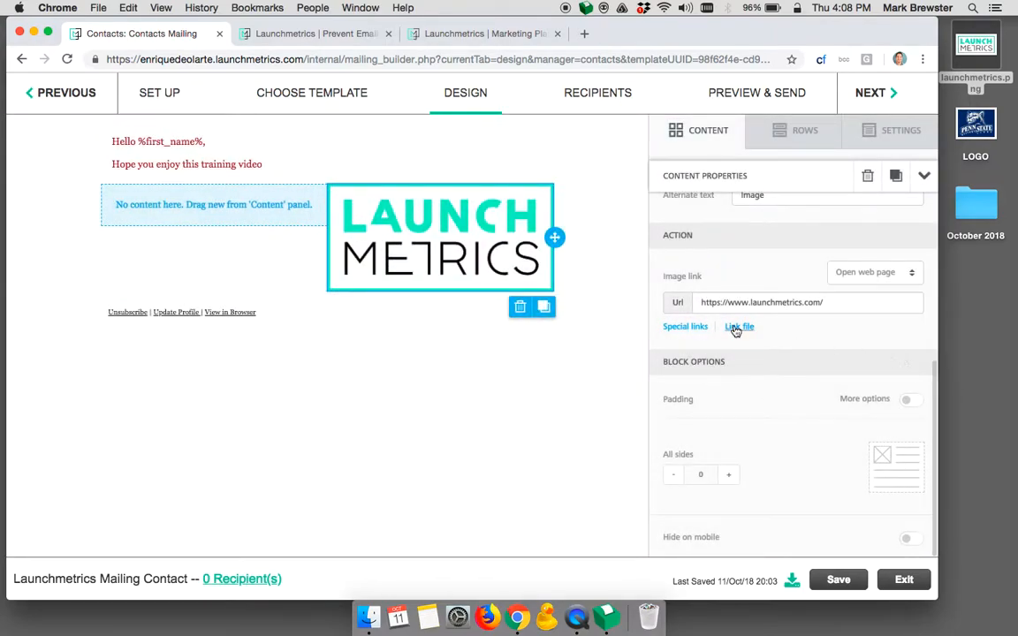
Add a button to the left column of the two-column row and label it "Click here to download newsletter"
{"action": "left_click", "coordinate": [820, 137]}
{"action": "left_click", "coordinate": [721, 130]}
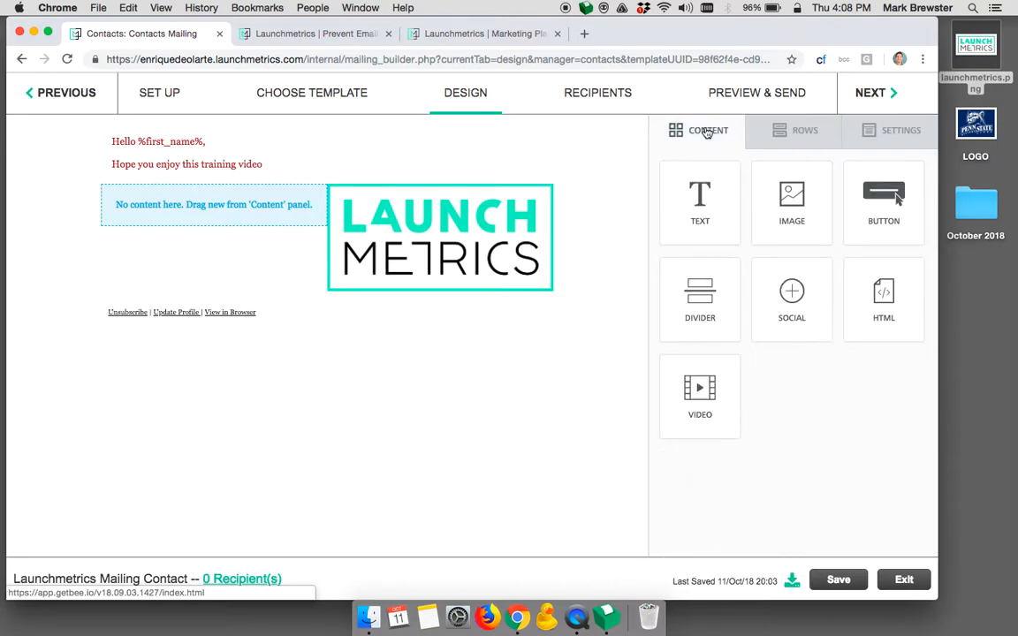
{"action": "left_click_drag", "start_coordinate": [881, 219], "coordinate": [198, 206]}
{"action": "left_click", "coordinate": [224, 206]}
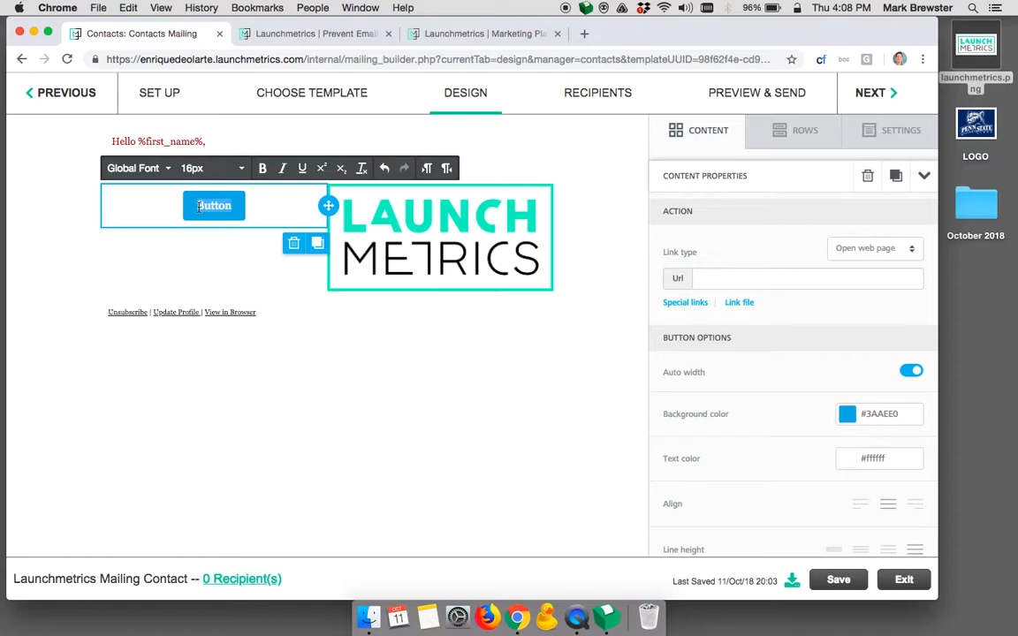
{"action": "type", "text": "P"}
{"action": "key", "text": "BackSpace"}
{"action": "type", "text": "Click here"}
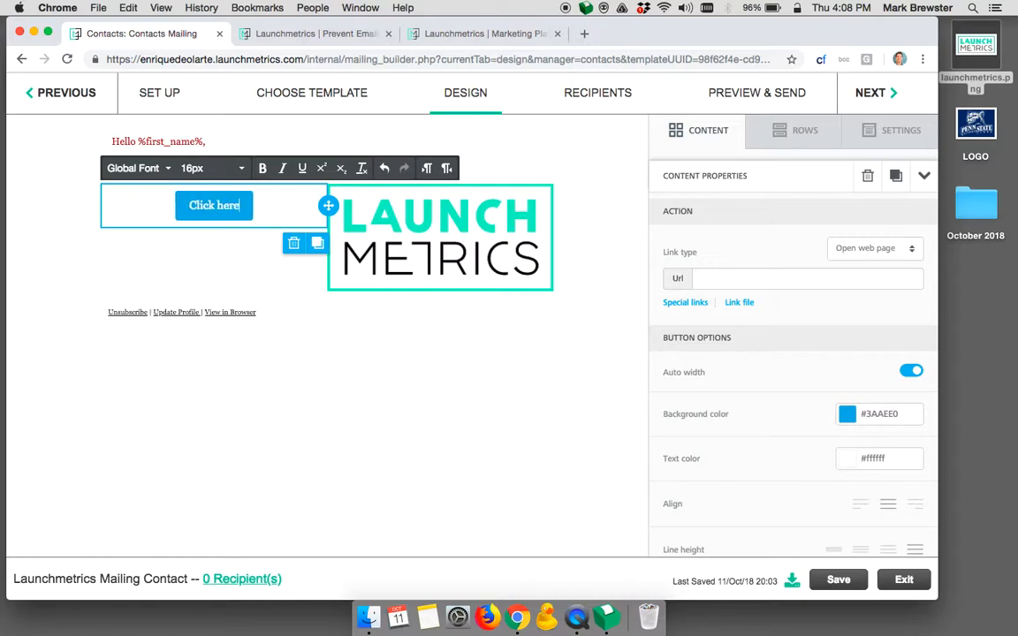
{"action": "type", "text": " to download nes"}
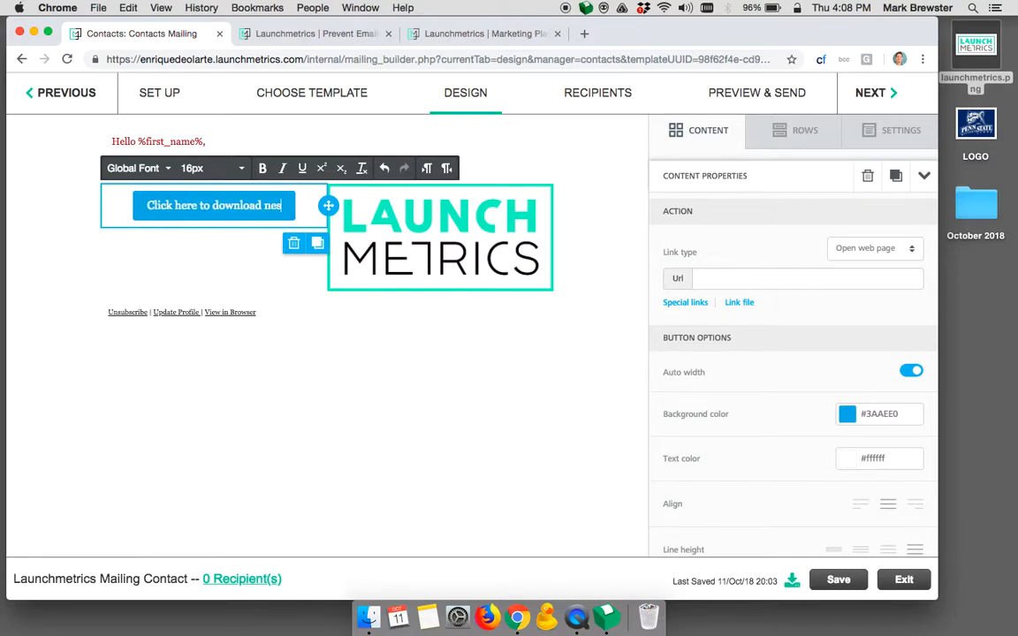
{"action": "key", "text": "BackSpace"}
{"action": "type", "text": "ws"}
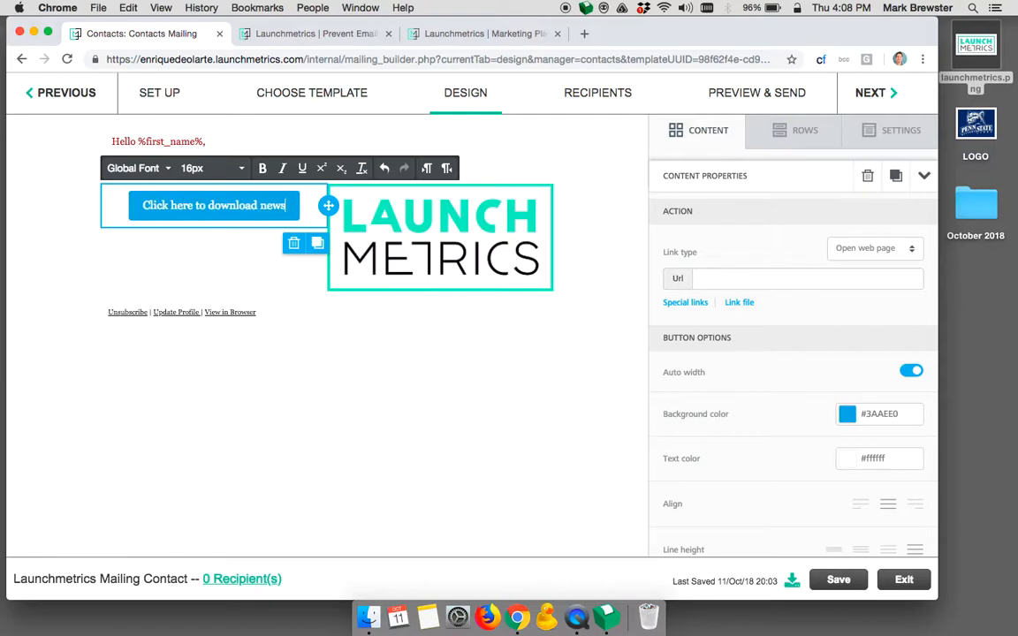
{"action": "type", "text": "letter"}
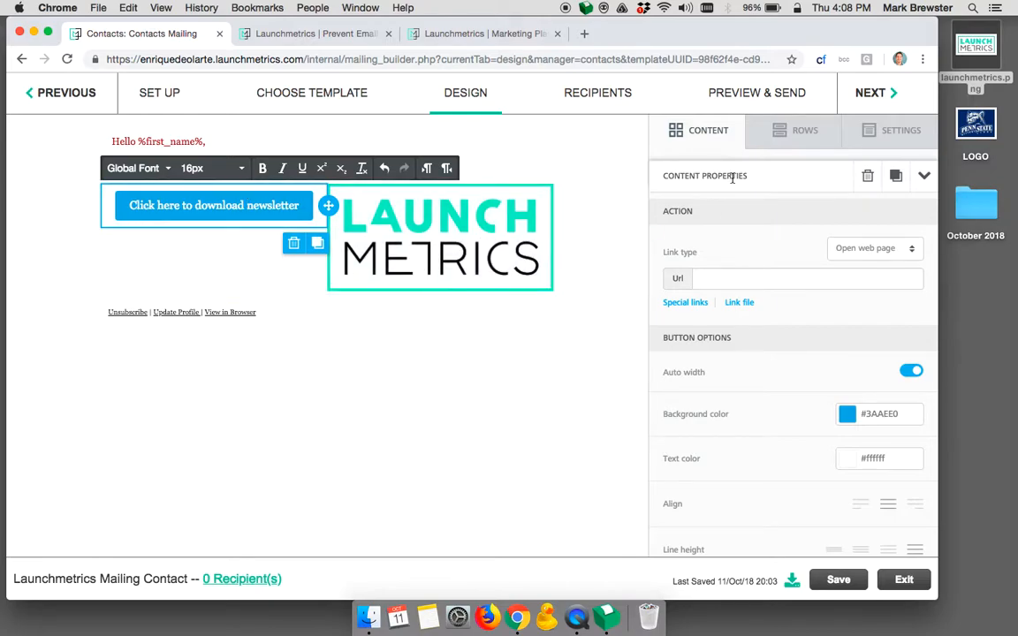
Link the newsletter button to the "Screen Shot 2018-04-..." png file from the myfiles folder
{"action": "left_click", "coordinate": [738, 302]}
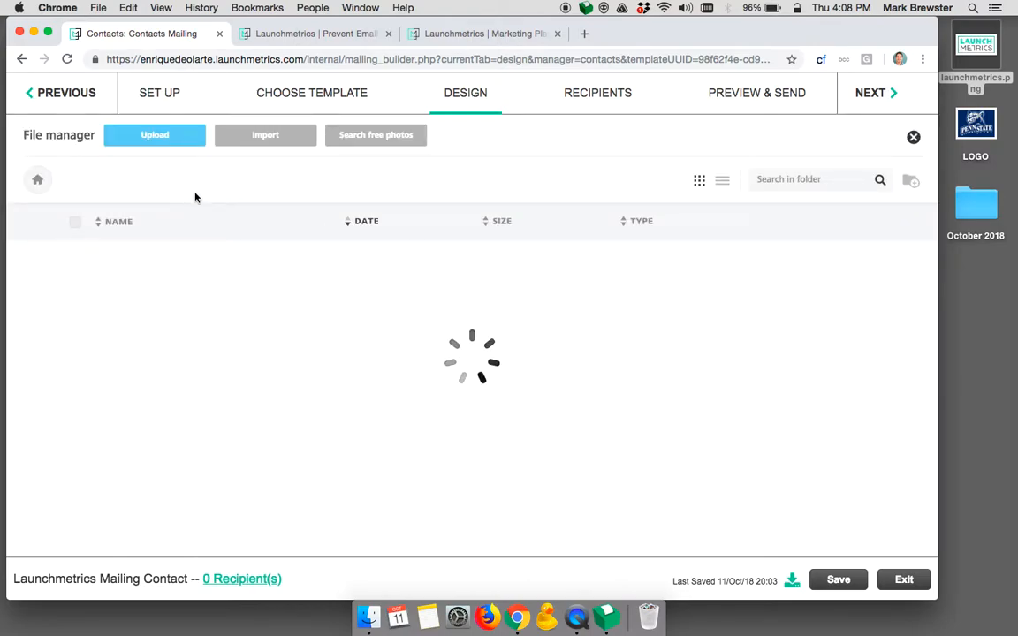
{"action": "double_click", "coordinate": [138, 337]}
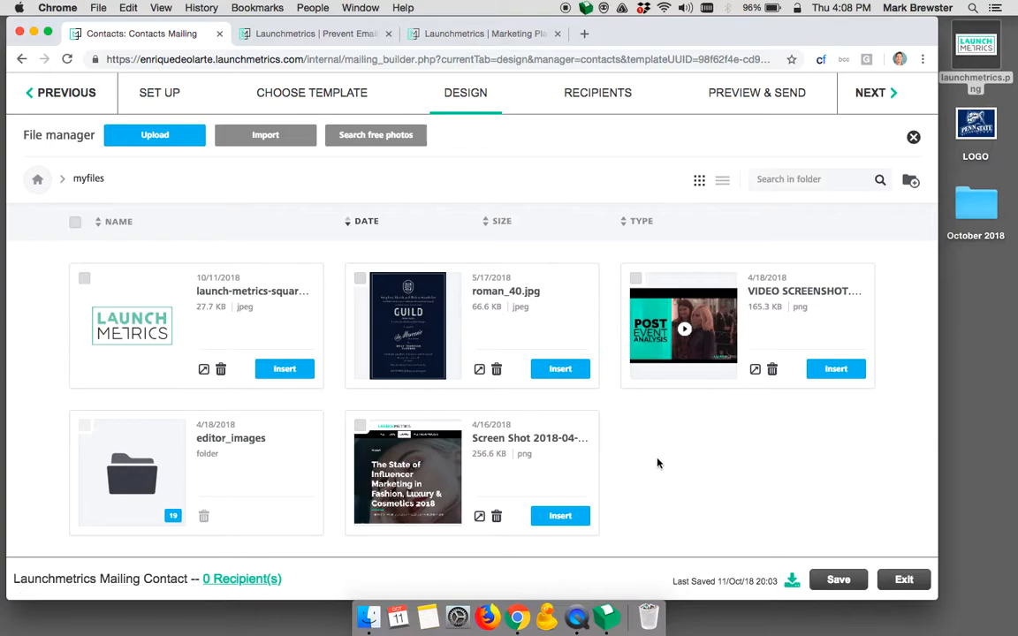
{"action": "left_click", "coordinate": [499, 457]}
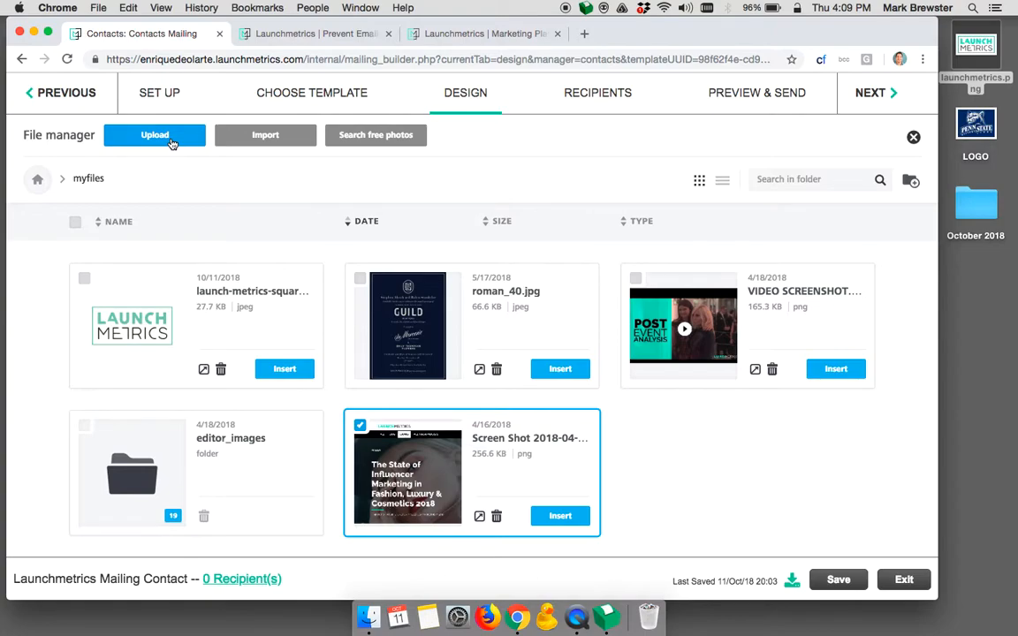
{"action": "left_click", "coordinate": [562, 516]}
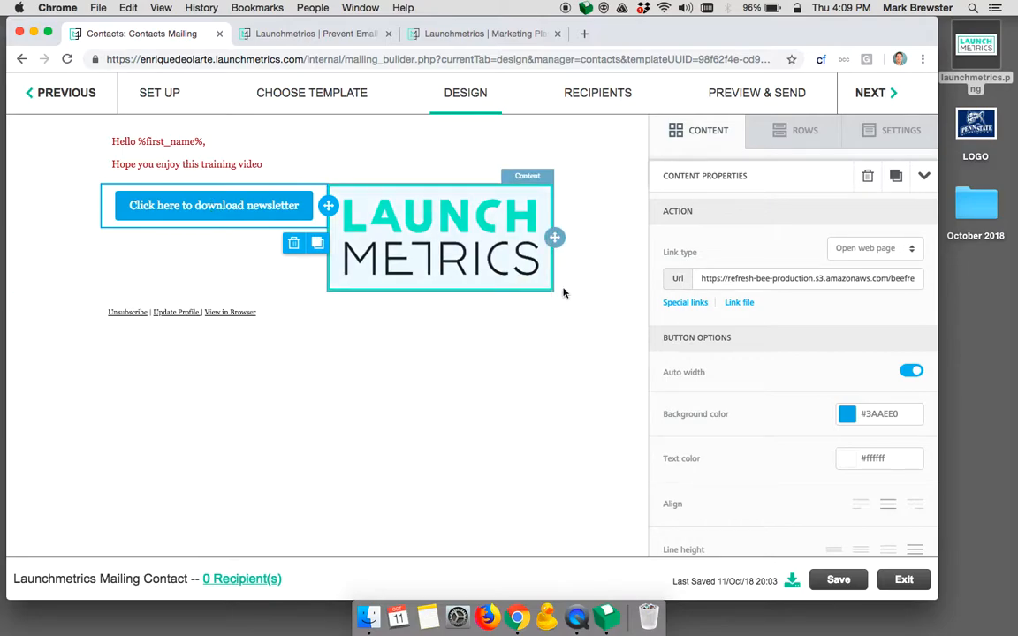
Change the newsletter button's background color to green #00C795
{"action": "scroll", "coordinate": [801, 404], "scroll_direction": "down", "scroll_amount": 1}
{"action": "scroll", "coordinate": [801, 404], "scroll_direction": "down", "scroll_amount": 2}
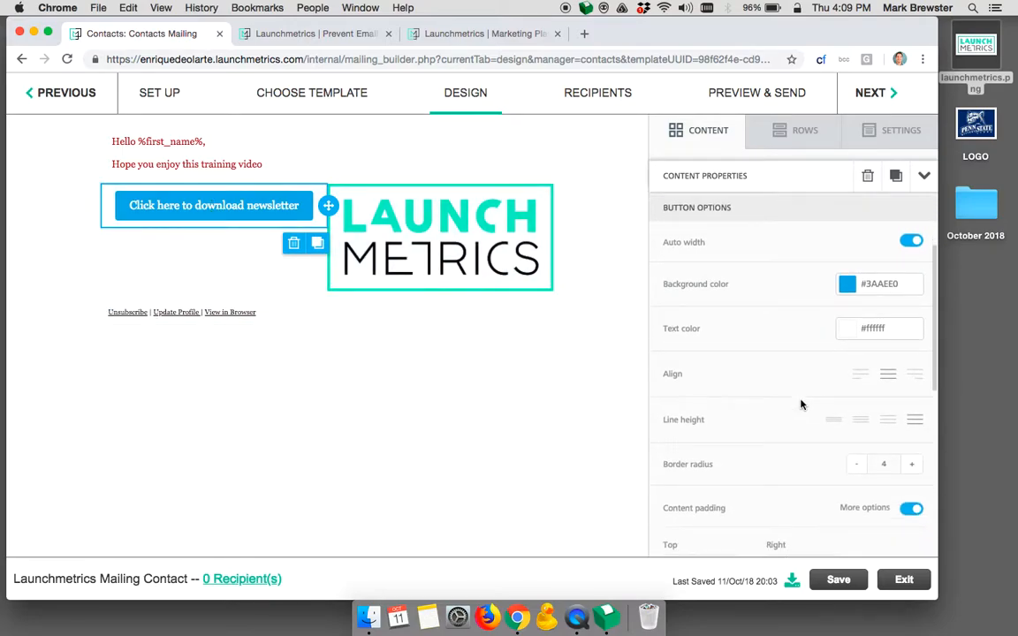
{"action": "scroll", "coordinate": [802, 404], "scroll_direction": "up", "scroll_amount": 3}
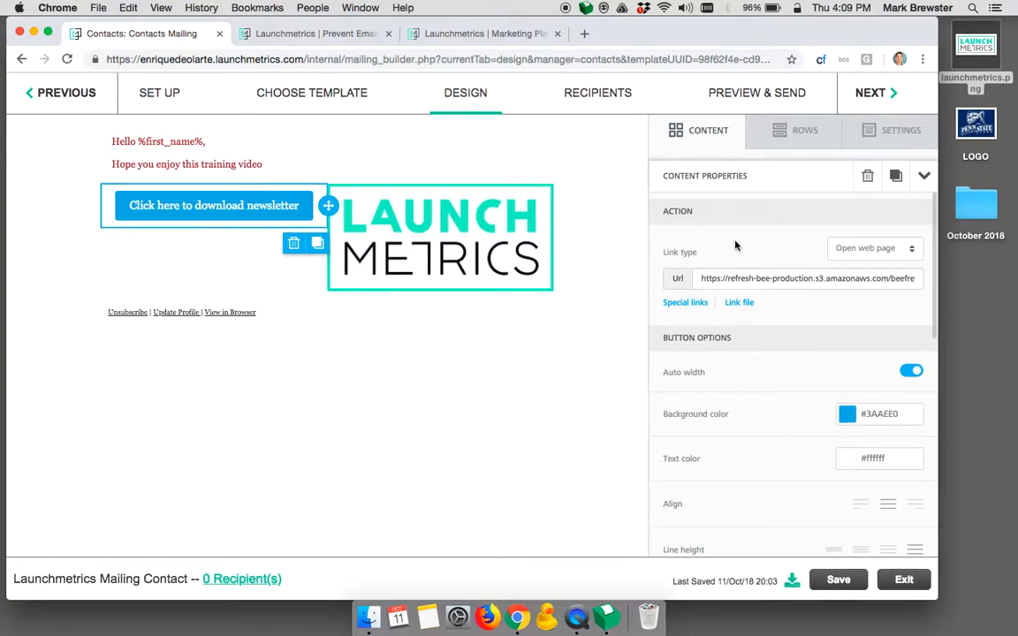
{"action": "left_click", "coordinate": [209, 205]}
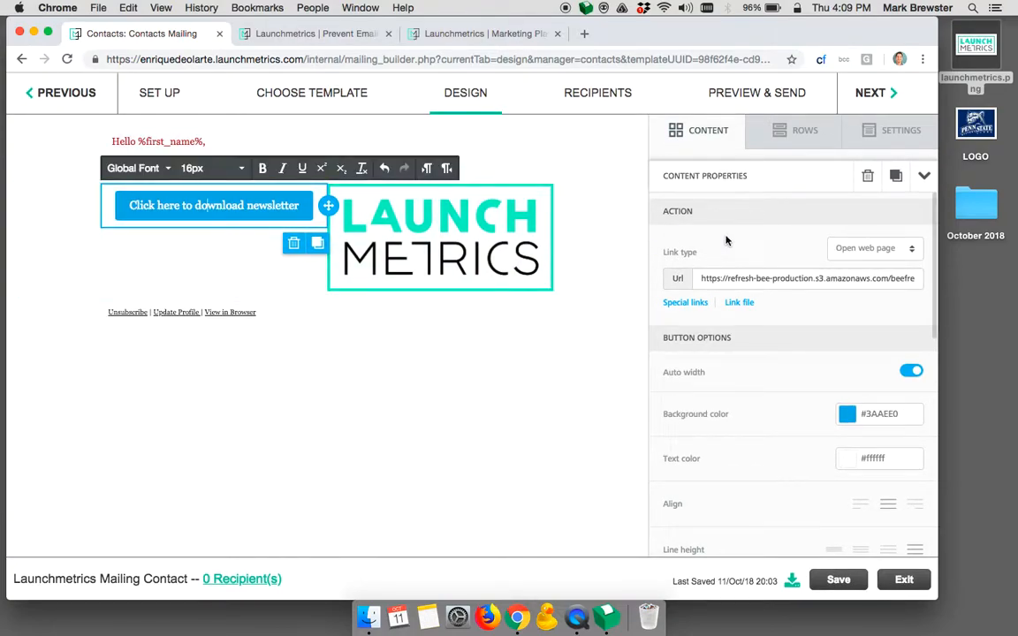
{"action": "left_click", "coordinate": [845, 415]}
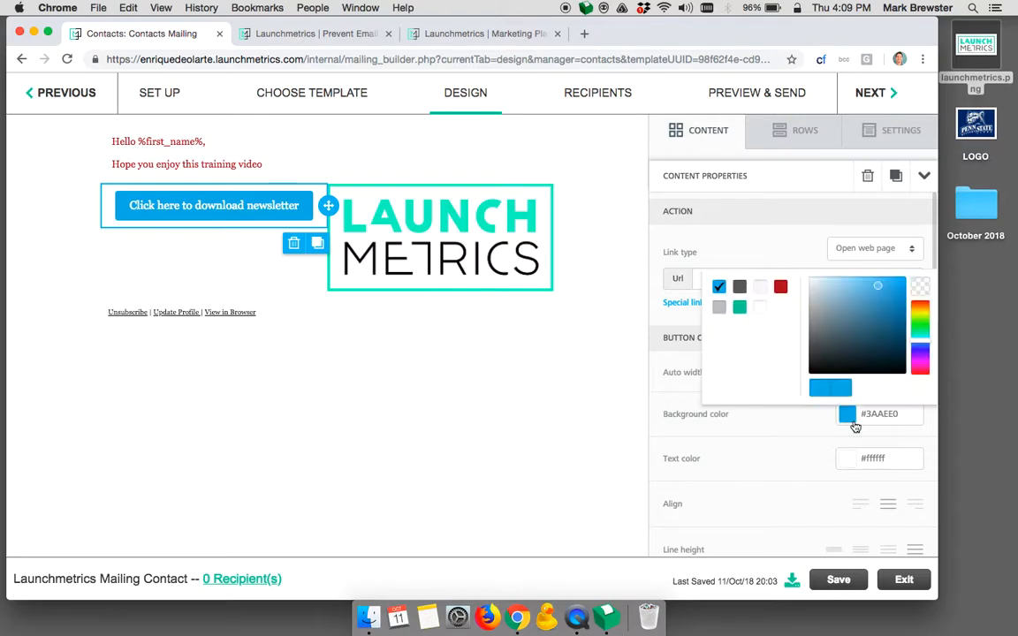
{"action": "left_click", "coordinate": [740, 308]}
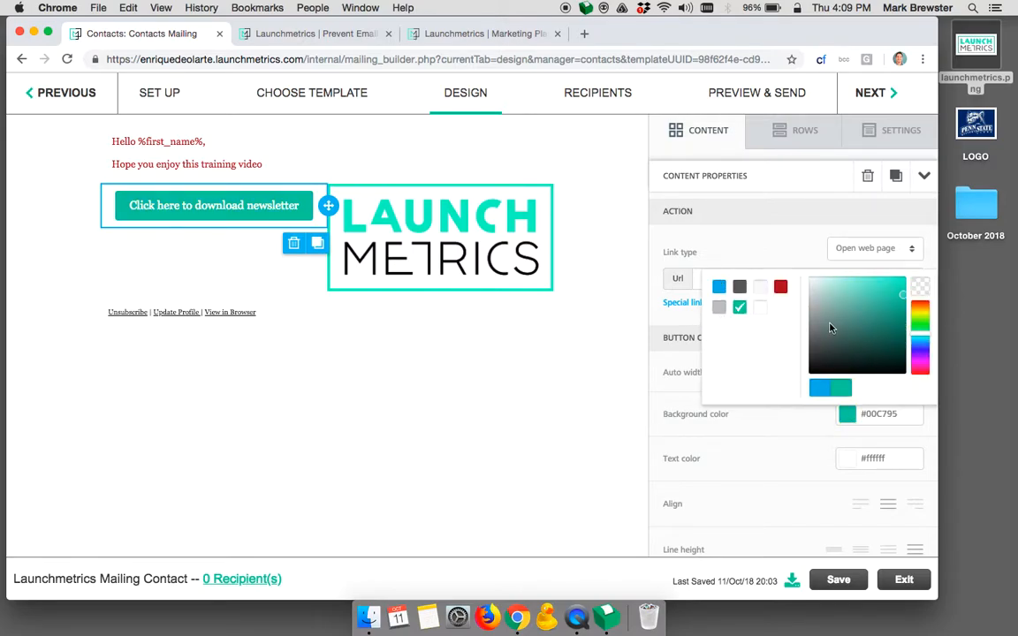
{"action": "left_click", "coordinate": [589, 262]}
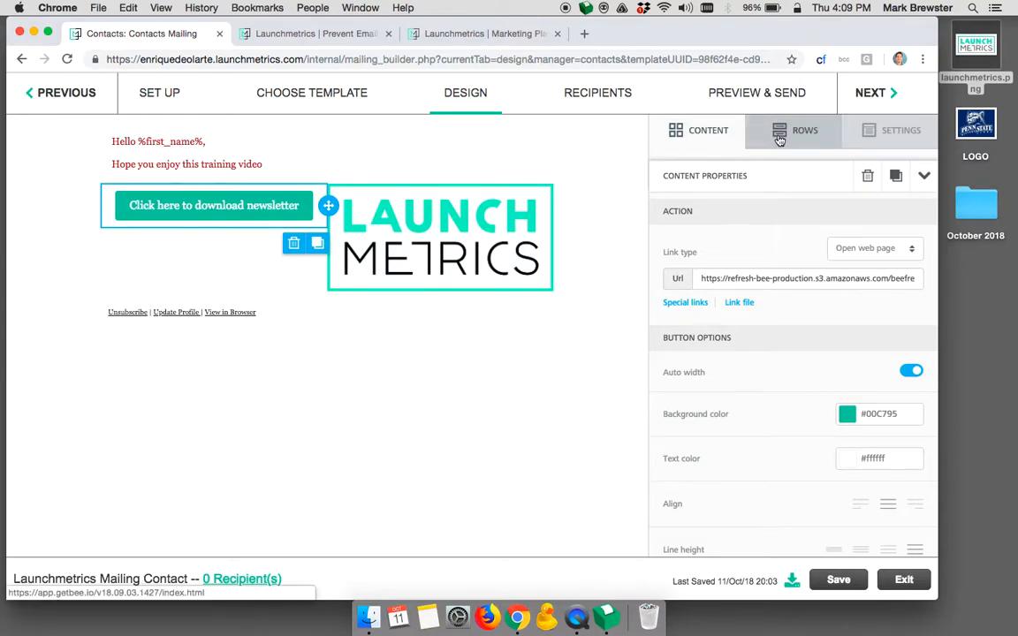
Add a divider between the button and logo row and the unsubscribe footer, and open its properties
{"action": "left_click", "coordinate": [686, 132]}
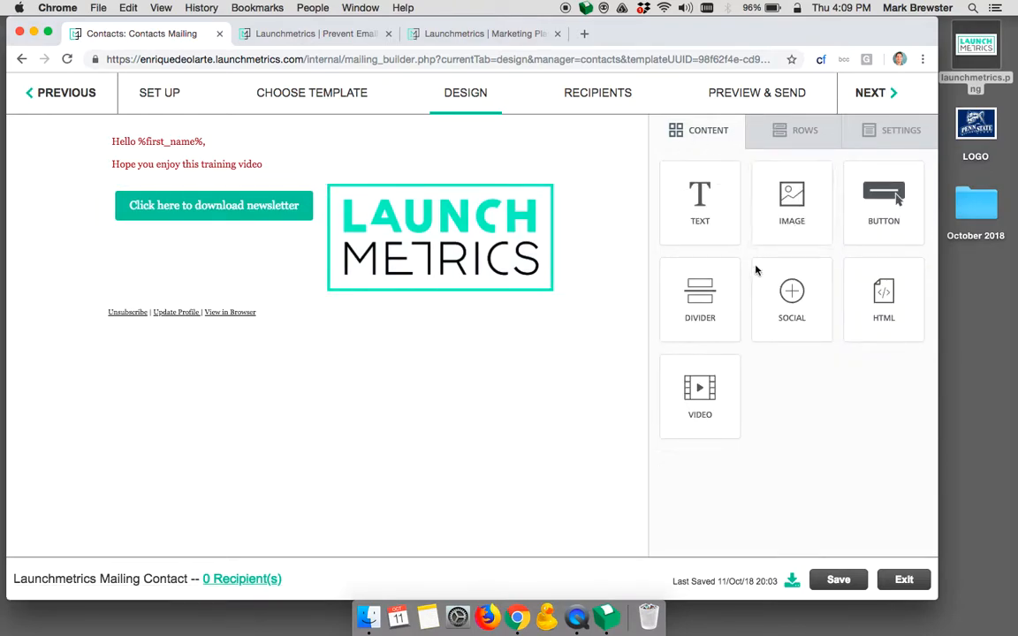
{"action": "left_click_drag", "start_coordinate": [700, 293], "coordinate": [332, 305]}
{"action": "left_click", "coordinate": [345, 309]}
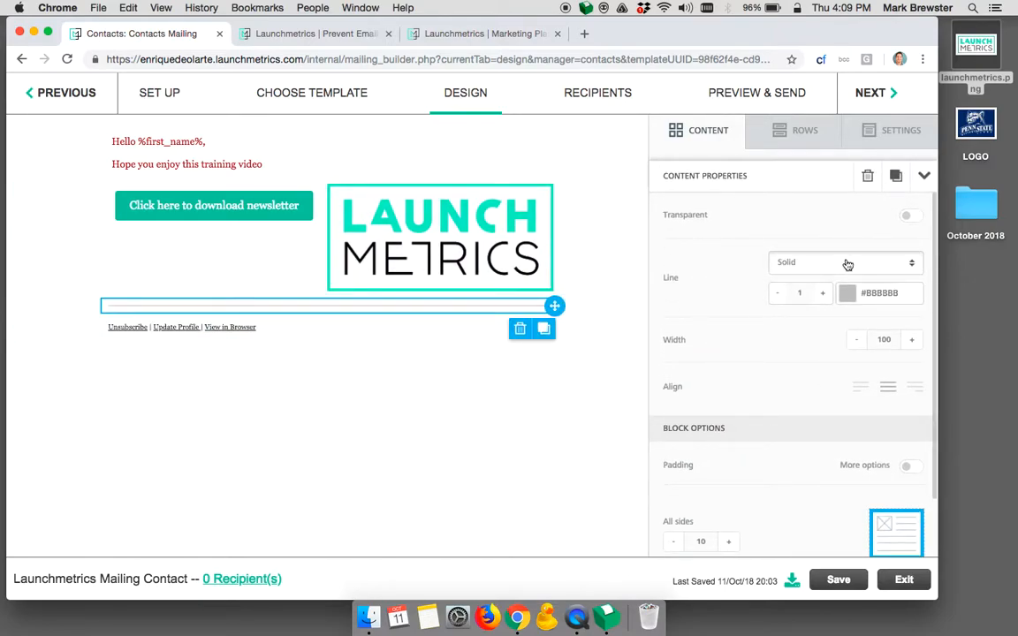
Set the thickness of the divider's solid line to 7
{"action": "left_click", "coordinate": [846, 264]}
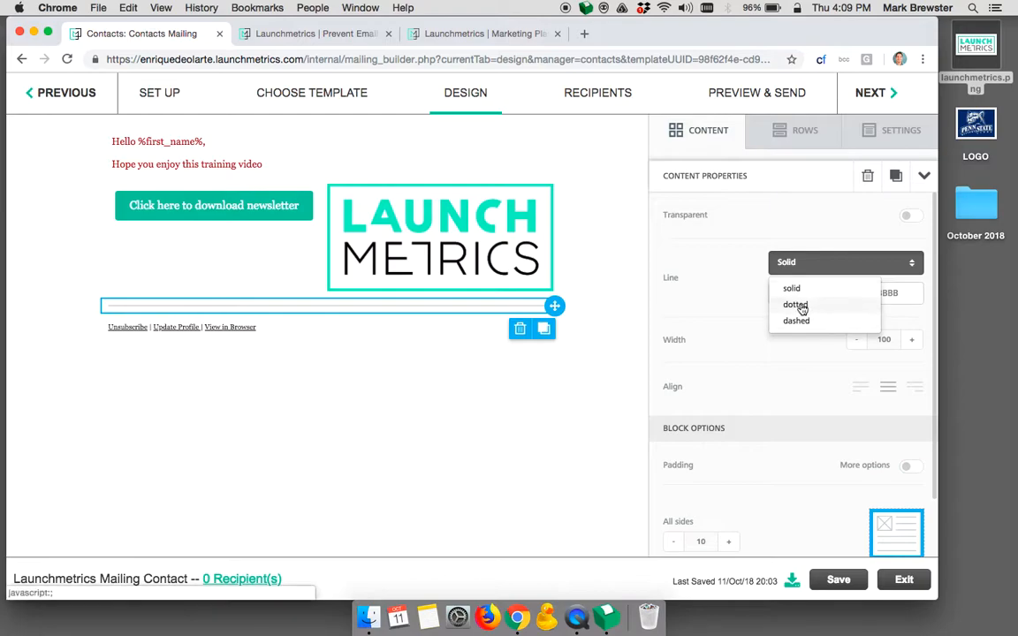
{"action": "left_click", "coordinate": [757, 293]}
{"action": "left_click", "coordinate": [823, 293]}
{"action": "left_click", "coordinate": [823, 293]}
{"action": "left_click", "coordinate": [822, 294]}
{"action": "left_click", "coordinate": [823, 293]}
{"action": "left_click", "coordinate": [823, 293]}
{"action": "left_click", "coordinate": [823, 295]}
Change the divider line's color to dark red #9D2929
{"action": "left_click", "coordinate": [847, 294]}
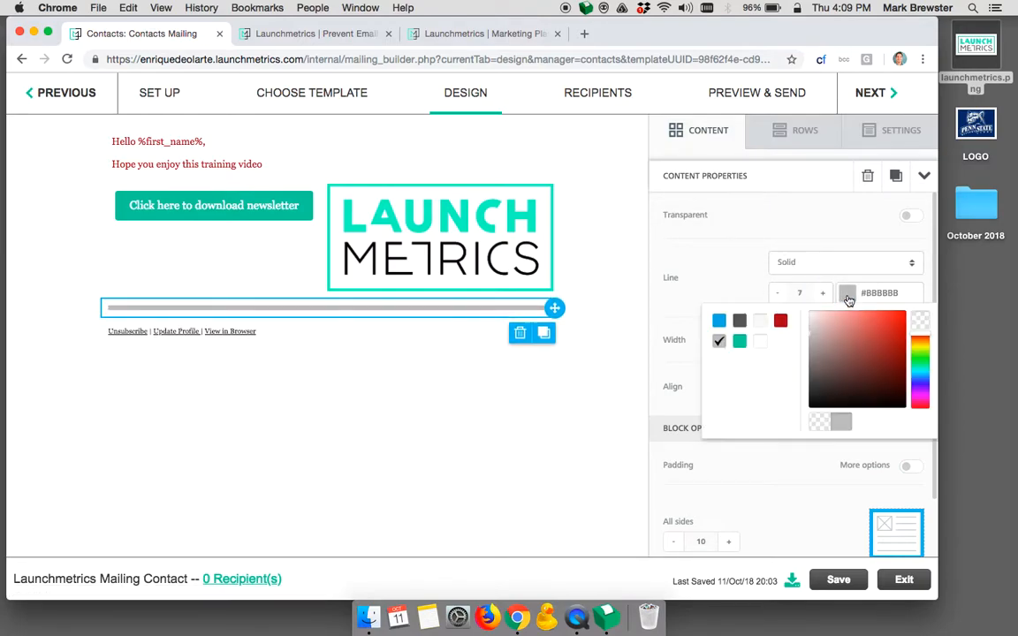
{"action": "left_click", "coordinate": [781, 322]}
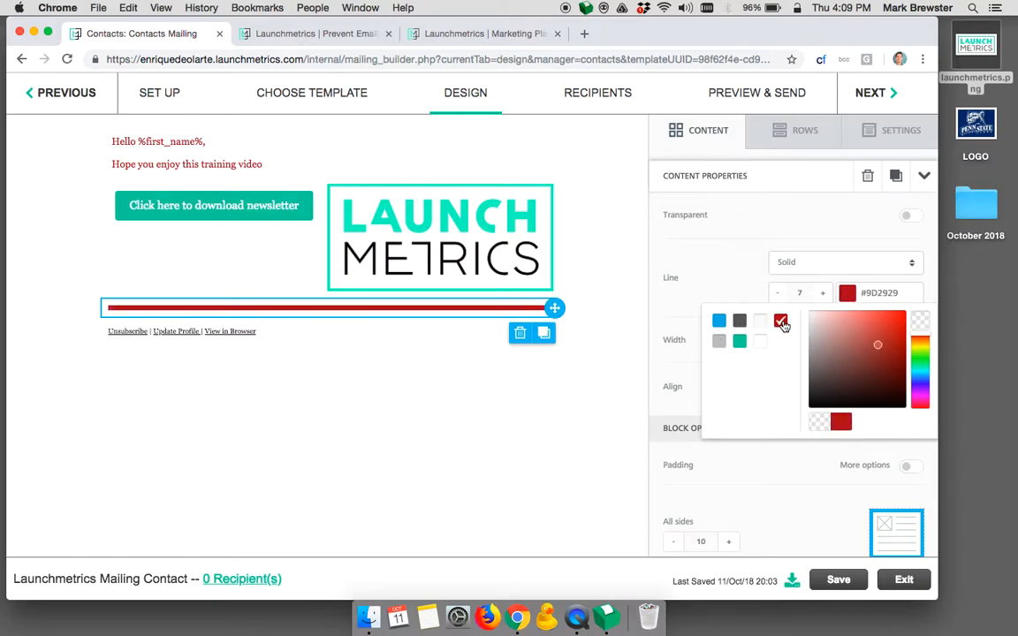
{"action": "left_click", "coordinate": [736, 286]}
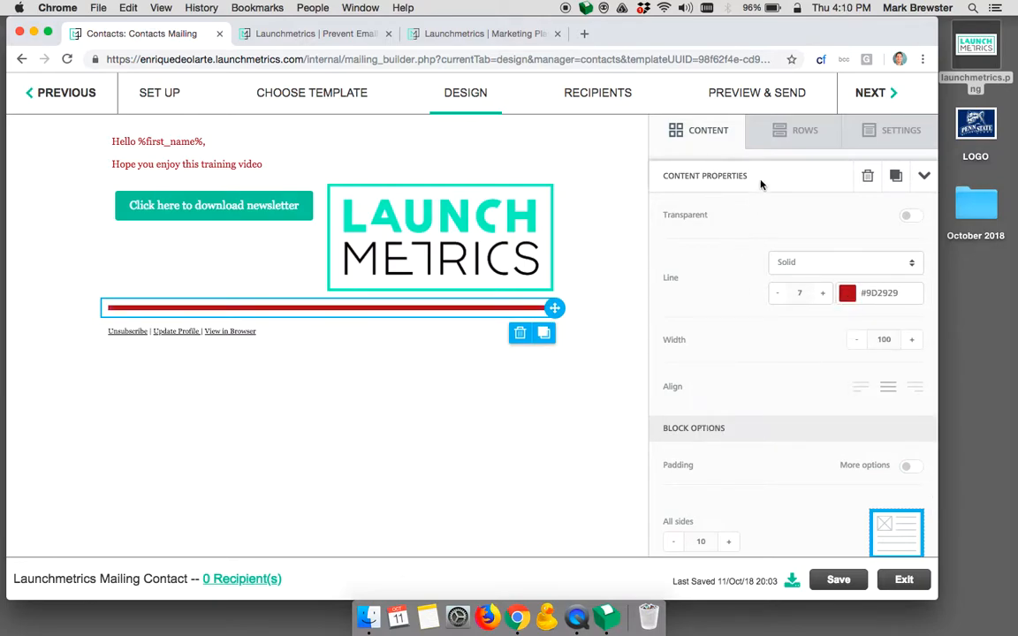
Add a social icons block between the red divider and the unsubscribe footer, and open its properties
{"action": "left_click", "coordinate": [696, 133]}
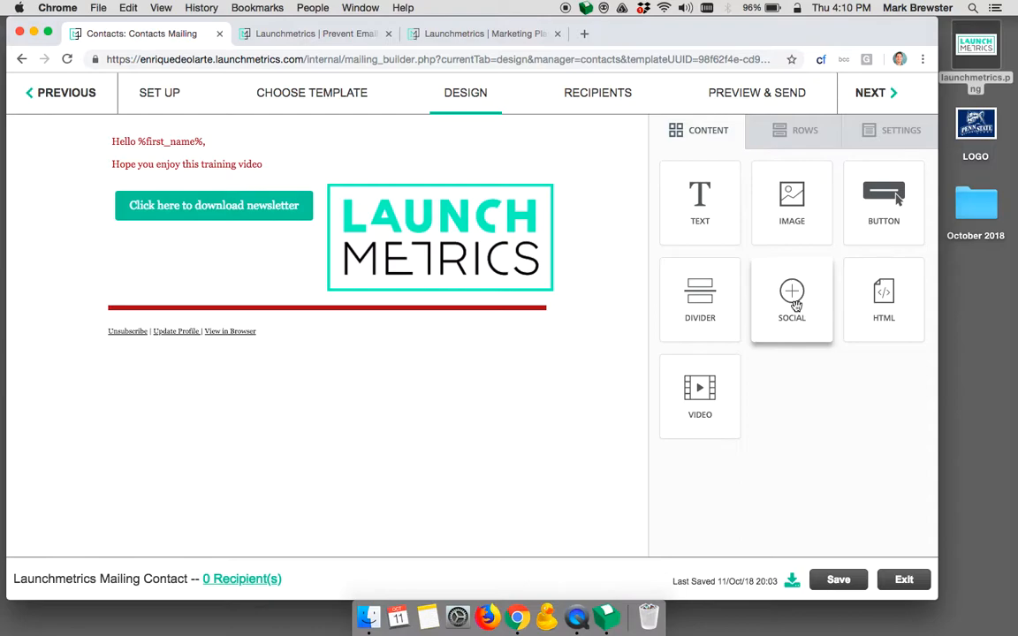
{"action": "left_click_drag", "start_coordinate": [797, 305], "coordinate": [333, 321]}
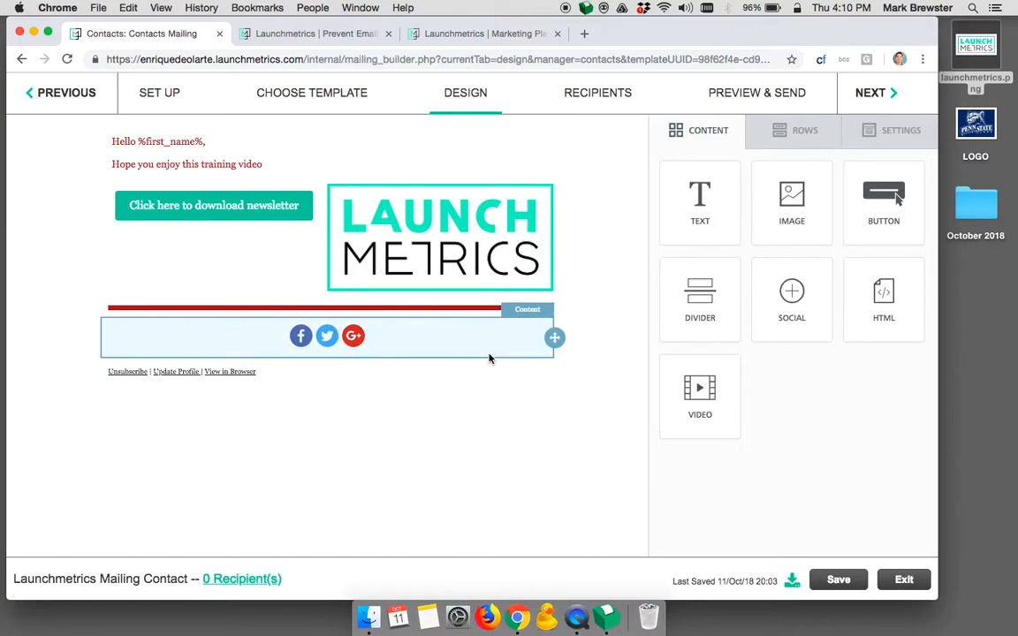
{"action": "left_click", "coordinate": [414, 347]}
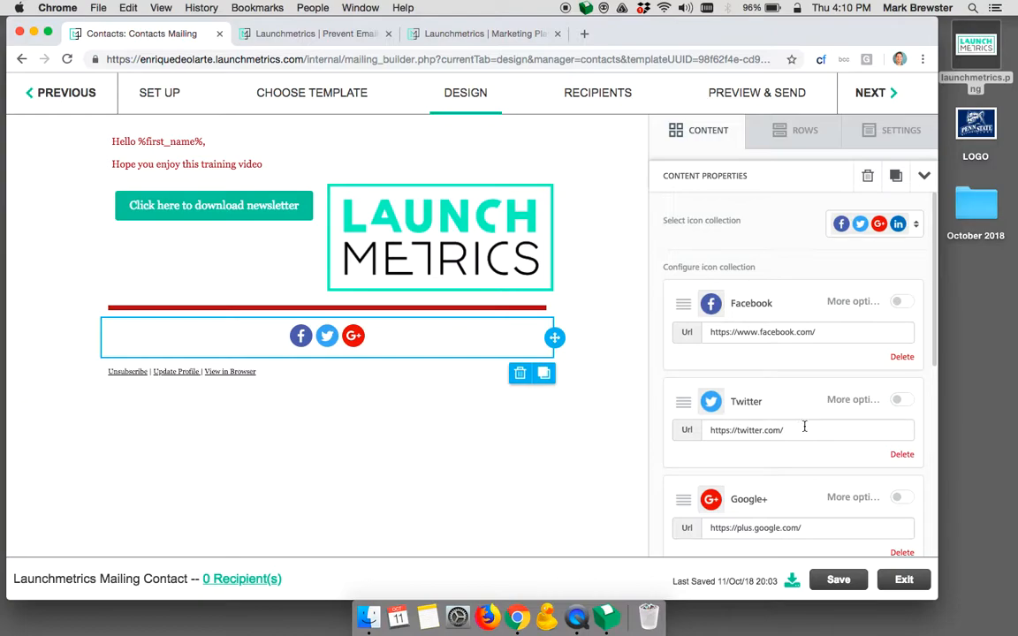
Remove the Google+ icon from the social block and add an Instagram social follow icon in its place
{"action": "scroll", "coordinate": [804, 427], "scroll_direction": "down", "scroll_amount": 4}
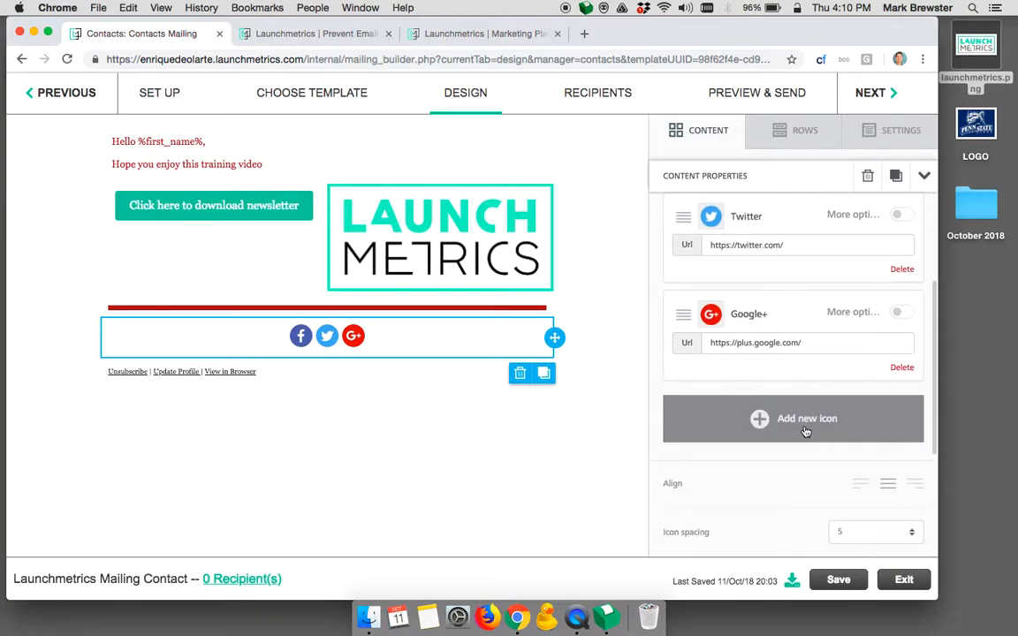
{"action": "left_click", "coordinate": [900, 369]}
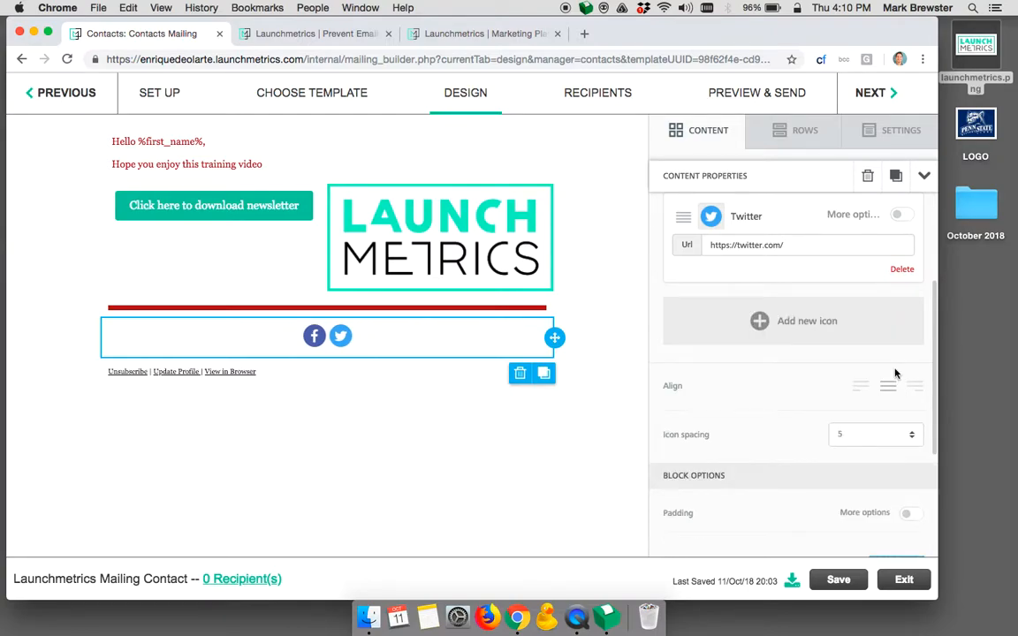
{"action": "left_click", "coordinate": [771, 325]}
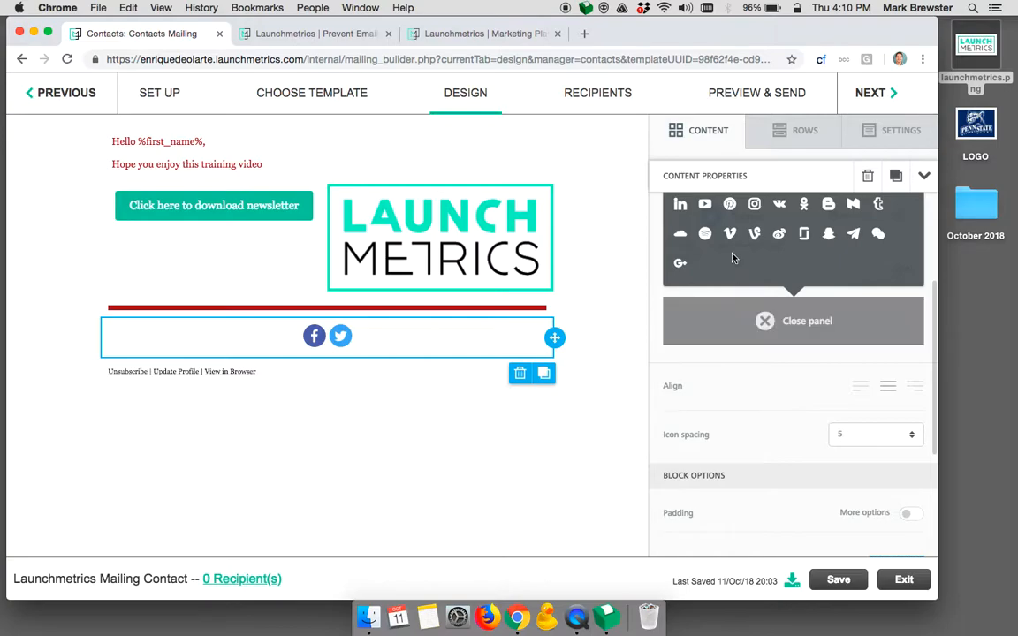
{"action": "scroll", "coordinate": [716, 291], "scroll_direction": "up", "scroll_amount": 3}
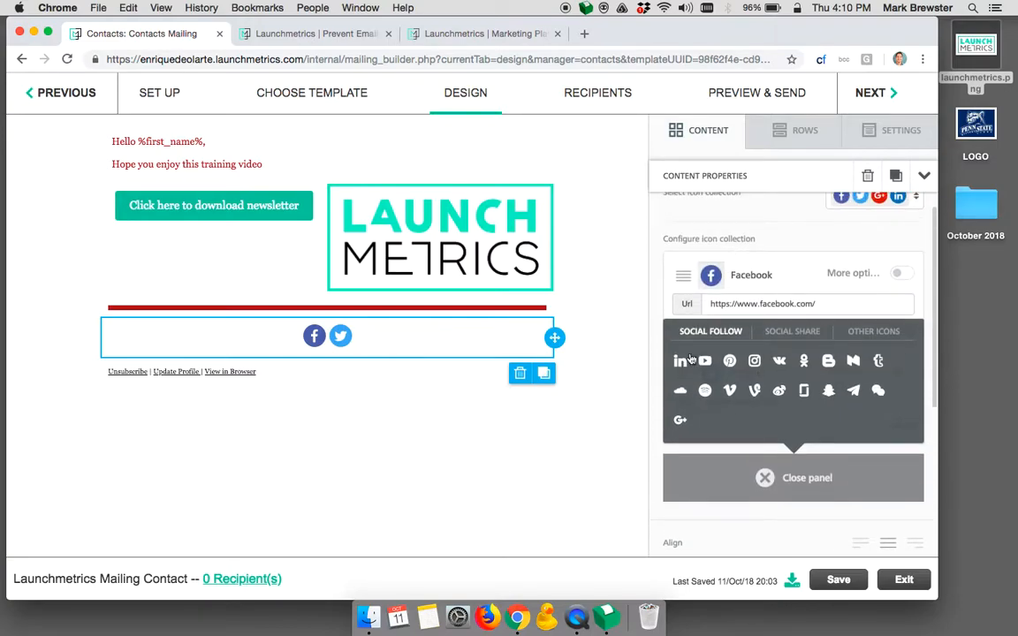
{"action": "left_click", "coordinate": [776, 341]}
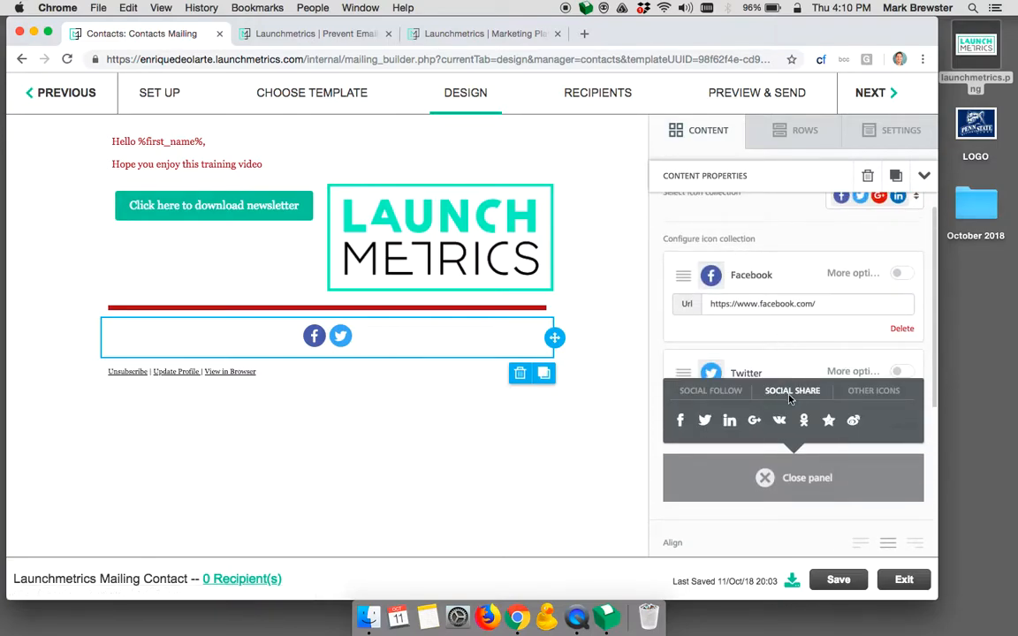
{"action": "left_click", "coordinate": [859, 396]}
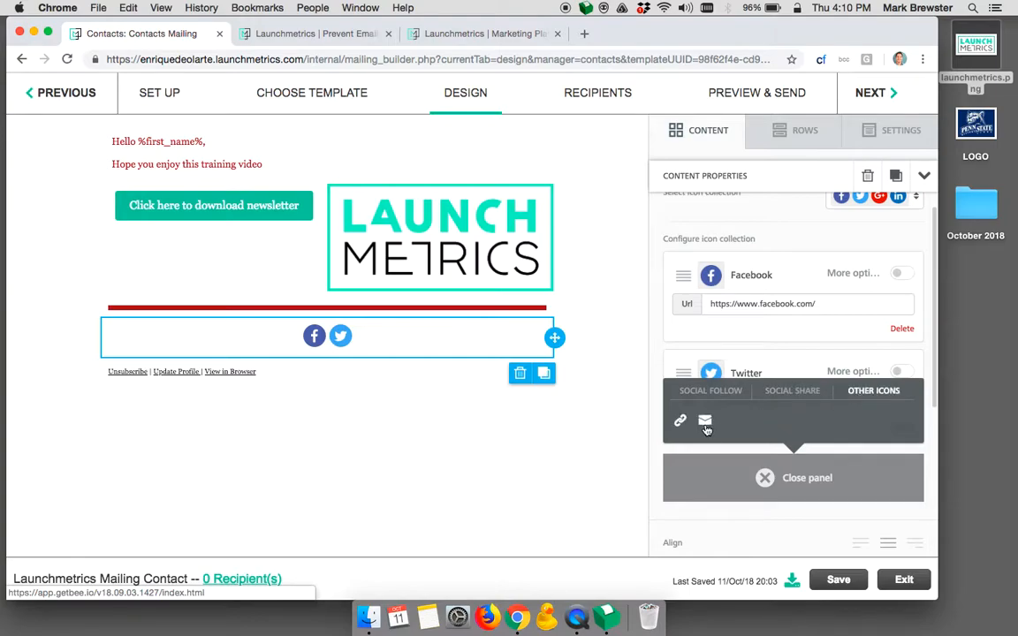
{"action": "left_click", "coordinate": [711, 393]}
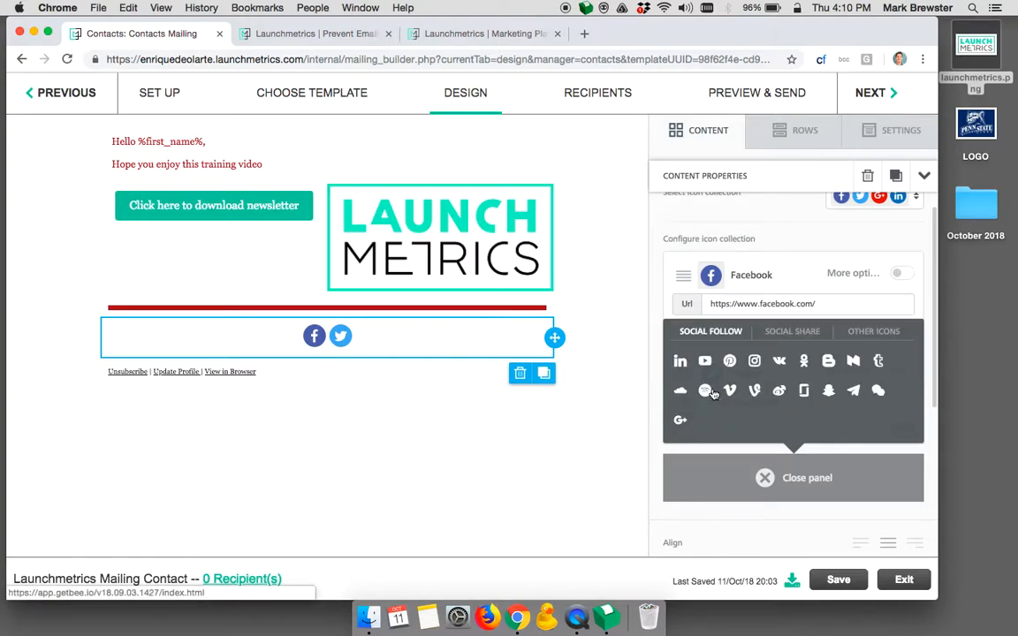
{"action": "left_click", "coordinate": [755, 362]}
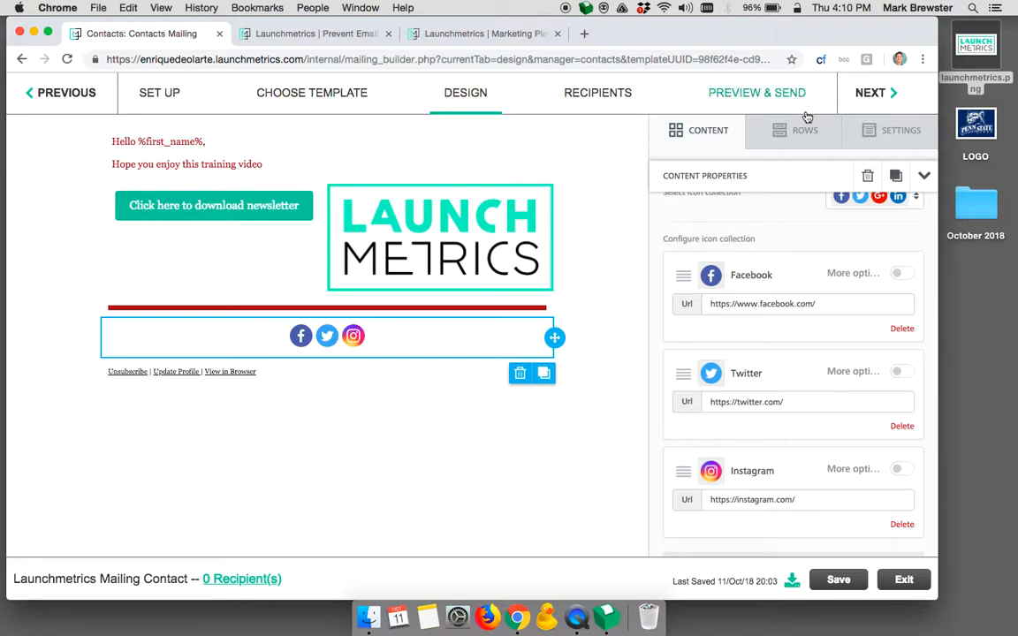
Add an HTML block between the social icons and the unsubscribe footer
{"action": "left_click", "coordinate": [712, 131]}
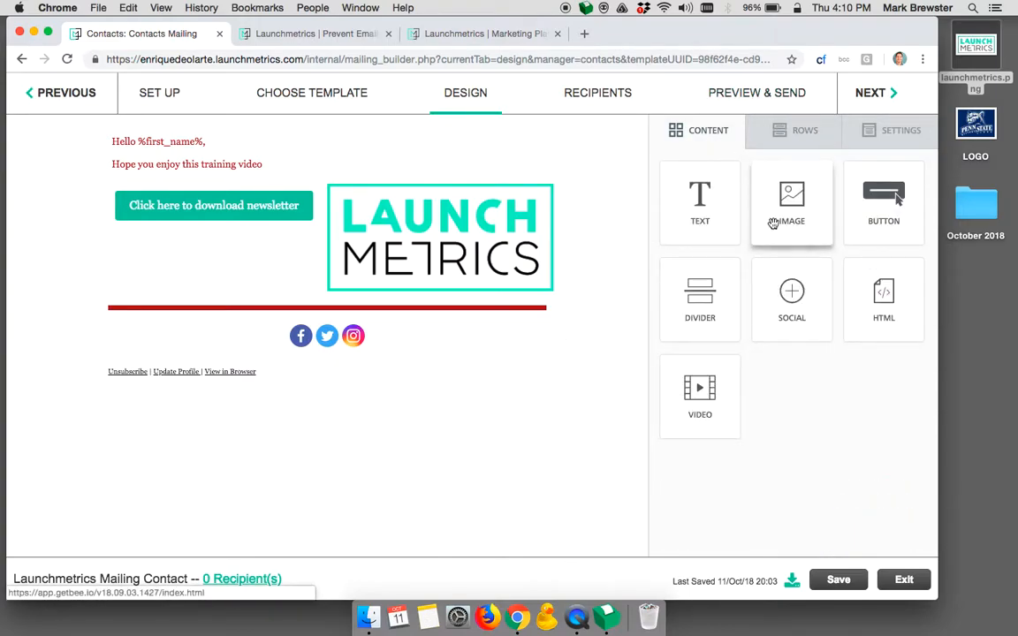
{"action": "left_click_drag", "start_coordinate": [882, 306], "coordinate": [389, 364]}
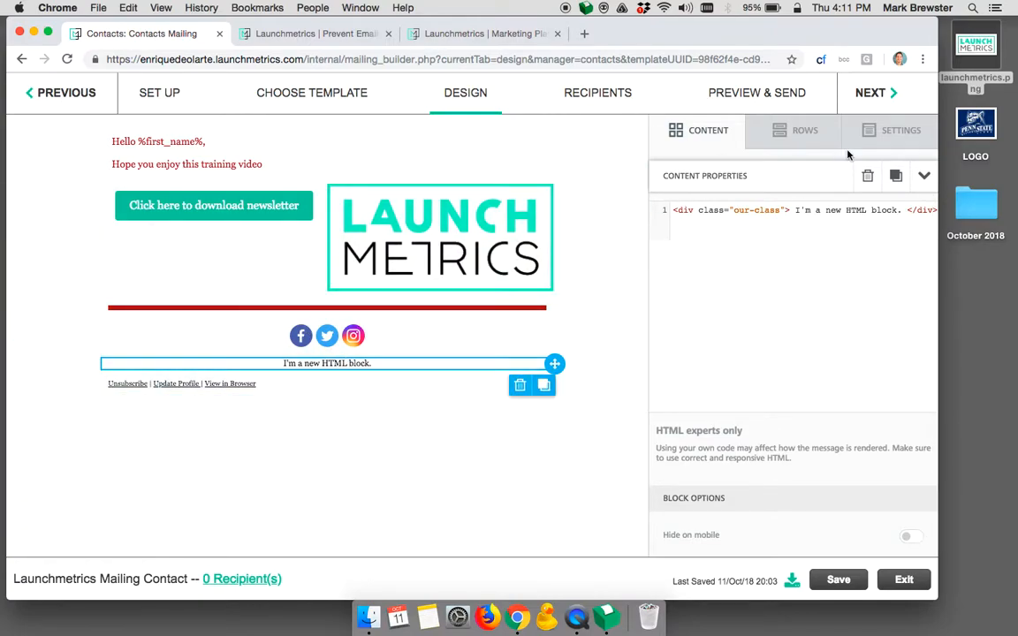
{"action": "left_click", "coordinate": [682, 141]}
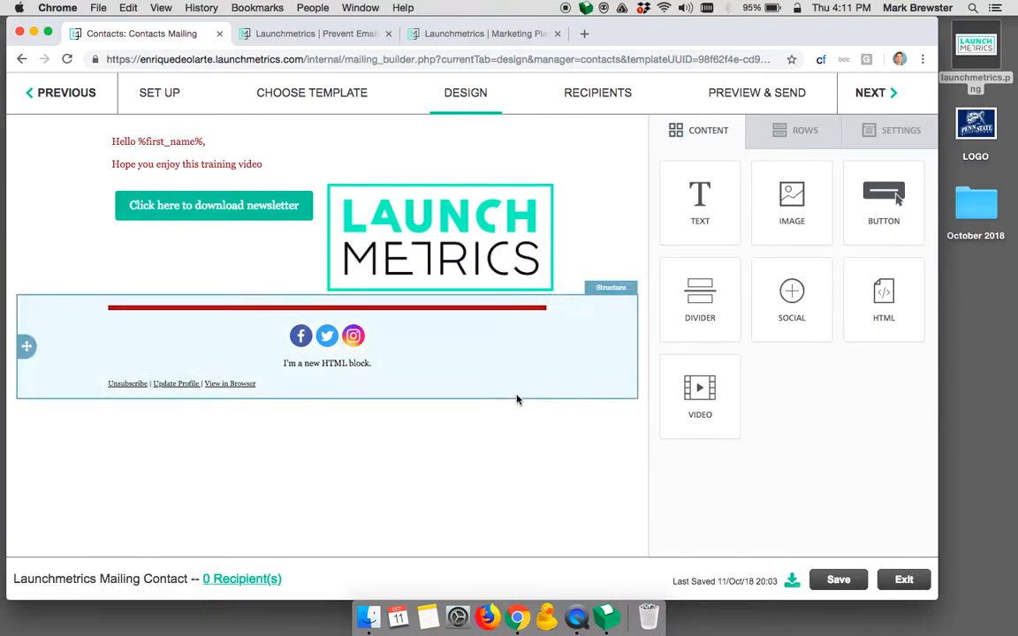
Inspect the properties of the footer text, the button and logo row, the logo image and the divider row
{"action": "left_click", "coordinate": [497, 375]}
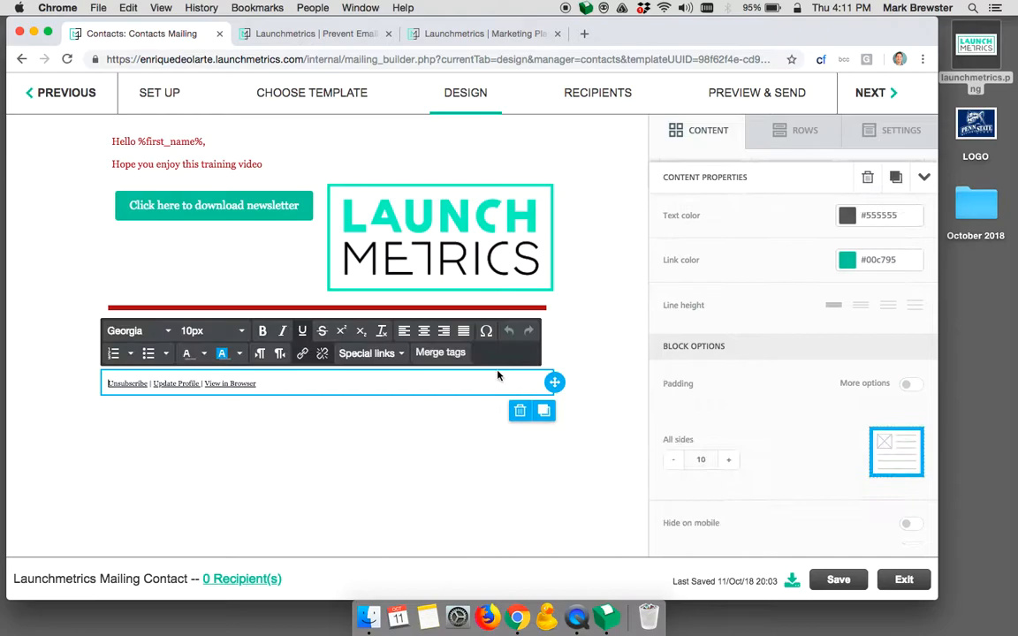
{"action": "left_click", "coordinate": [579, 361]}
{"action": "left_click", "coordinate": [528, 216]}
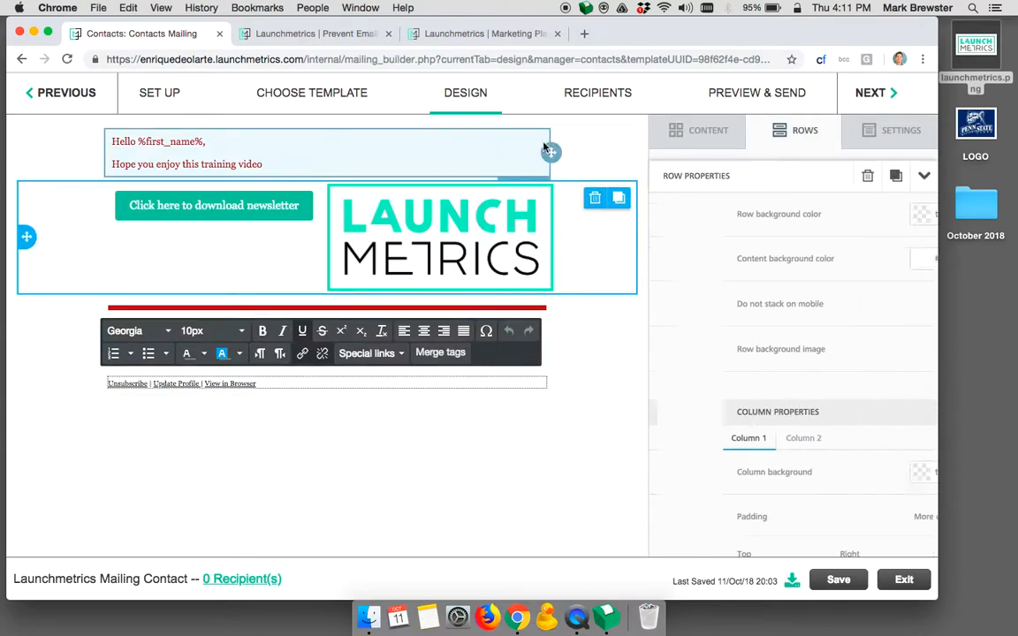
{"action": "left_click", "coordinate": [513, 222]}
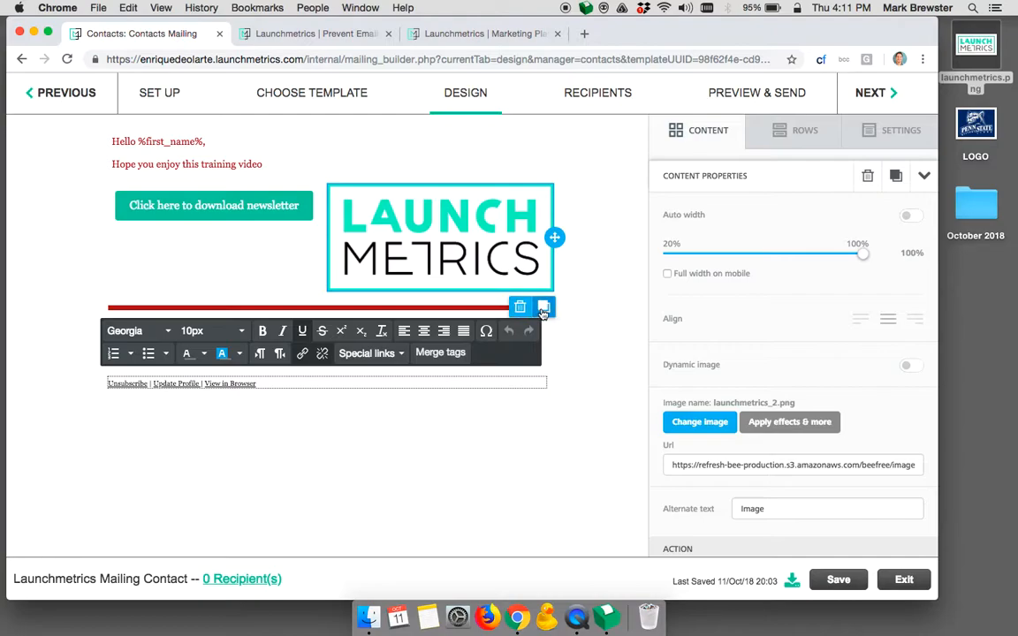
{"action": "left_click", "coordinate": [581, 334]}
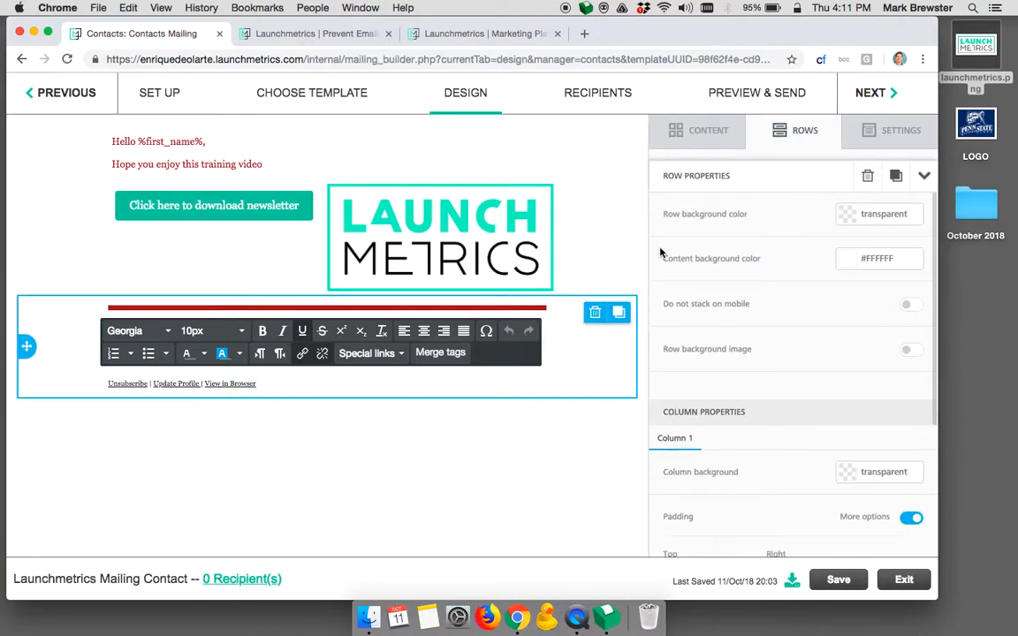
{"action": "left_click", "coordinate": [721, 134]}
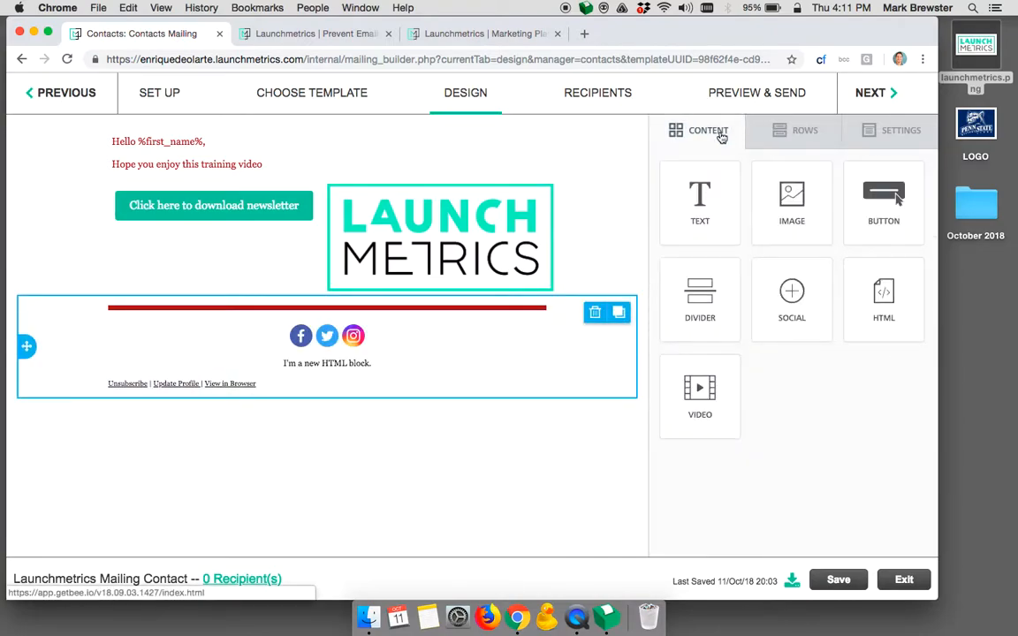
Delete the HTML block between the social icons and the unsubscribe footer
{"action": "left_click", "coordinate": [386, 363]}
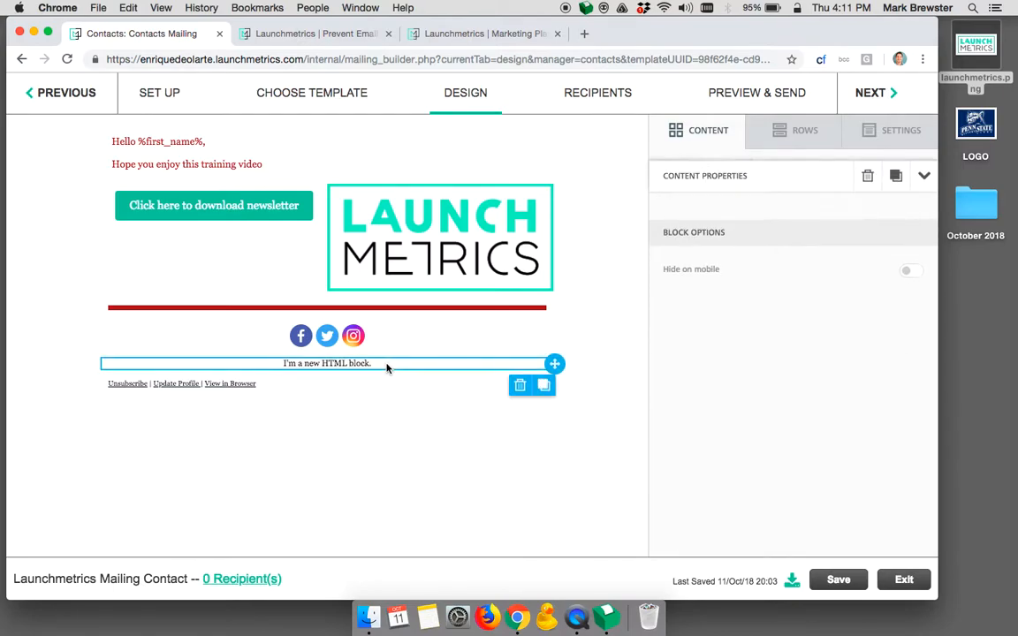
{"action": "left_click", "coordinate": [520, 387]}
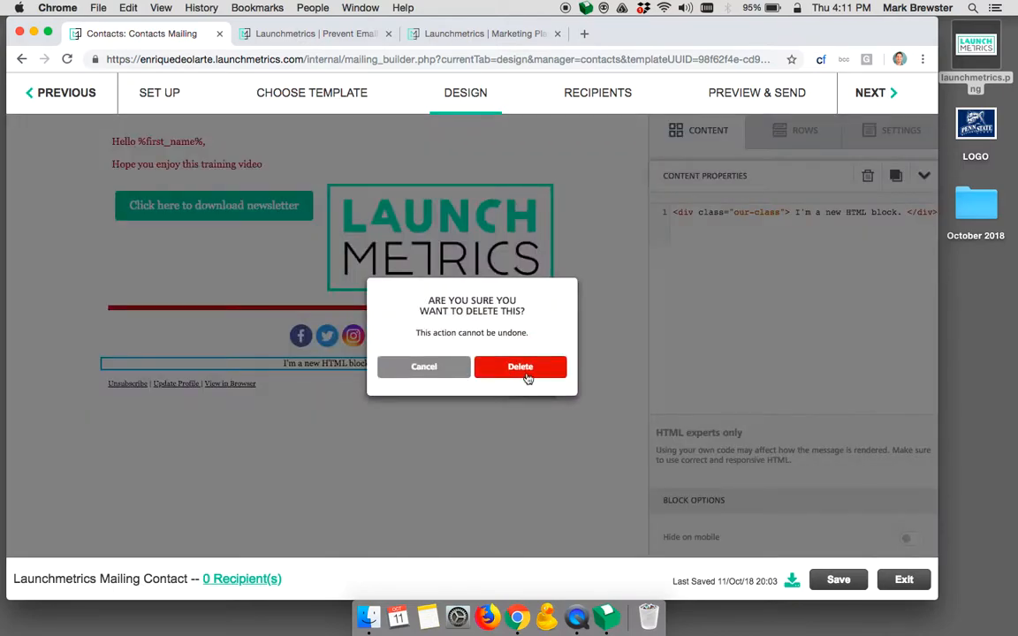
{"action": "left_click", "coordinate": [528, 372]}
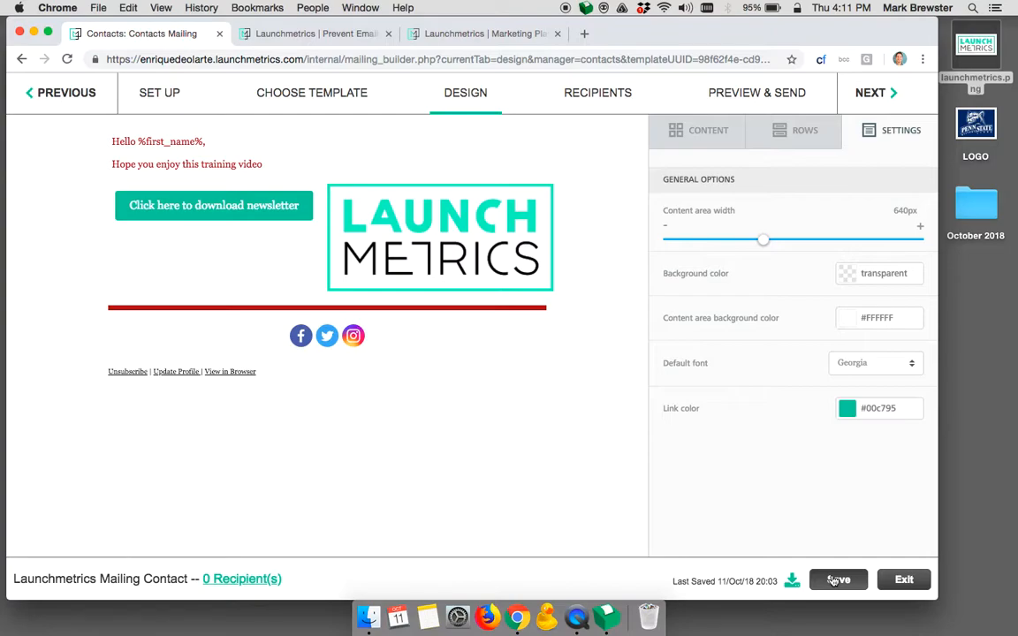
Save the recipients' email address settings with Primary Email as the contact address and sending limited to the first available address
{"action": "left_click", "coordinate": [609, 105]}
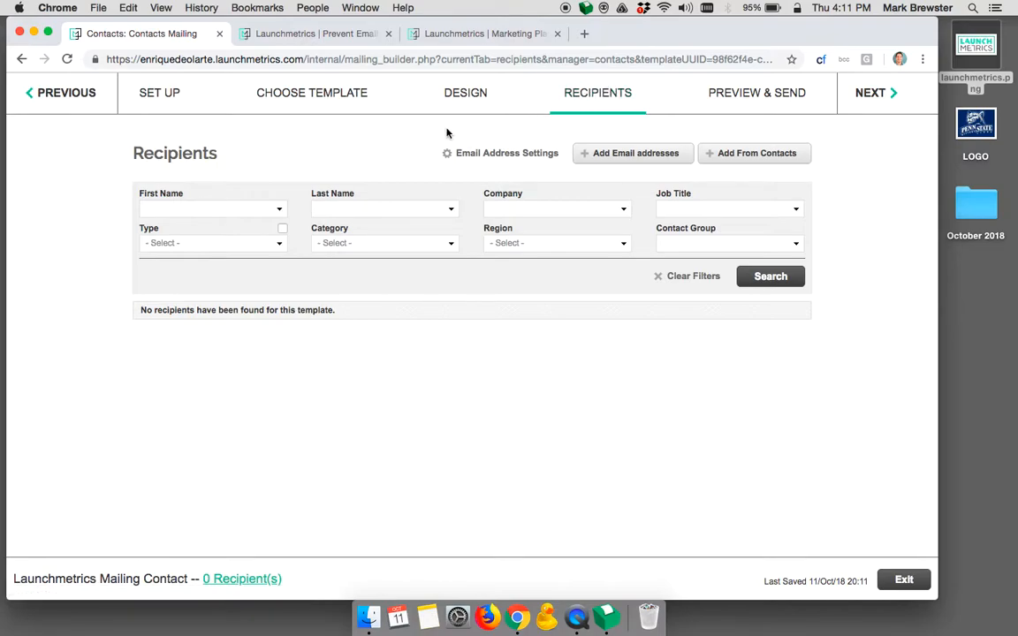
{"action": "left_click", "coordinate": [513, 159]}
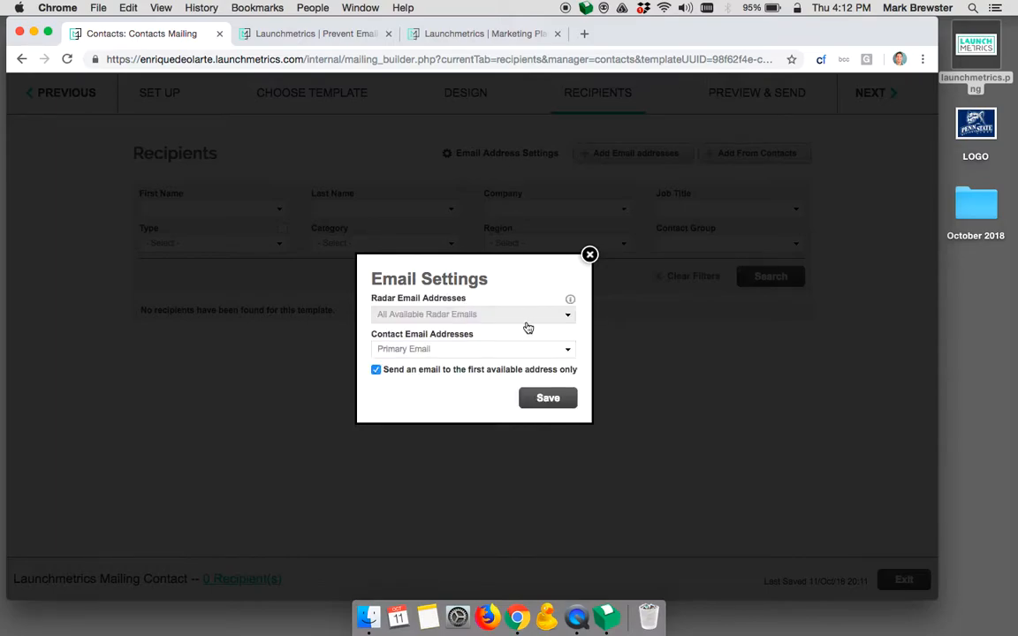
{"action": "left_click", "coordinate": [545, 350]}
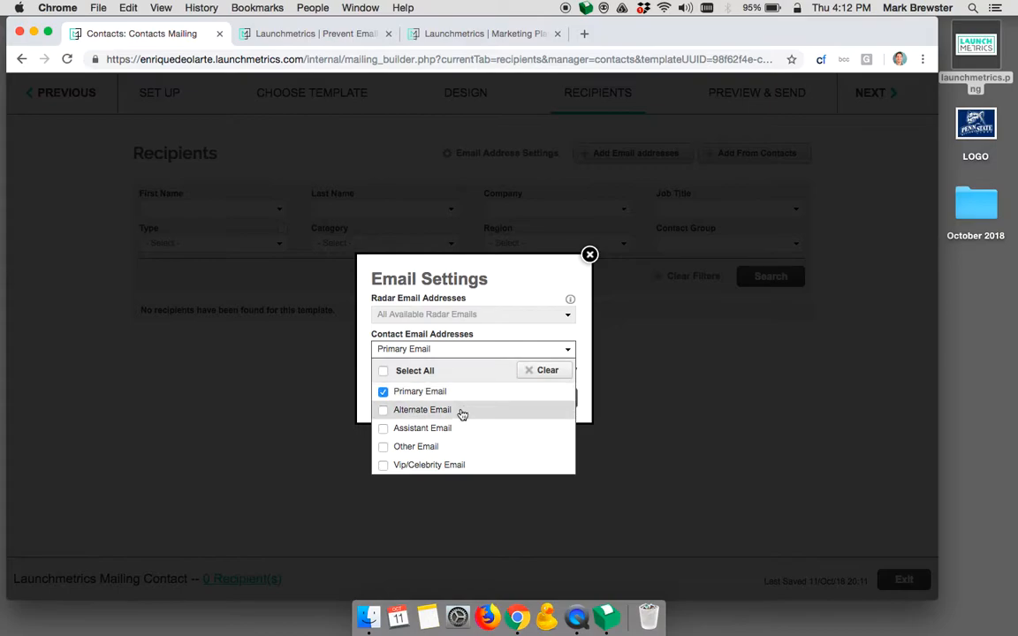
{"action": "left_click", "coordinate": [383, 414]}
{"action": "left_click", "coordinate": [383, 430]}
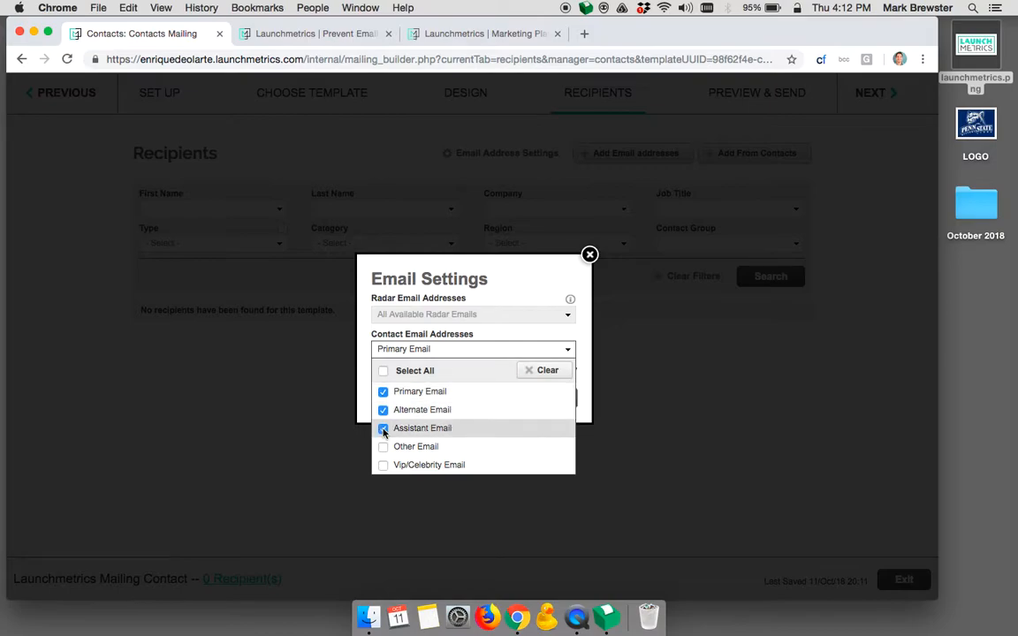
{"action": "left_click", "coordinate": [384, 410]}
{"action": "left_click", "coordinate": [527, 309]}
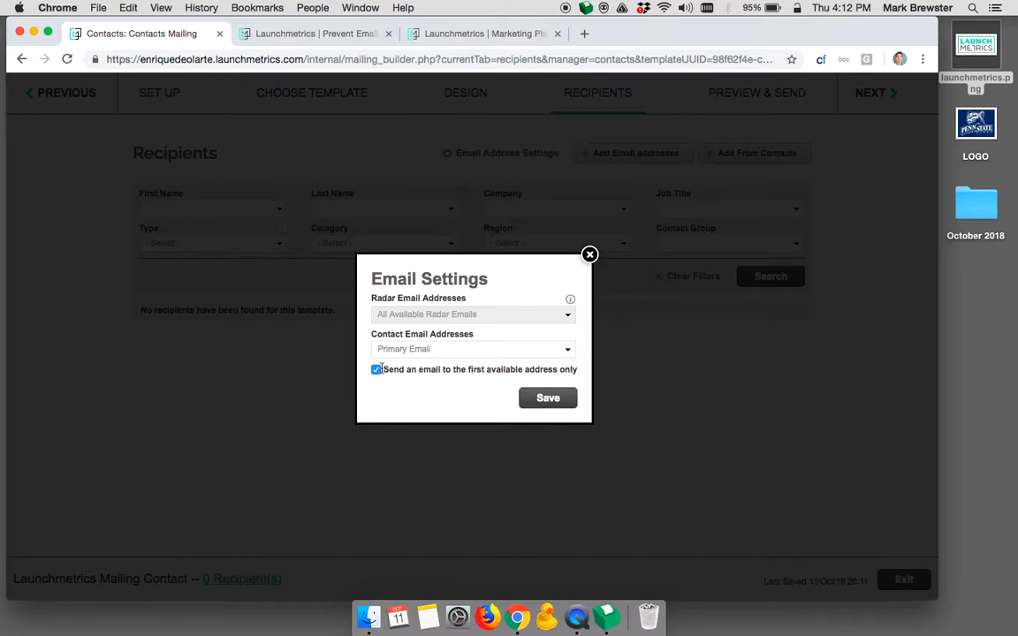
{"action": "left_click", "coordinate": [547, 398]}
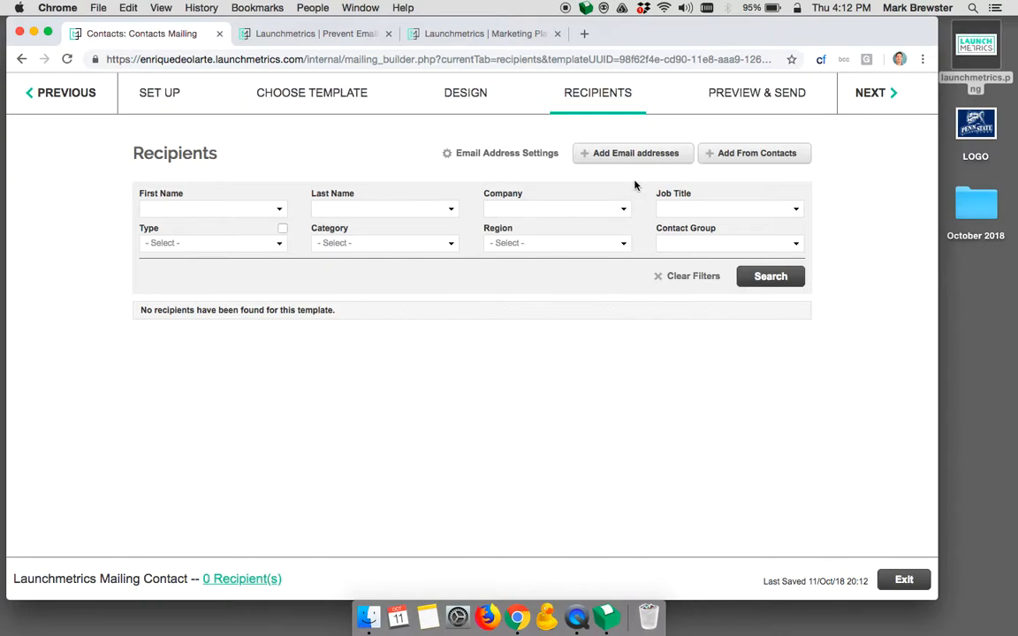
View the form for adding recipient email addresses manually and close it without entering any
{"action": "left_click", "coordinate": [639, 158]}
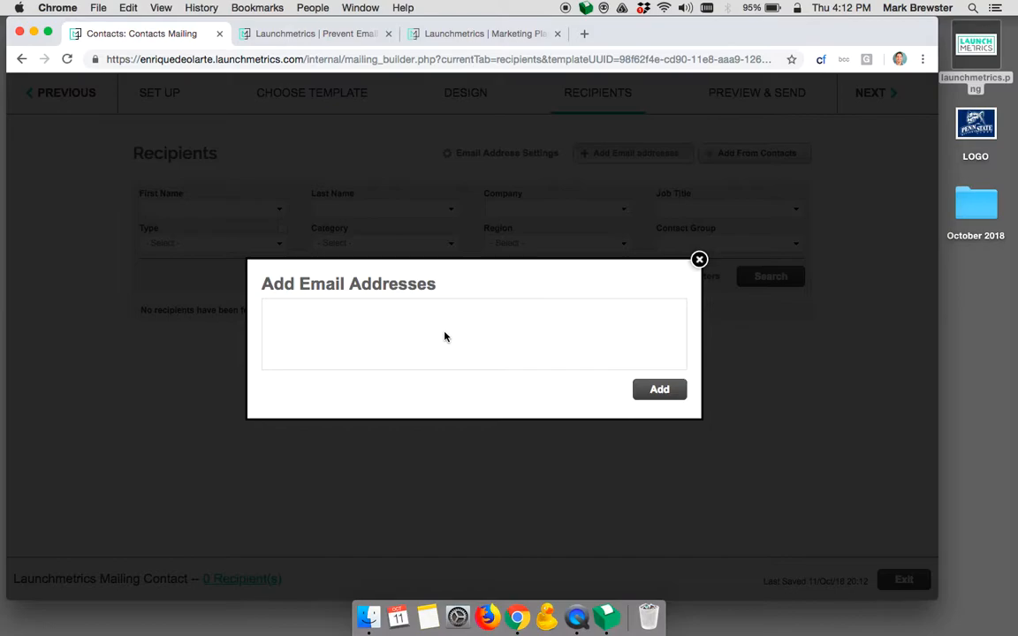
{"action": "left_click", "coordinate": [699, 260]}
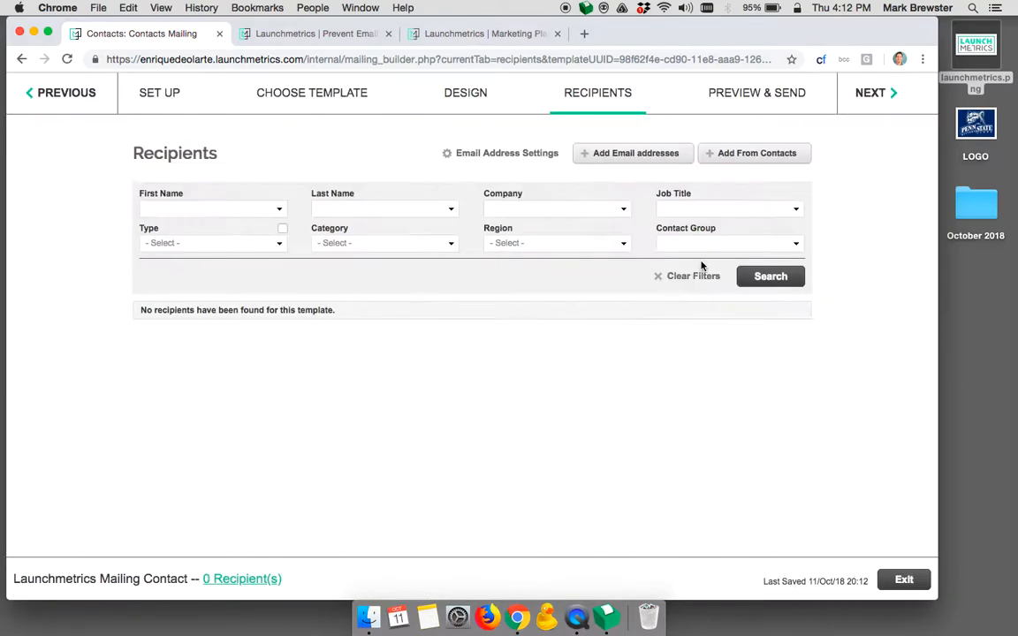
Add the contacts with ID 1 and ID 4 from the contacts database as recipients
{"action": "left_click", "coordinate": [769, 159]}
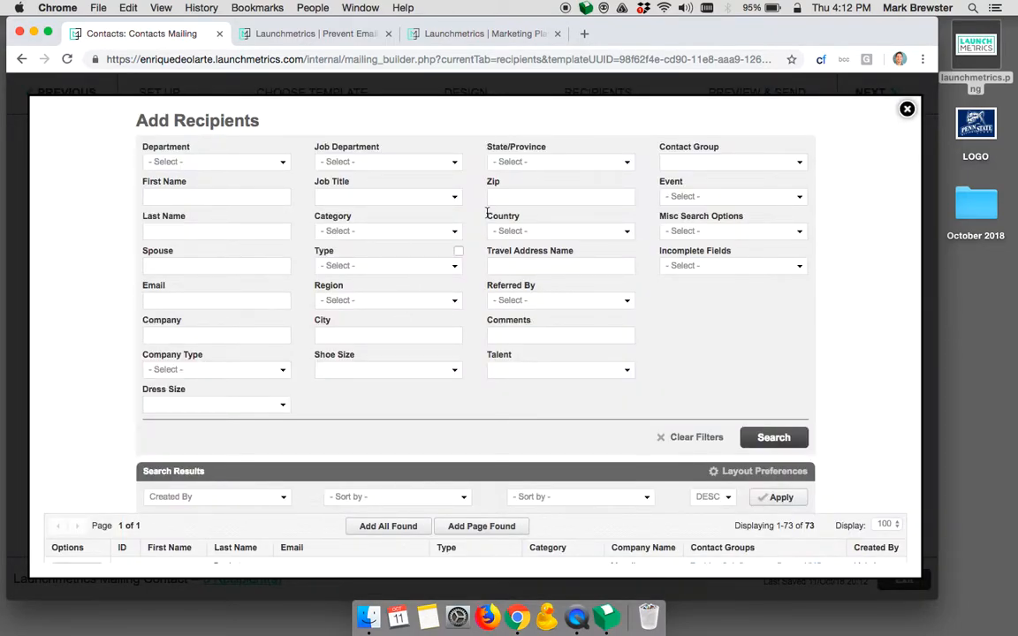
{"action": "left_click", "coordinate": [768, 162]}
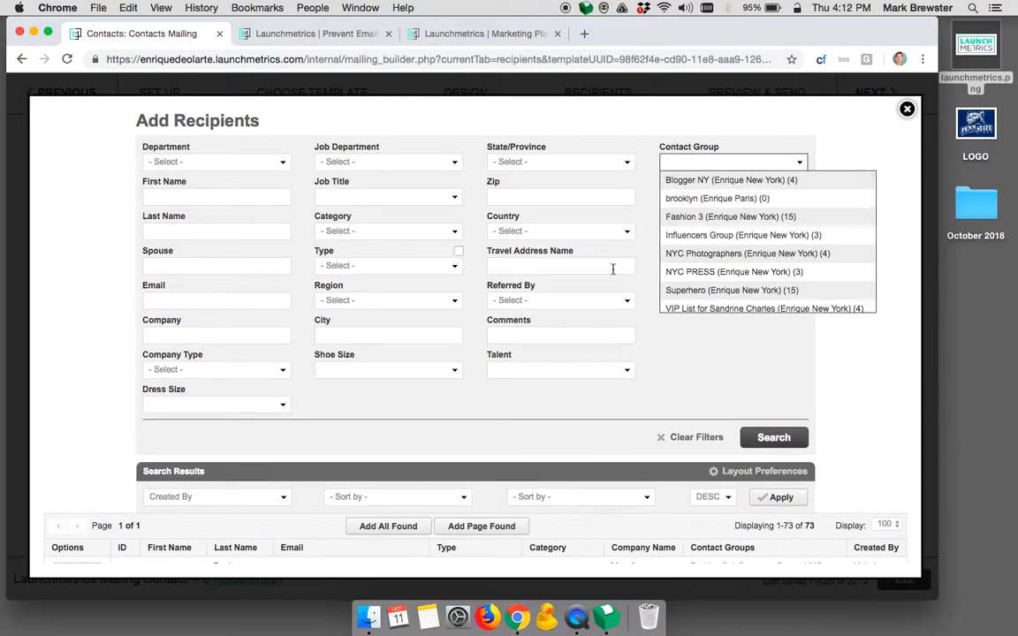
{"action": "left_click", "coordinate": [117, 221]}
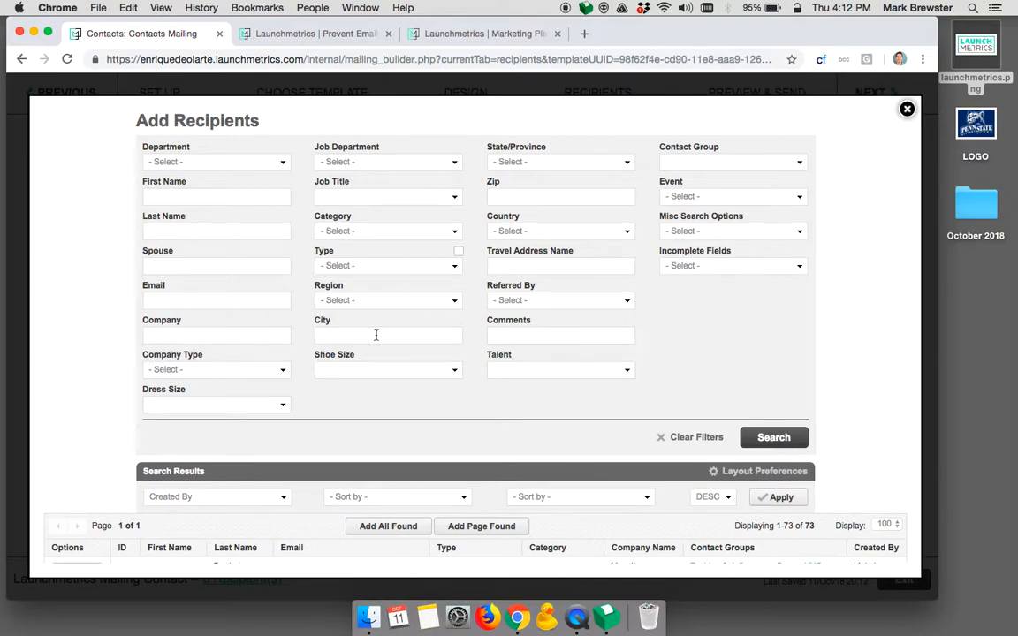
{"action": "scroll", "coordinate": [375, 335], "scroll_direction": "down", "scroll_amount": 2}
{"action": "scroll", "coordinate": [375, 335], "scroll_direction": "down", "scroll_amount": 5}
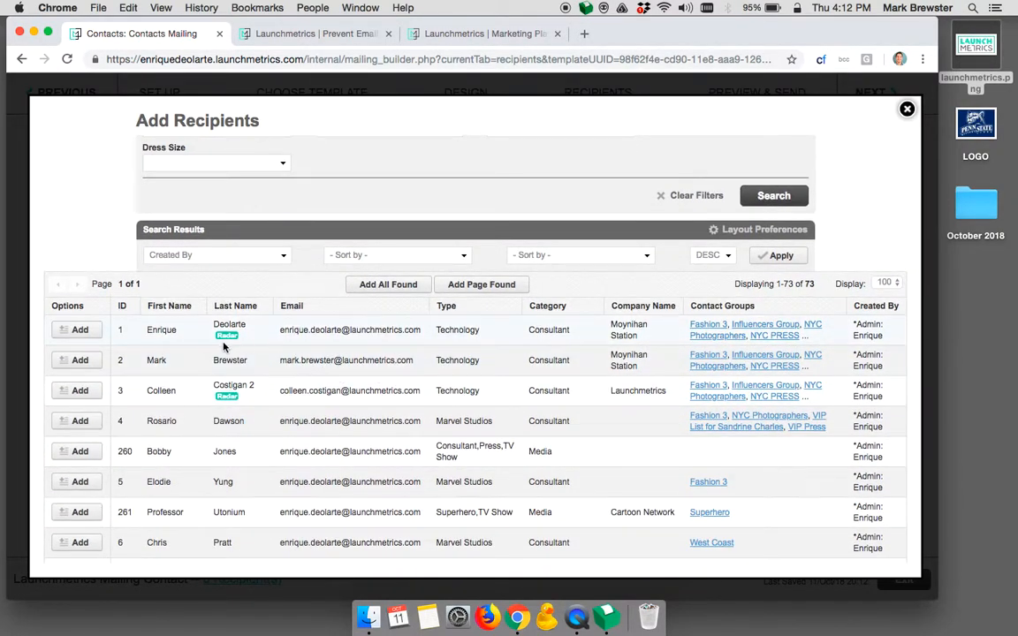
{"action": "left_click", "coordinate": [81, 333]}
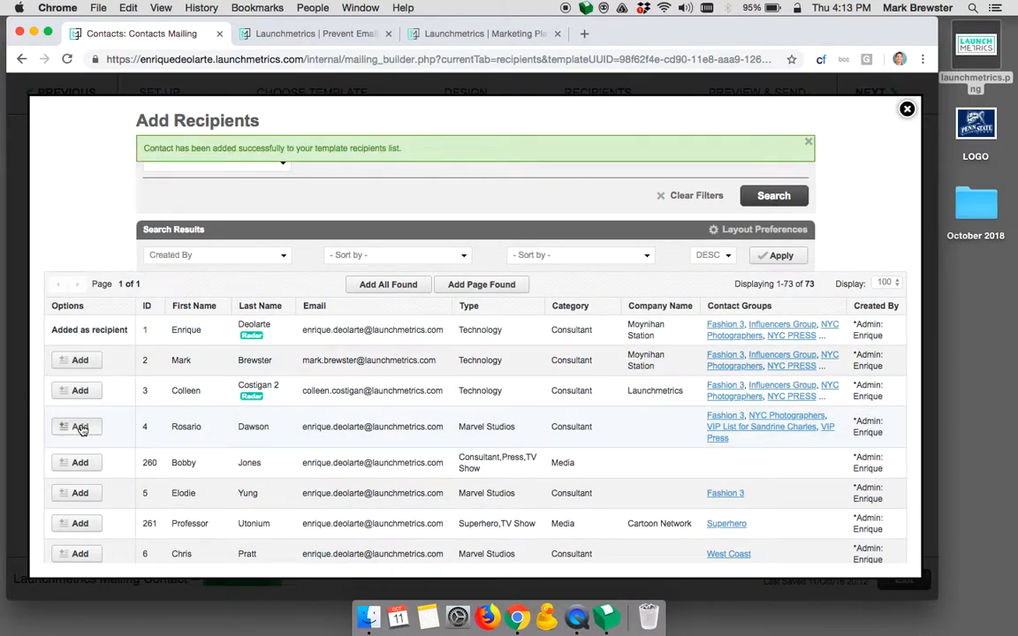
{"action": "left_click", "coordinate": [405, 288]}
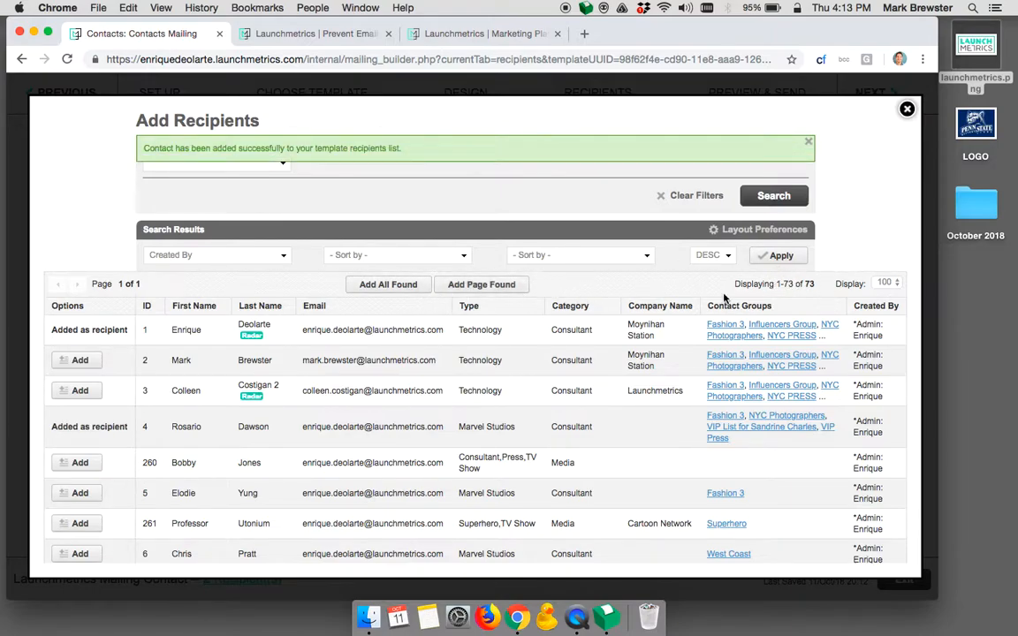
Display 10 contacts per page and add the contacts with ID 260 and ID 5 as recipients
{"action": "left_click", "coordinate": [889, 284]}
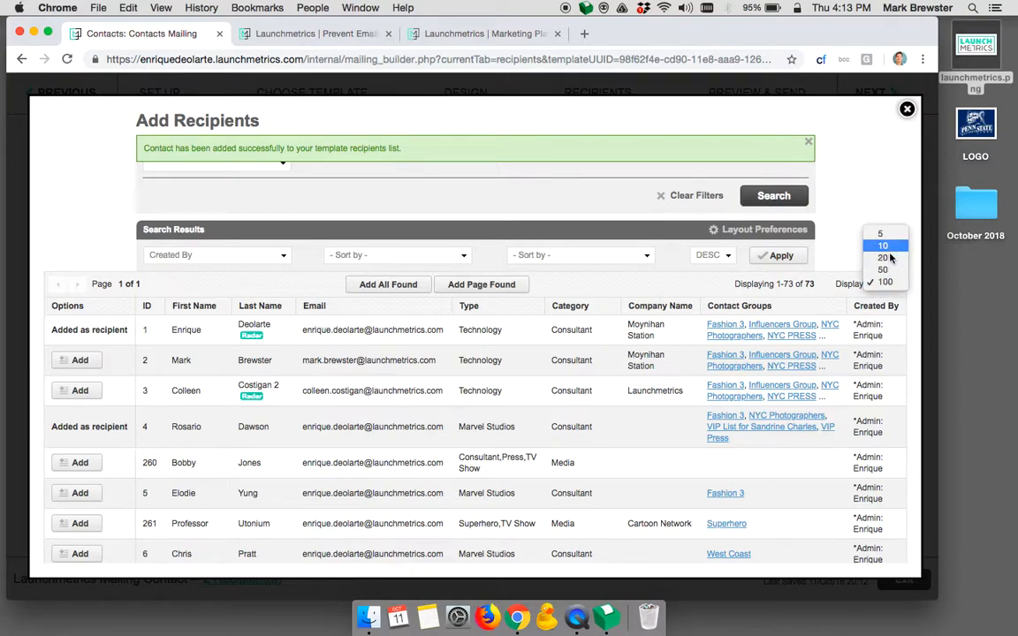
{"action": "left_click", "coordinate": [883, 246]}
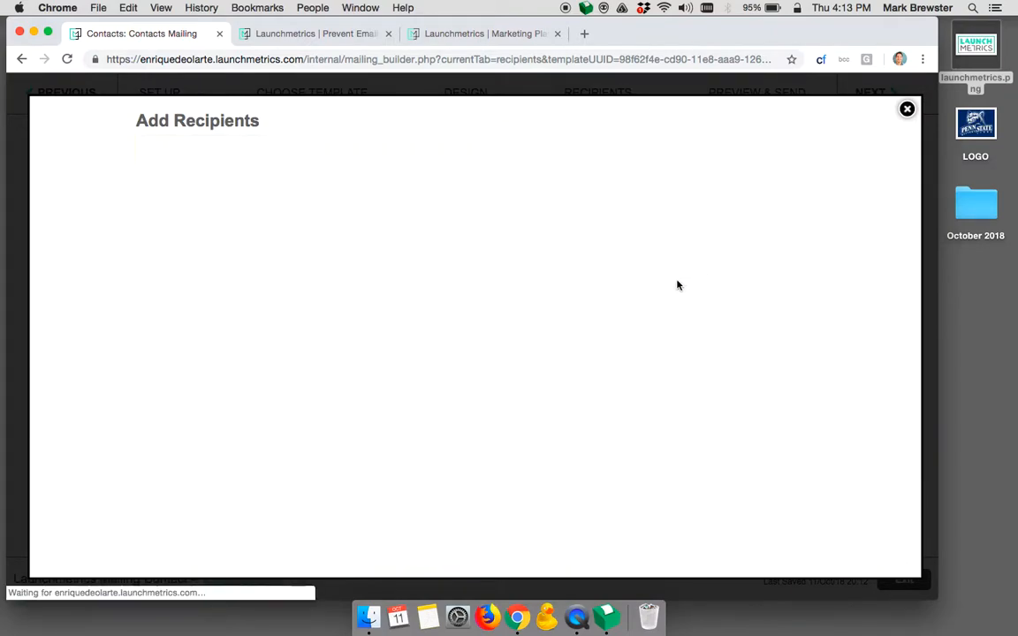
{"action": "scroll", "coordinate": [579, 352], "scroll_direction": "down", "scroll_amount": 3}
{"action": "left_click", "coordinate": [77, 400]}
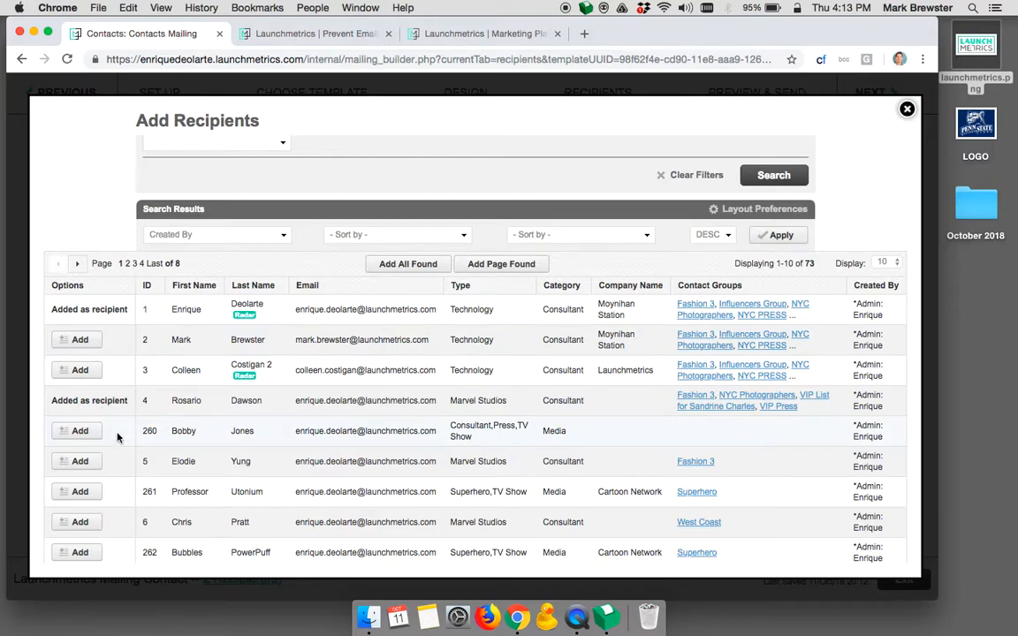
{"action": "left_click", "coordinate": [88, 431]}
{"action": "left_click", "coordinate": [79, 461]}
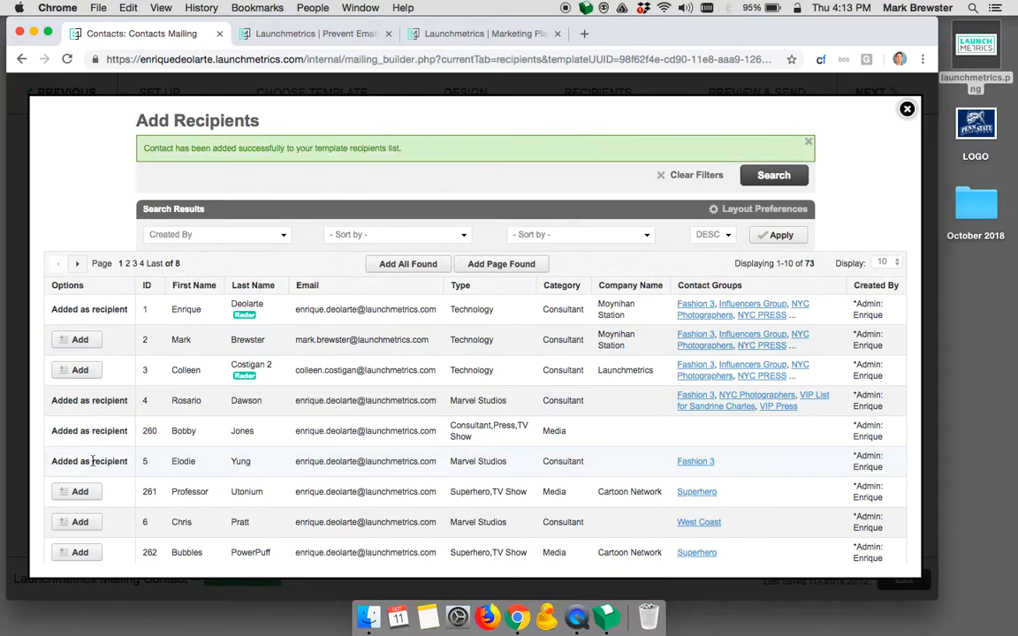
{"action": "left_click", "coordinate": [907, 109]}
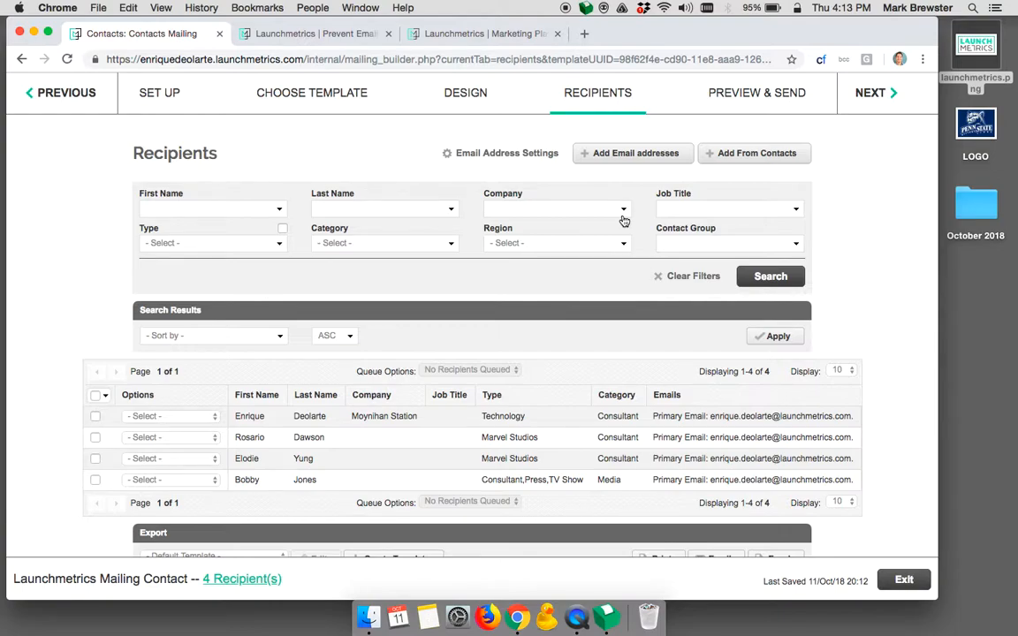
Preview the mailing personalized for the last recipient in the preview list
{"action": "left_click", "coordinate": [761, 103]}
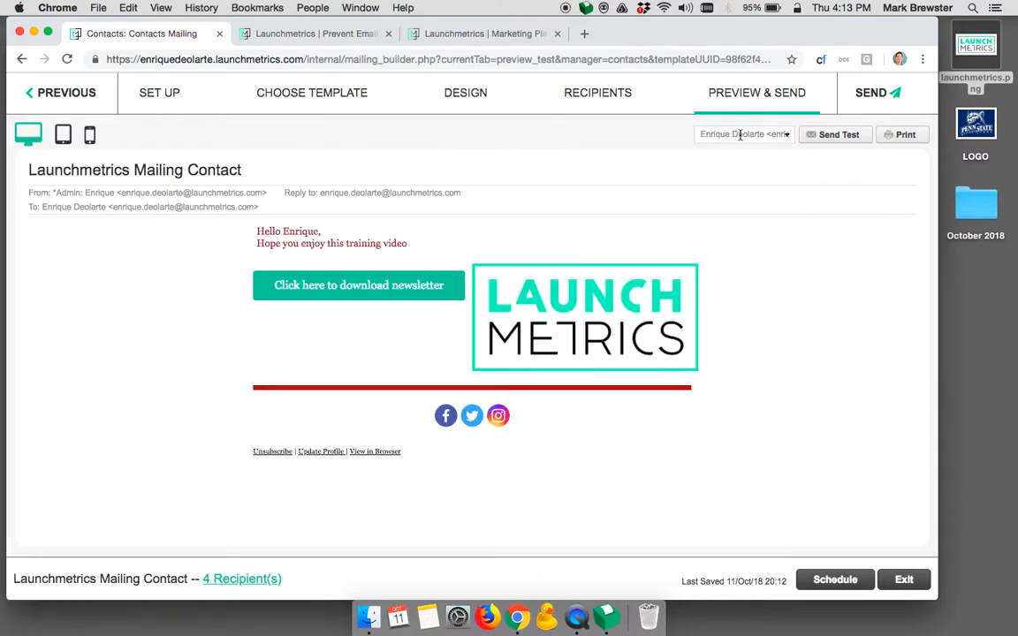
{"action": "left_click", "coordinate": [778, 135]}
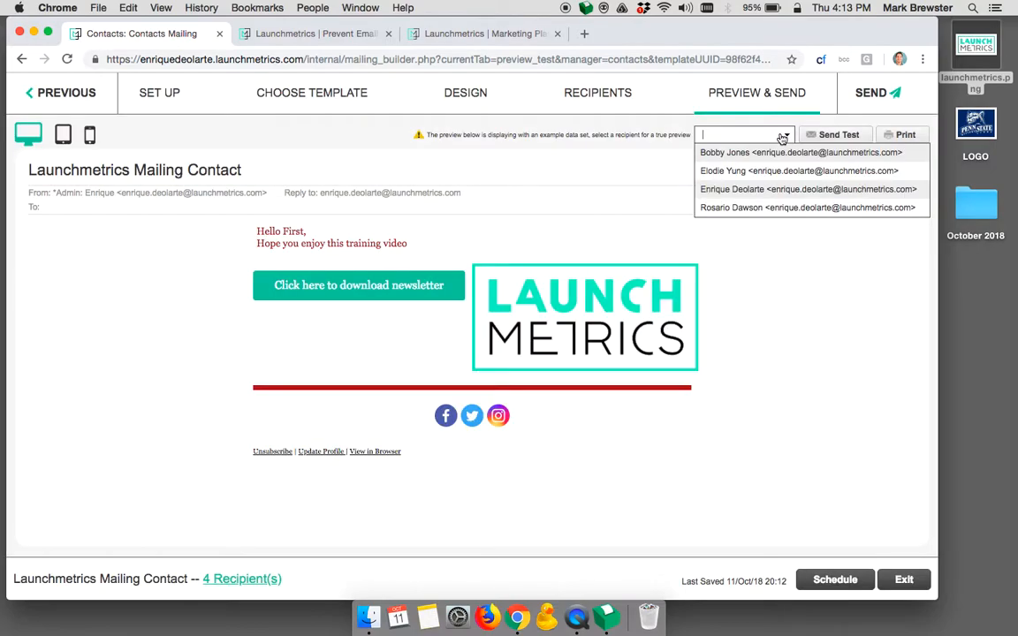
{"action": "left_click", "coordinate": [789, 206]}
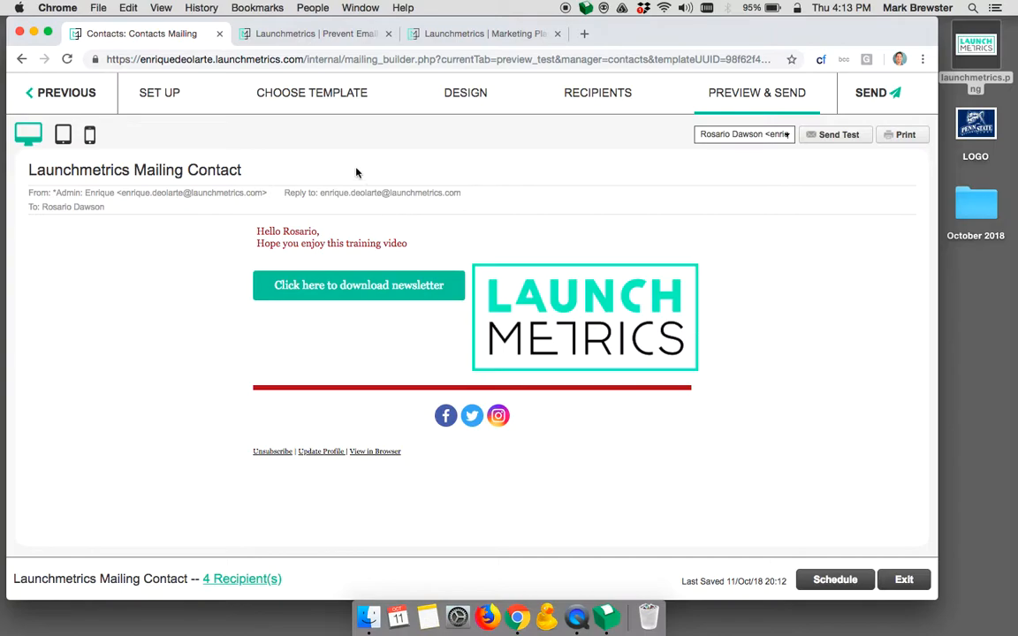
Review the mailing in the tablet and phone previews, and view the Send Test Email form without sending
{"action": "left_click", "coordinate": [63, 137]}
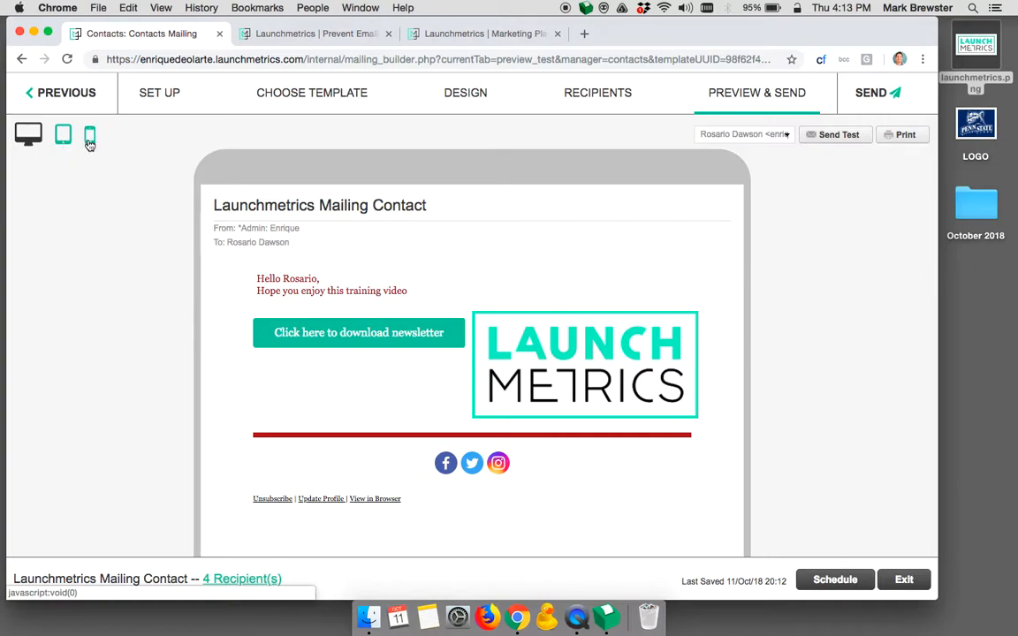
{"action": "left_click", "coordinate": [89, 135]}
{"action": "scroll", "coordinate": [513, 303], "scroll_direction": "down", "scroll_amount": 2}
{"action": "scroll", "coordinate": [512, 304], "scroll_direction": "down", "scroll_amount": 2}
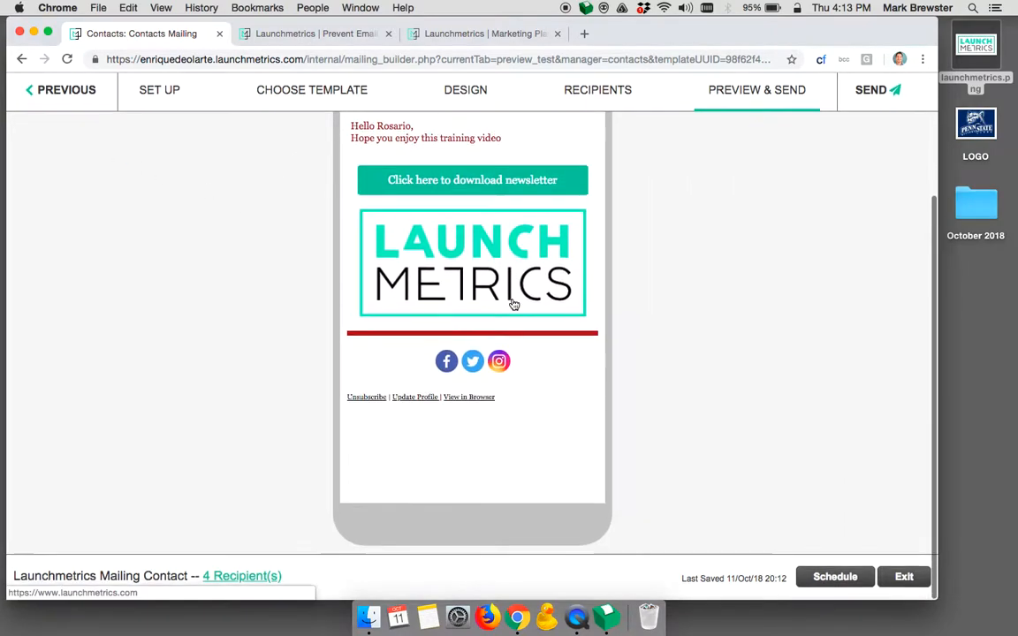
{"action": "scroll", "coordinate": [512, 303], "scroll_direction": "up", "scroll_amount": 4}
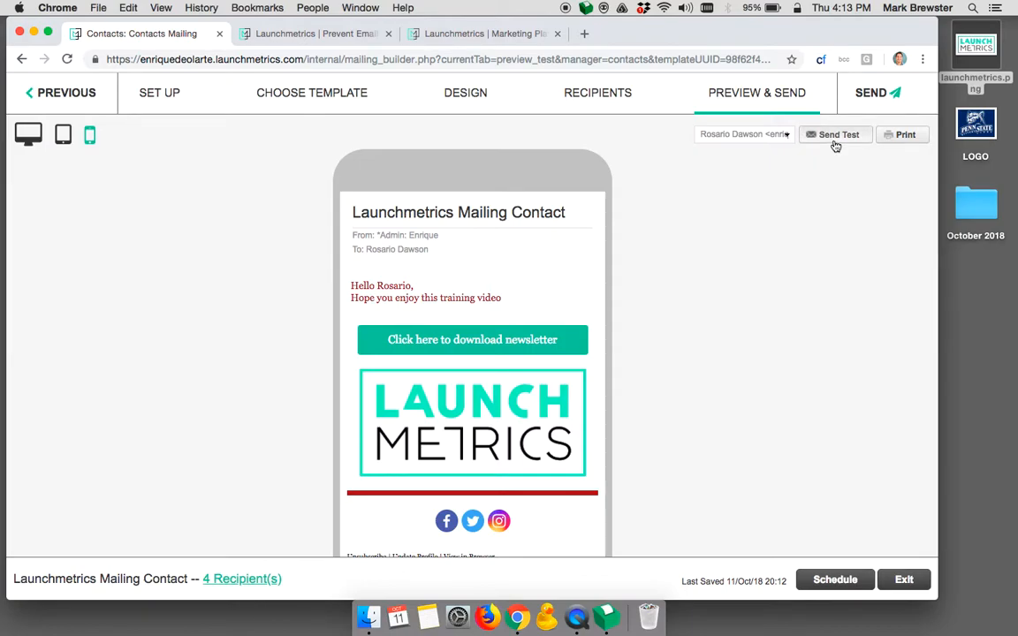
{"action": "left_click", "coordinate": [835, 137]}
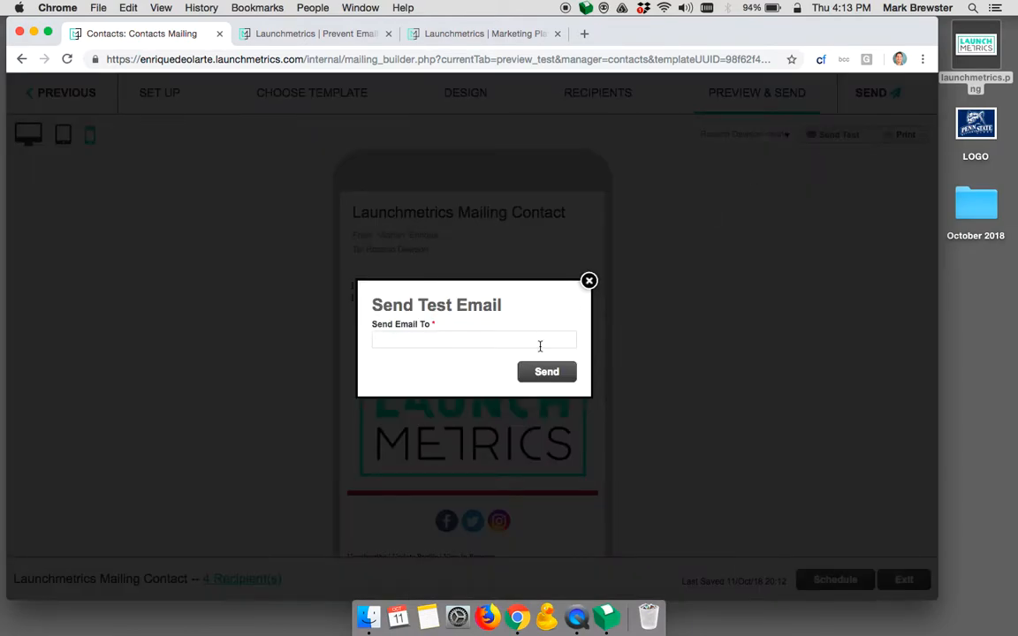
{"action": "left_click", "coordinate": [589, 281]}
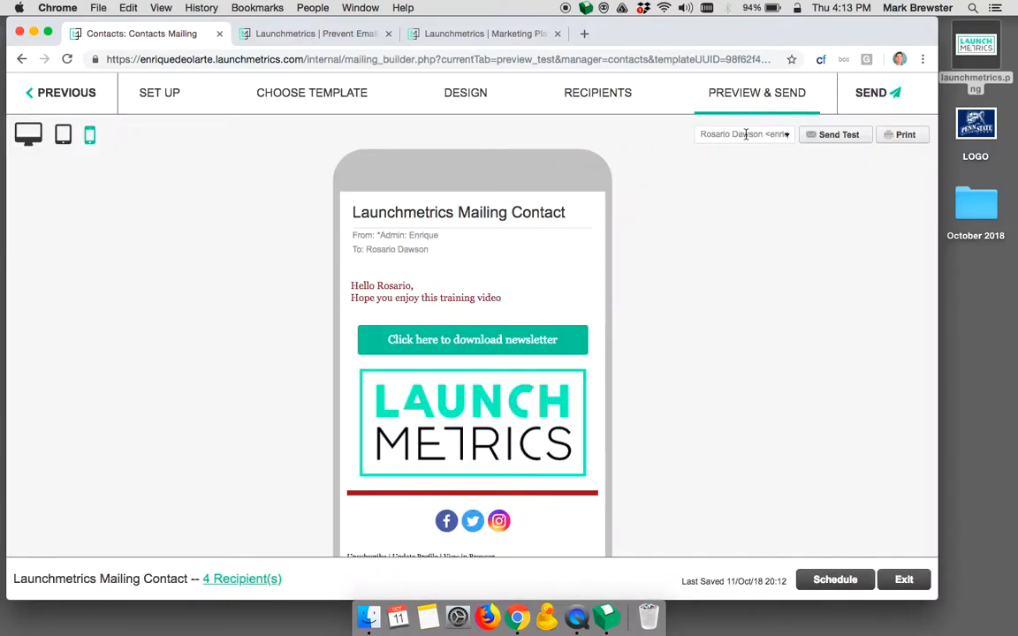
Test the links of the newsletter download button and the Launchmetrics logo in the phone preview, returning to the mailing
{"action": "scroll", "coordinate": [481, 349], "scroll_direction": "down", "scroll_amount": 3}
{"action": "scroll", "coordinate": [432, 309], "scroll_direction": "up", "scroll_amount": 3}
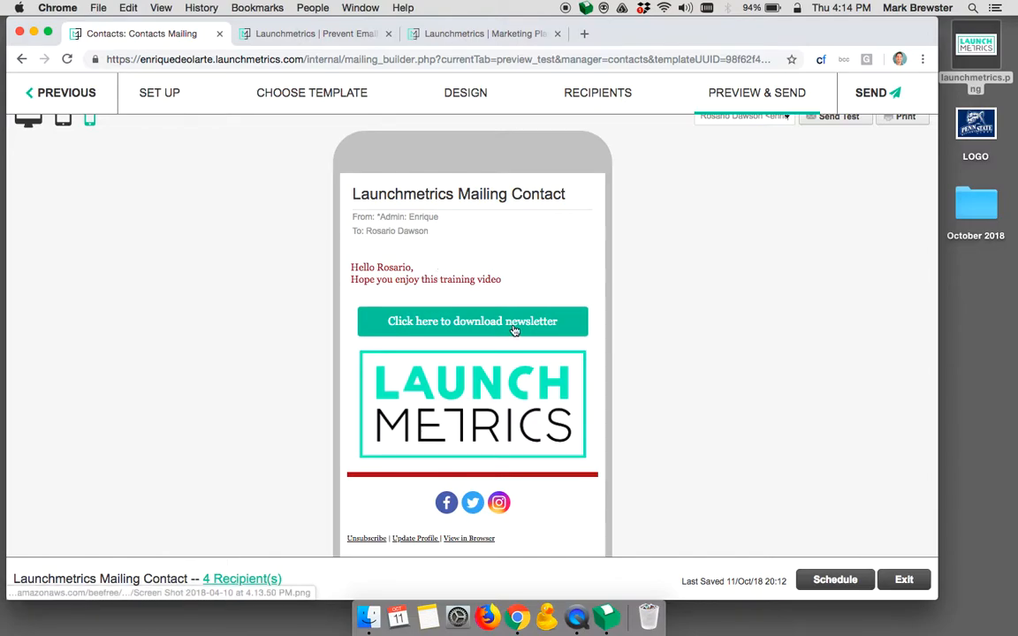
{"action": "left_click", "coordinate": [501, 324]}
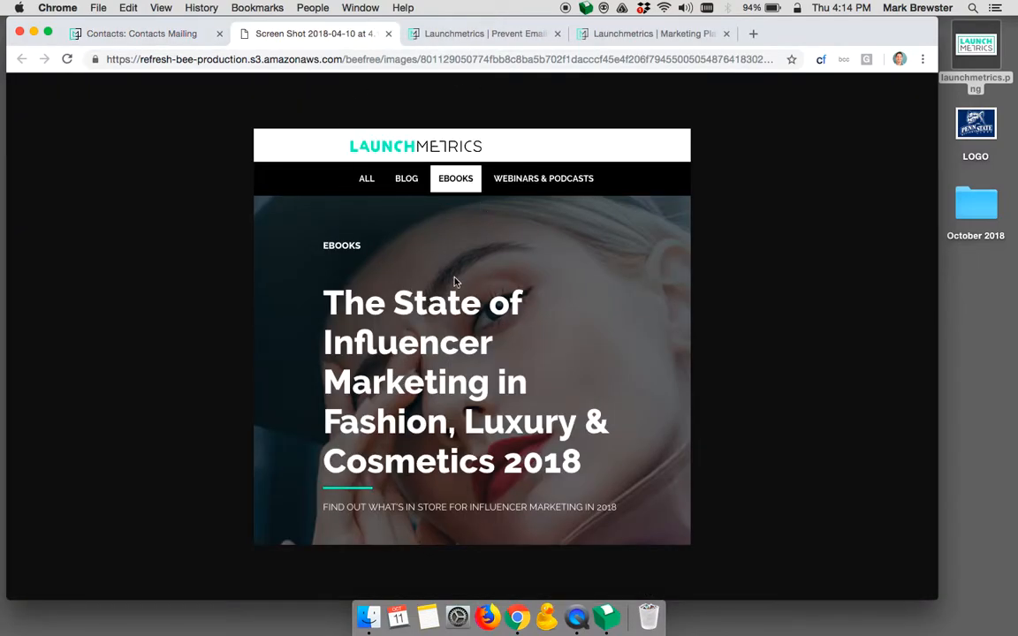
{"action": "left_click", "coordinate": [154, 39]}
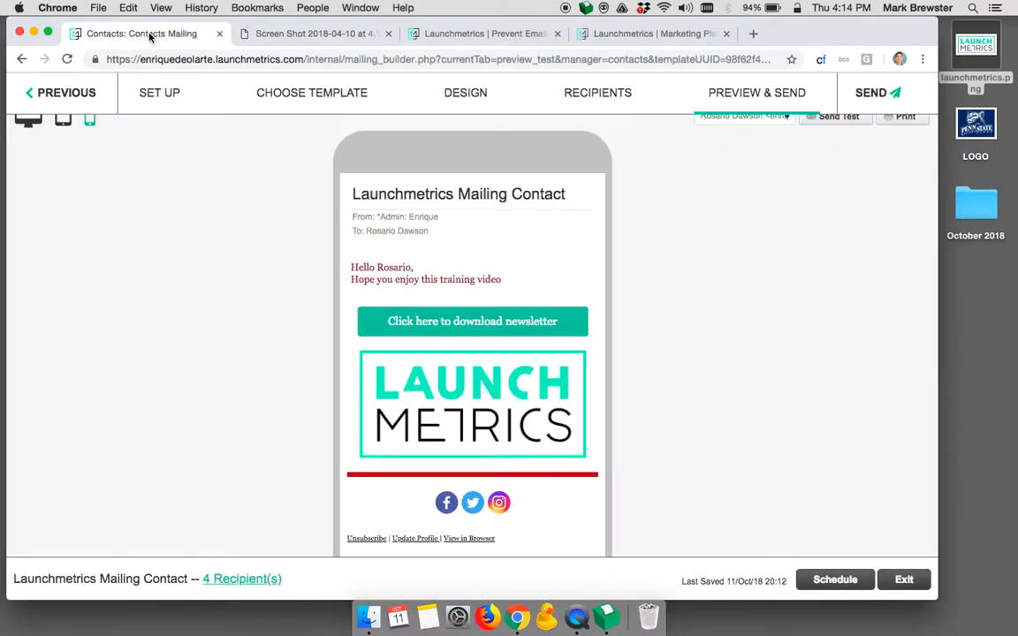
{"action": "left_click", "coordinate": [470, 418]}
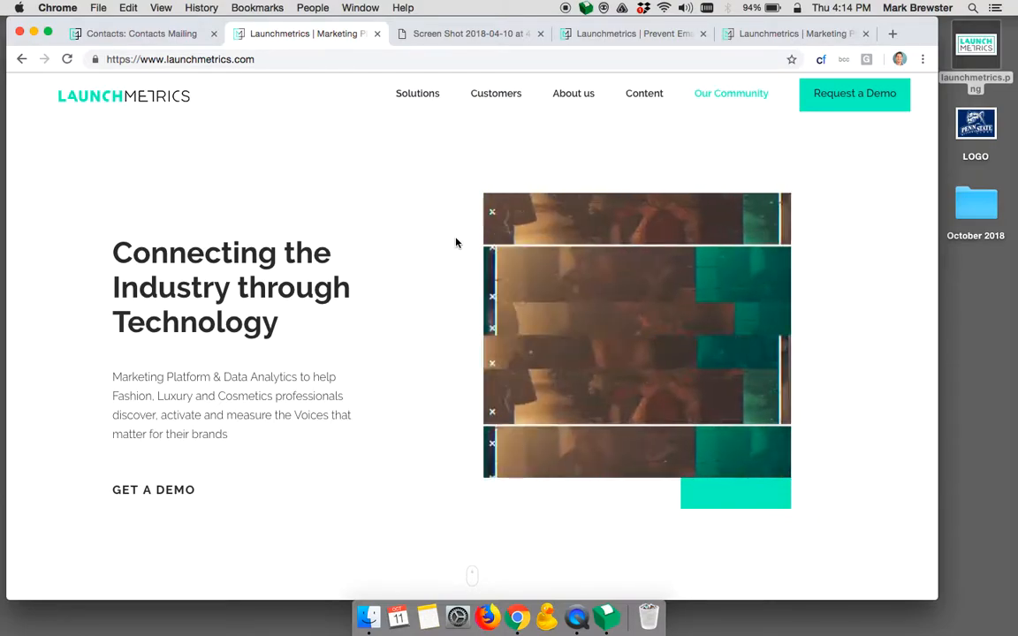
{"action": "left_click", "coordinate": [152, 33]}
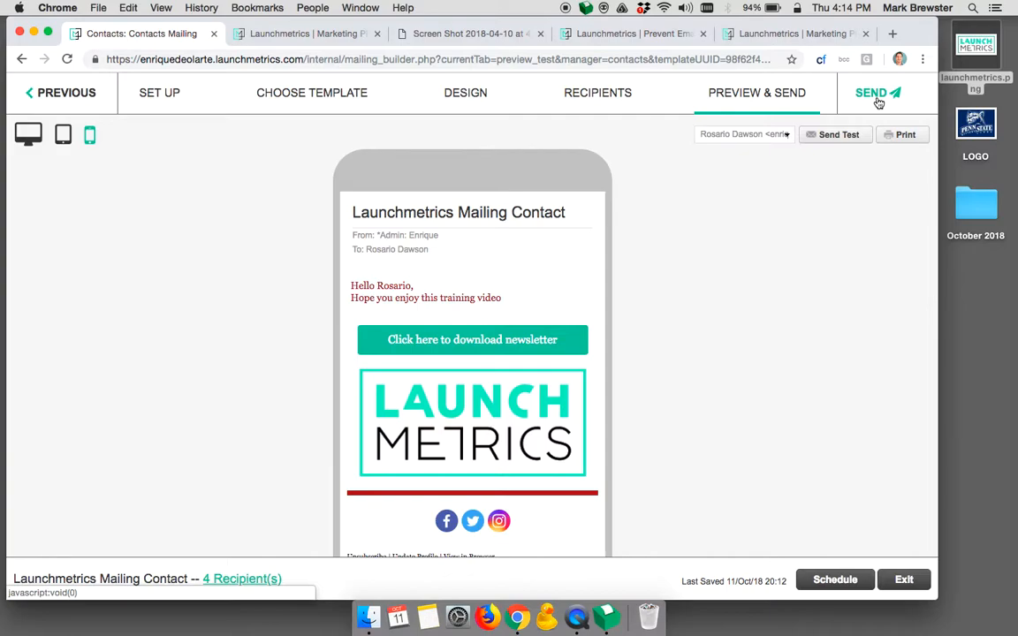
Set the mailing's scheduled send date to 12/Oct/2018 and the hour to 09
{"action": "left_click", "coordinate": [830, 581]}
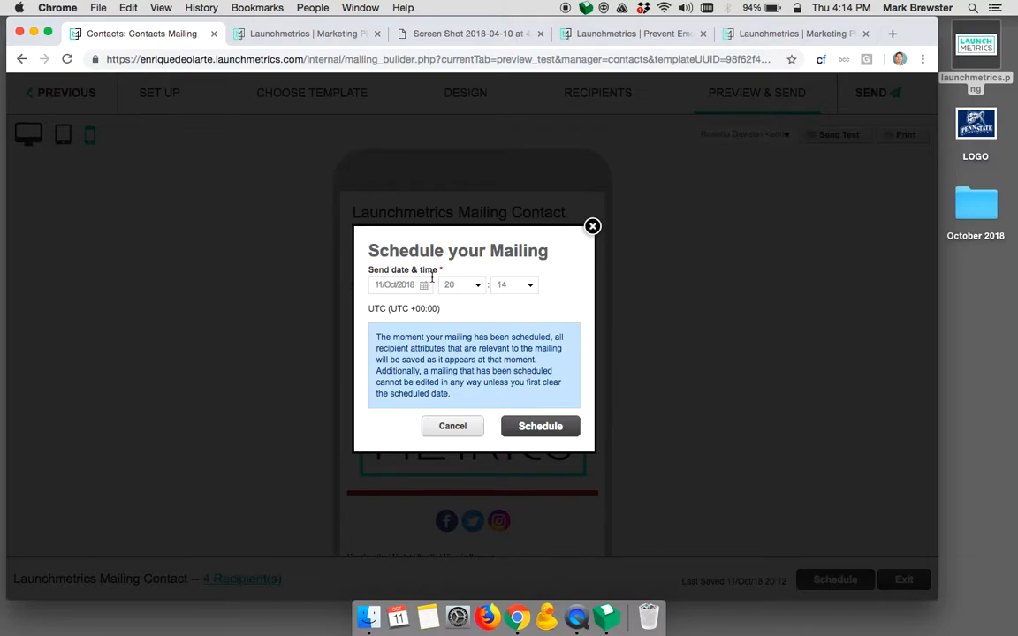
{"action": "left_click", "coordinate": [398, 285]}
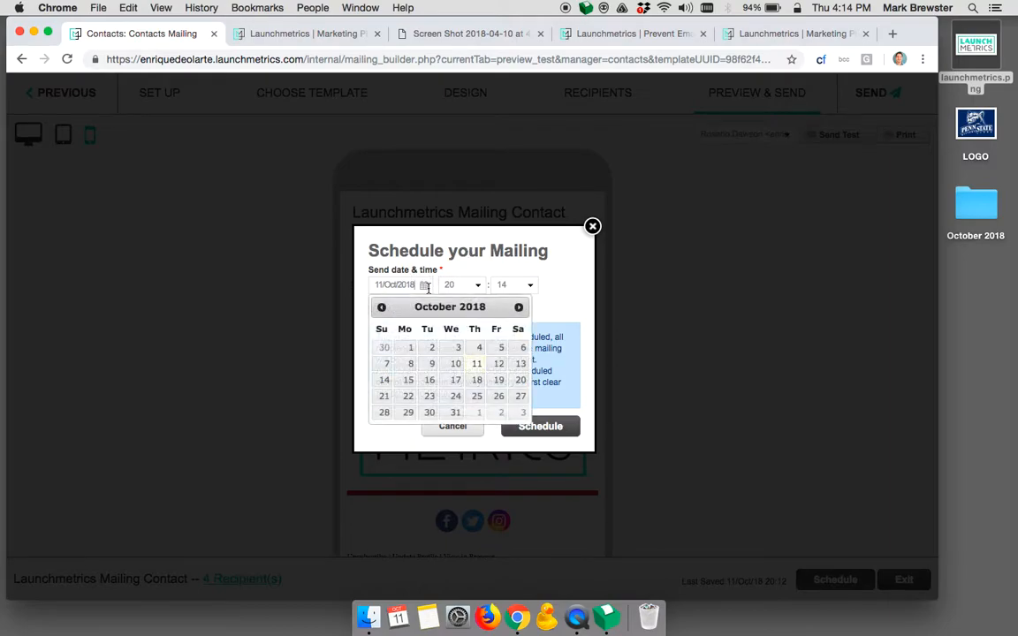
{"action": "left_click", "coordinate": [498, 364]}
{"action": "left_click", "coordinate": [475, 285]}
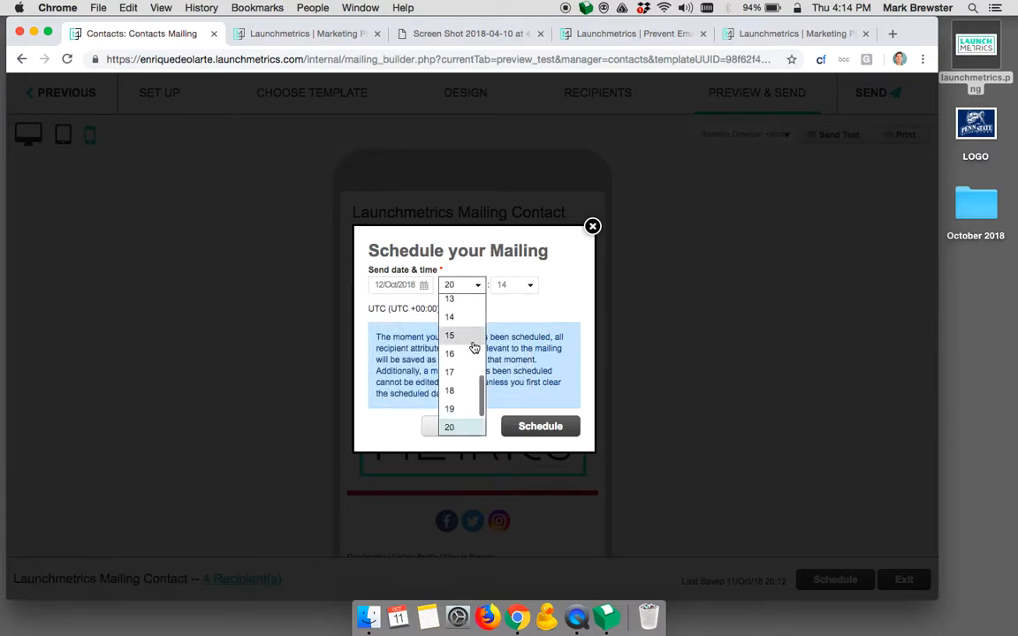
{"action": "scroll", "coordinate": [475, 392], "scroll_direction": "up", "scroll_amount": 5}
{"action": "scroll", "coordinate": [475, 392], "scroll_direction": "down", "scroll_amount": 5}
{"action": "scroll", "coordinate": [475, 392], "scroll_direction": "up", "scroll_amount": 5}
{"action": "scroll", "coordinate": [475, 392], "scroll_direction": "down", "scroll_amount": 5}
{"action": "scroll", "coordinate": [474, 392], "scroll_direction": "up", "scroll_amount": 3}
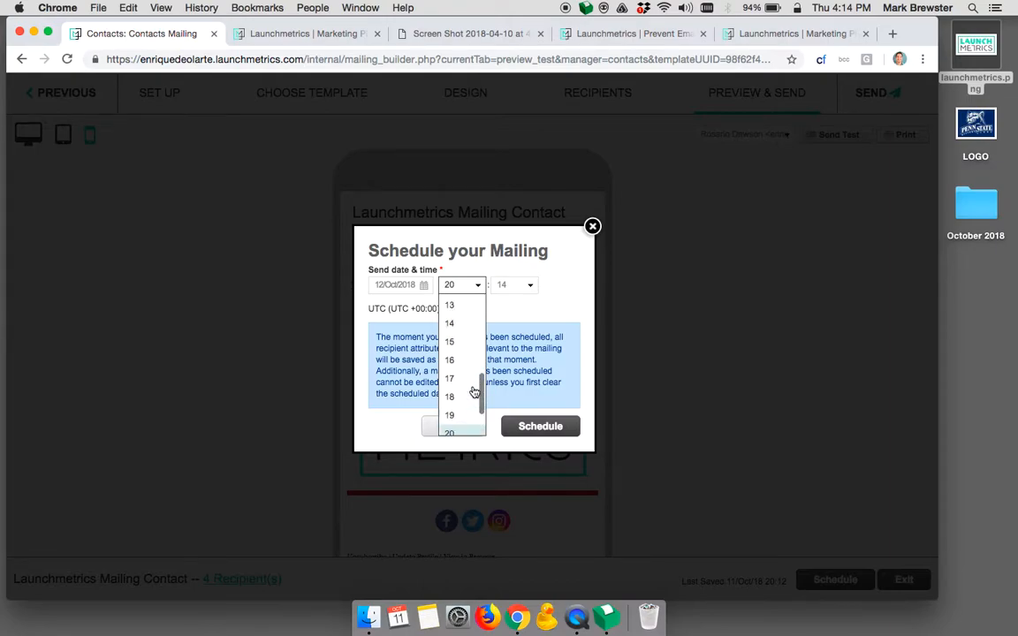
{"action": "left_click", "coordinate": [461, 335]}
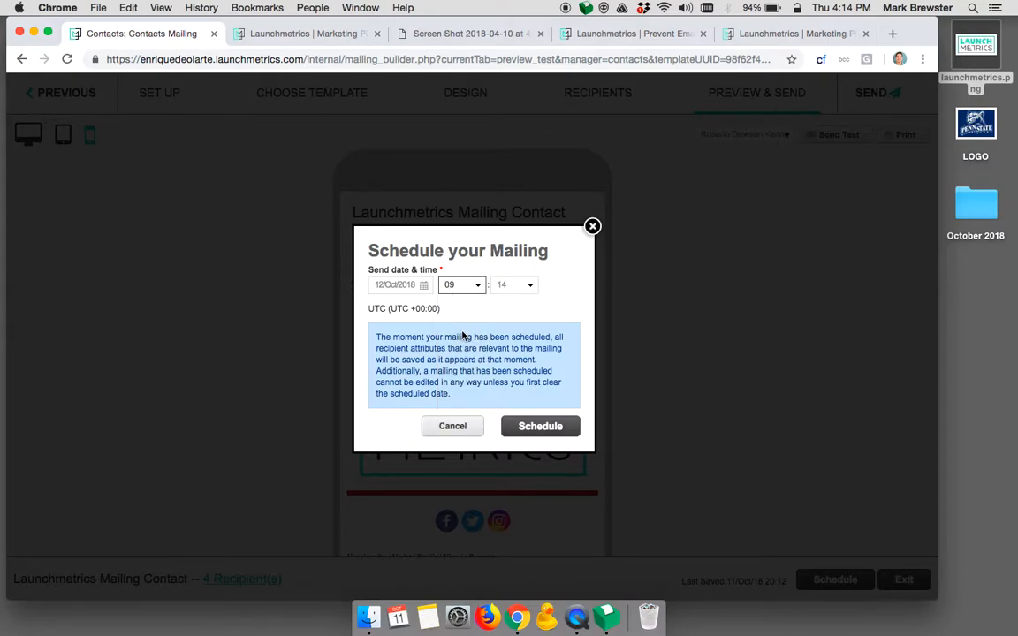
Set the send time's minutes to 00 and schedule the mailing
{"action": "left_click", "coordinate": [512, 285]}
{"action": "scroll", "coordinate": [513, 329], "scroll_direction": "up", "scroll_amount": 5}
{"action": "left_click", "coordinate": [513, 323]}
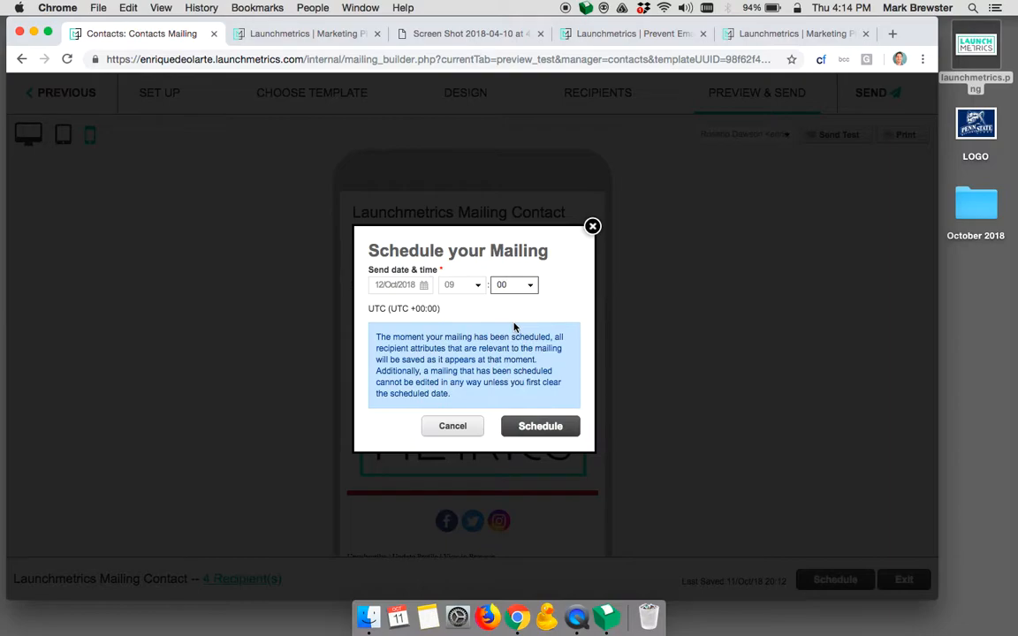
{"action": "left_click", "coordinate": [543, 427]}
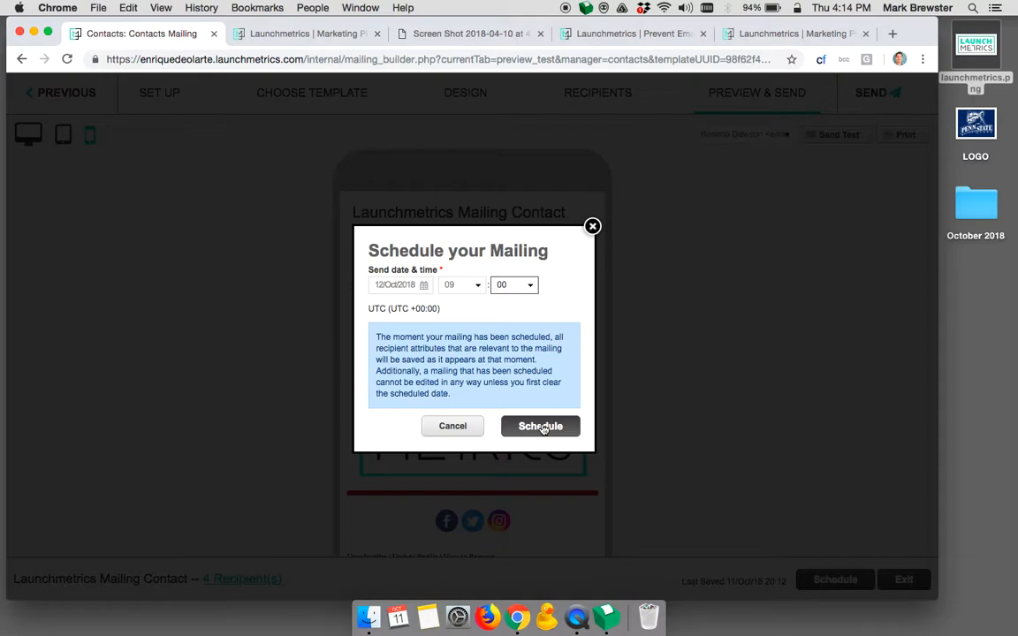
{"action": "left_click", "coordinate": [542, 427]}
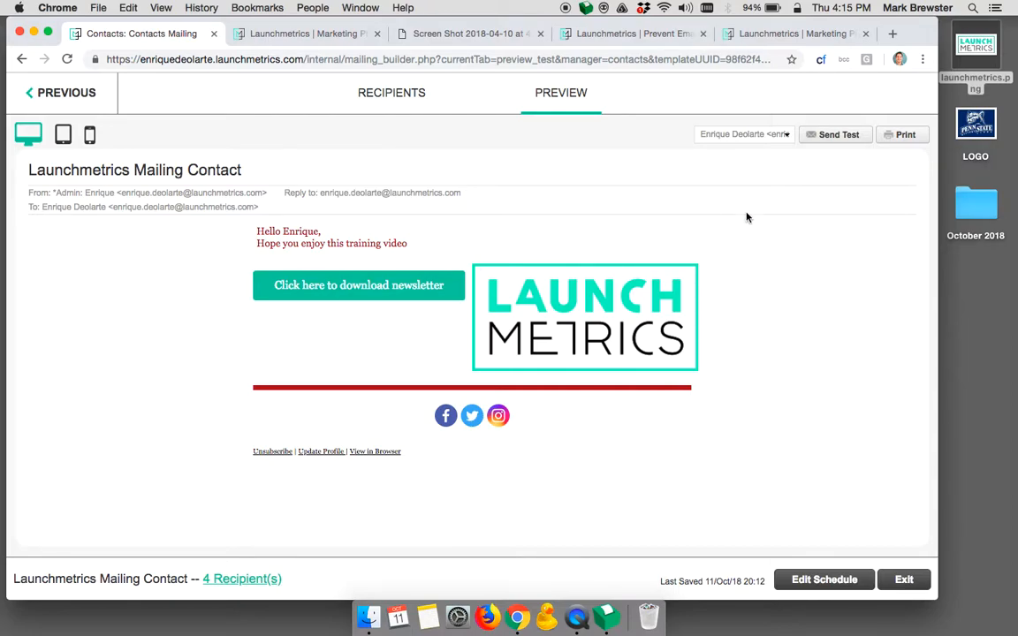
Review the mailing's schedule settings without changing them, and exit the mailing to the Contacts Mailing overview
{"action": "left_click", "coordinate": [822, 584]}
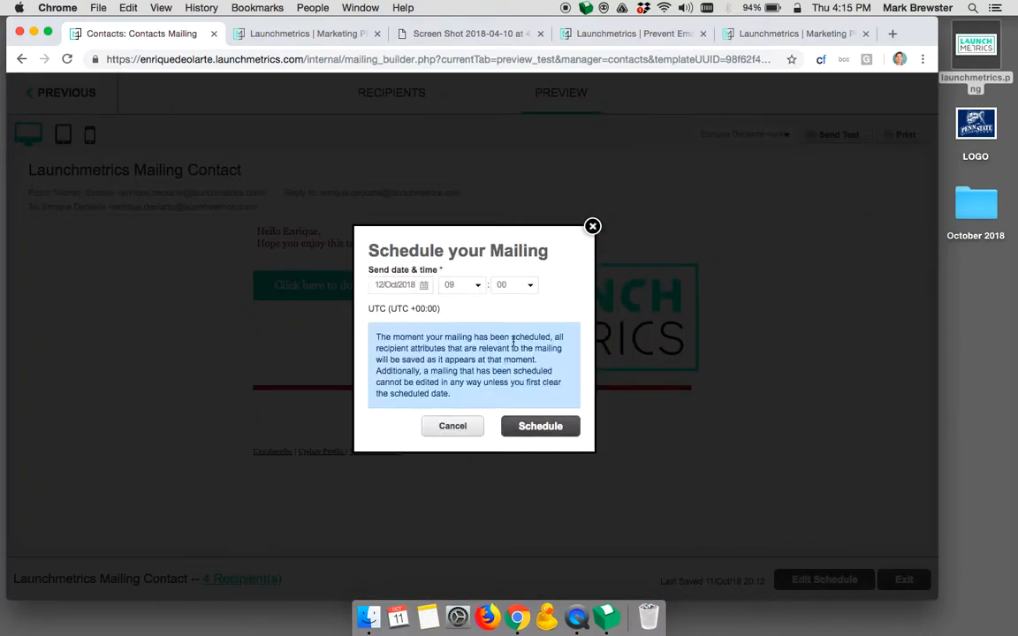
{"action": "left_click", "coordinate": [592, 228]}
{"action": "left_click", "coordinate": [904, 577]}
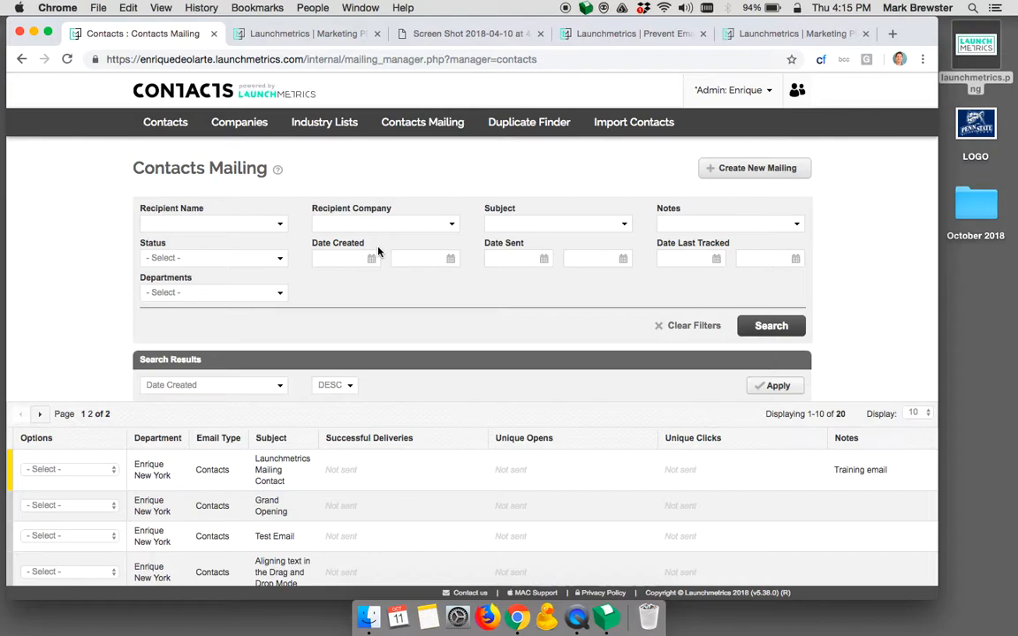
Search the contacts mailings for those with the status Sent
{"action": "left_click", "coordinate": [246, 259]}
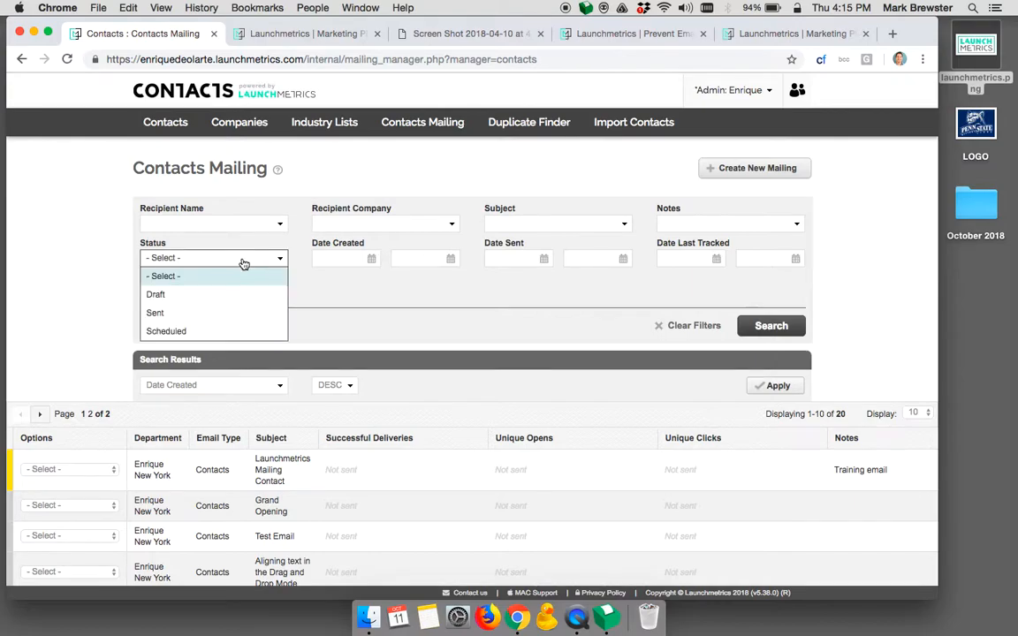
{"action": "left_click", "coordinate": [223, 314]}
{"action": "left_click", "coordinate": [771, 325]}
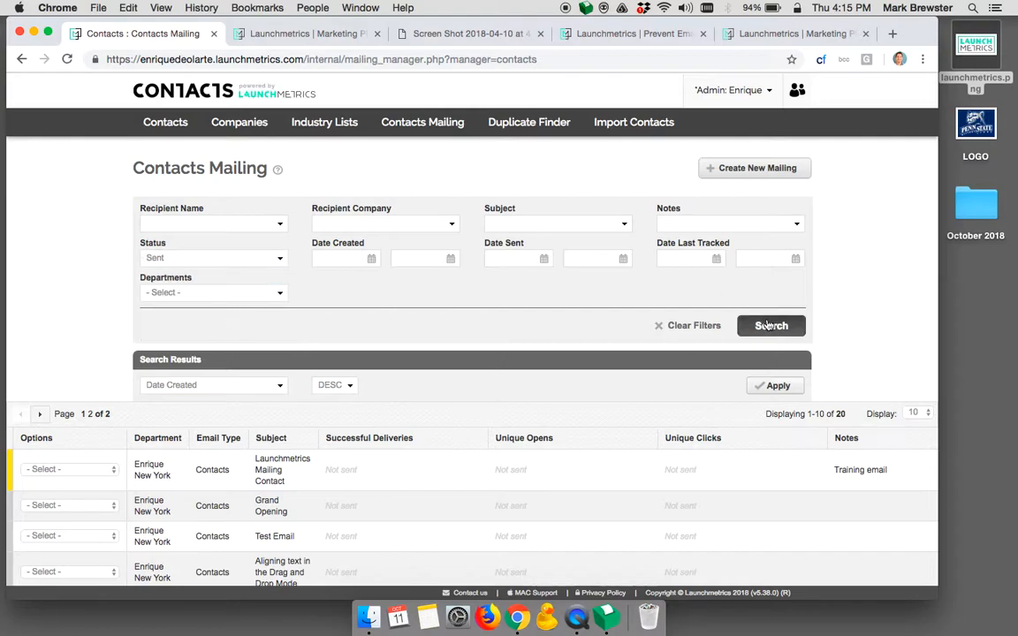
{"action": "scroll", "coordinate": [345, 336], "scroll_direction": "down", "scroll_amount": 4}
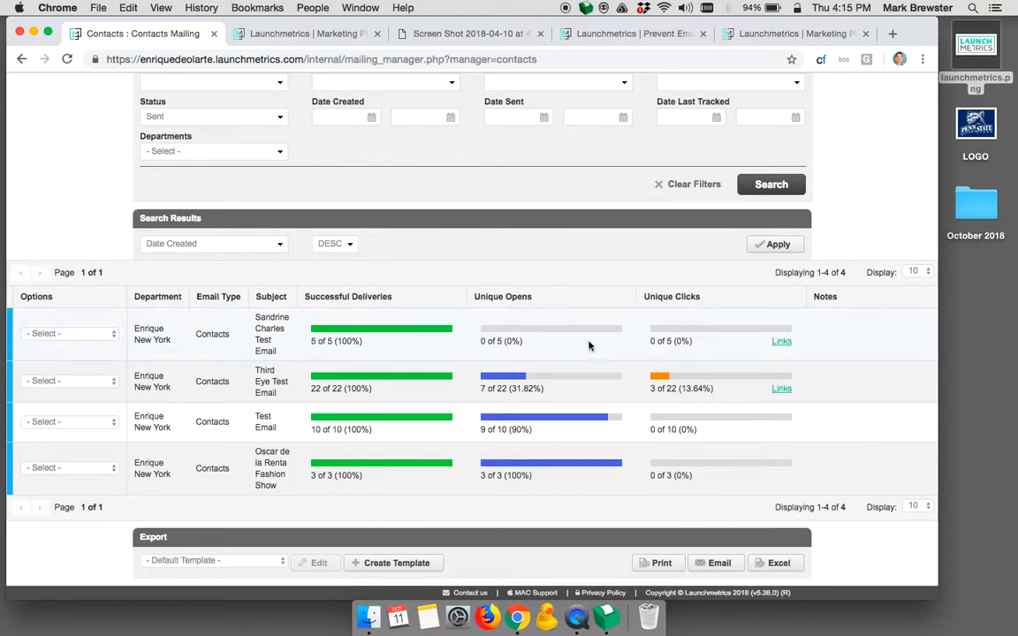
View the recipients of the Third Eye Test Email and examine their delivery responses and the delivery, open and click statistics
{"action": "left_click", "coordinate": [101, 382]}
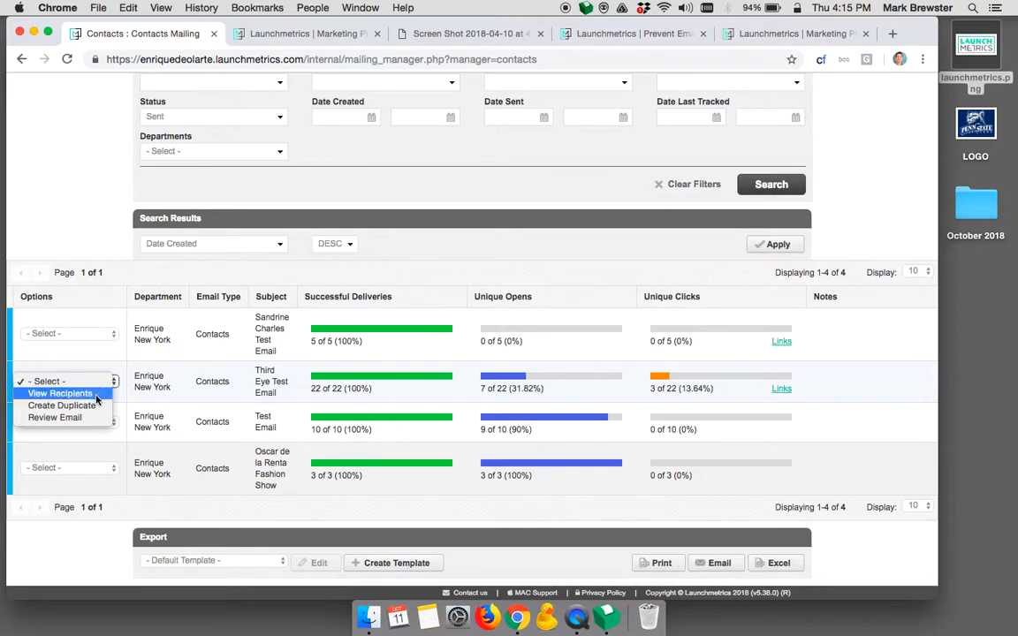
{"action": "left_click", "coordinate": [60, 394]}
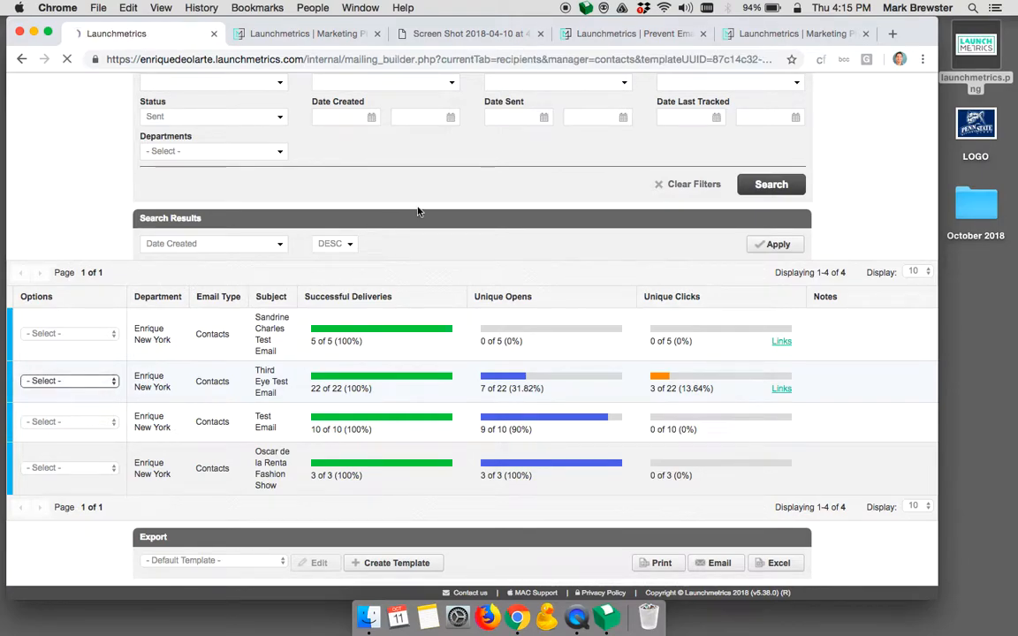
{"action": "scroll", "coordinate": [109, 334], "scroll_direction": "down", "scroll_amount": 5}
{"action": "scroll", "coordinate": [107, 334], "scroll_direction": "down", "scroll_amount": 2}
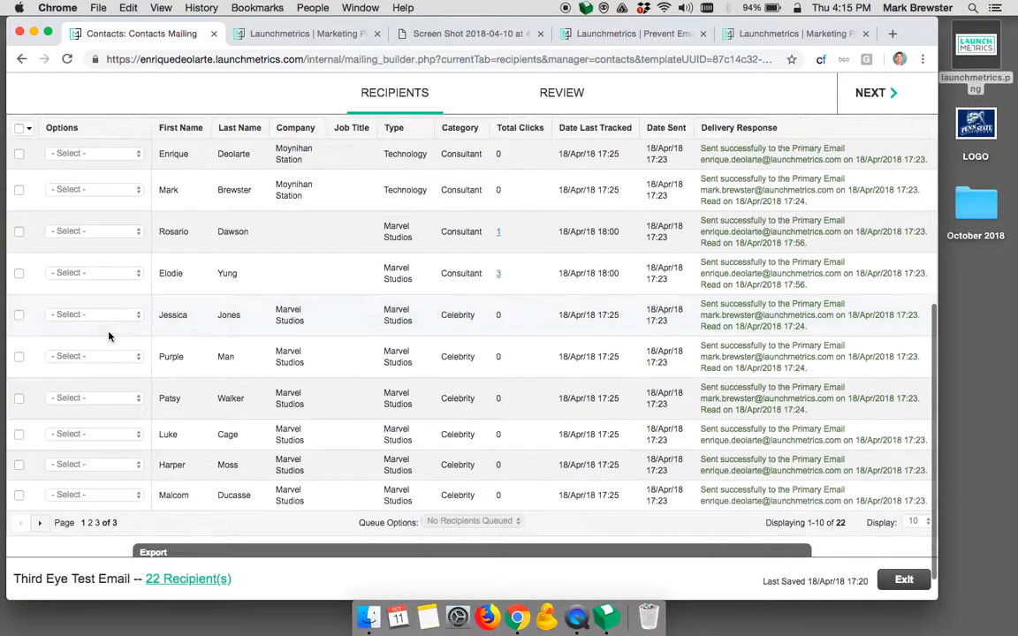
{"action": "scroll", "coordinate": [107, 334], "scroll_direction": "up", "scroll_amount": 5}
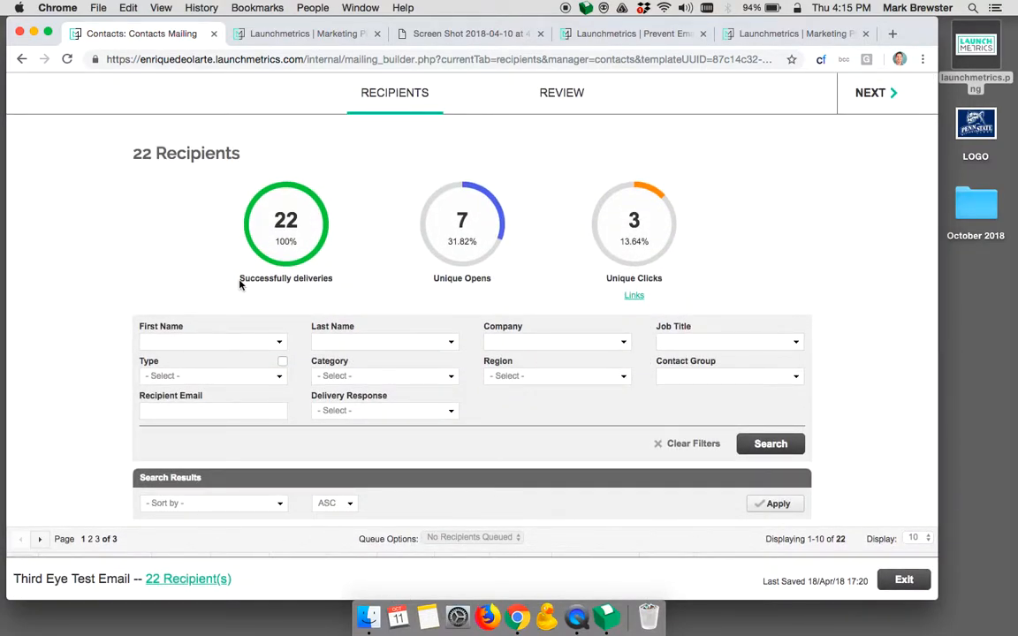
{"action": "scroll", "coordinate": [240, 284], "scroll_direction": "down", "scroll_amount": 4}
{"action": "scroll", "coordinate": [252, 230], "scroll_direction": "up", "scroll_amount": 4}
{"action": "scroll", "coordinate": [485, 283], "scroll_direction": "down", "scroll_amount": 1}
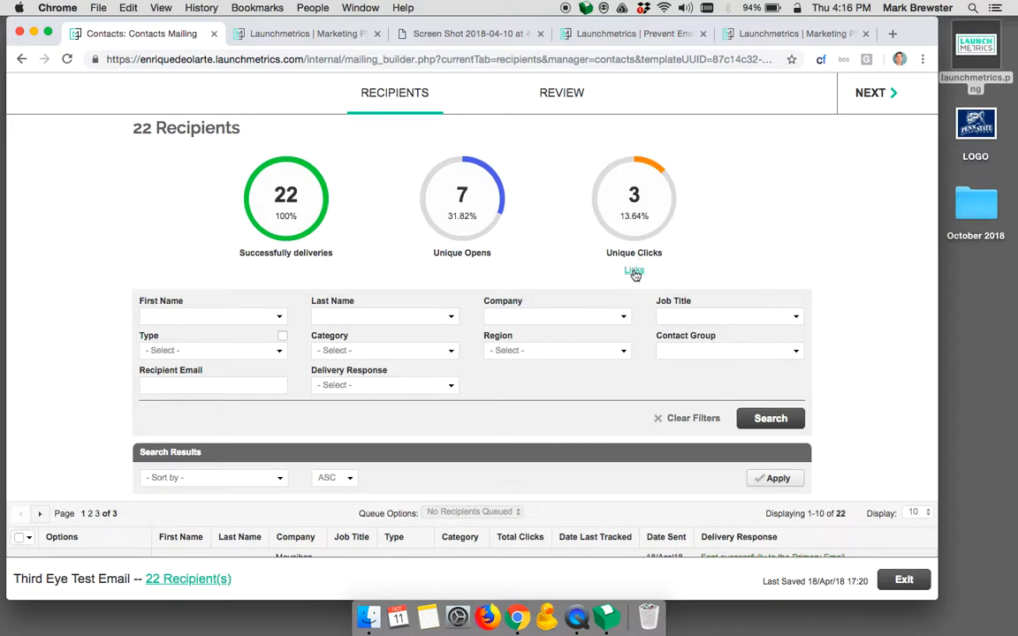
View the clicks per link for the Third Eye Test Email, and return to its recipients list
{"action": "left_click", "coordinate": [634, 272]}
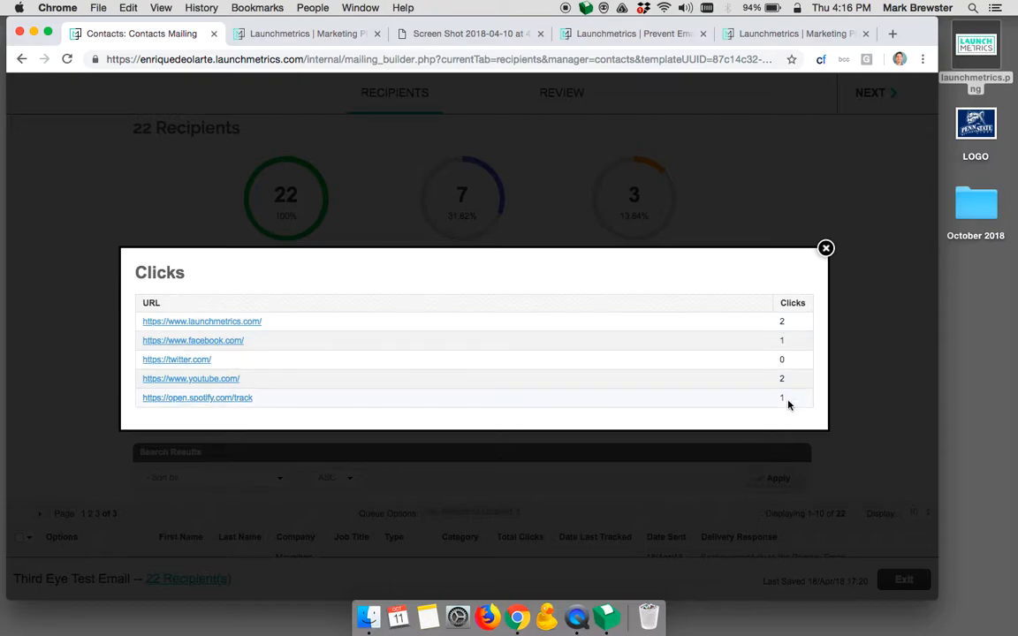
{"action": "left_click", "coordinate": [825, 249]}
{"action": "scroll", "coordinate": [492, 291], "scroll_direction": "down", "scroll_amount": 2}
{"action": "scroll", "coordinate": [493, 292], "scroll_direction": "up", "scroll_amount": 3}
{"action": "scroll", "coordinate": [371, 198], "scroll_direction": "down", "scroll_amount": 3}
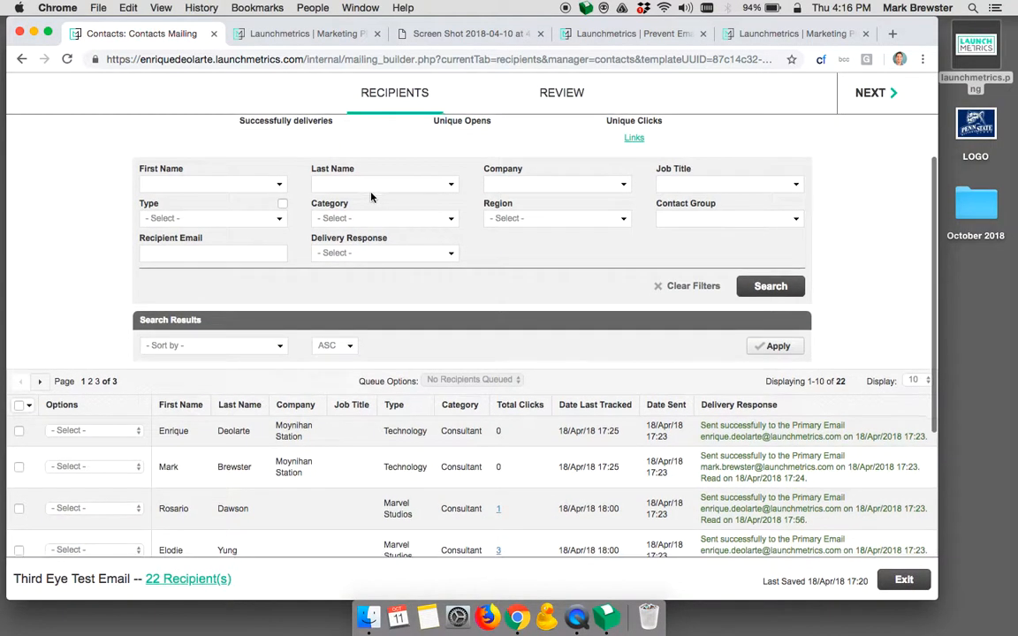
Filter the recipients by the delivery response "Sent successfully & Read" and review the matching contacts
{"action": "left_click", "coordinate": [410, 255]}
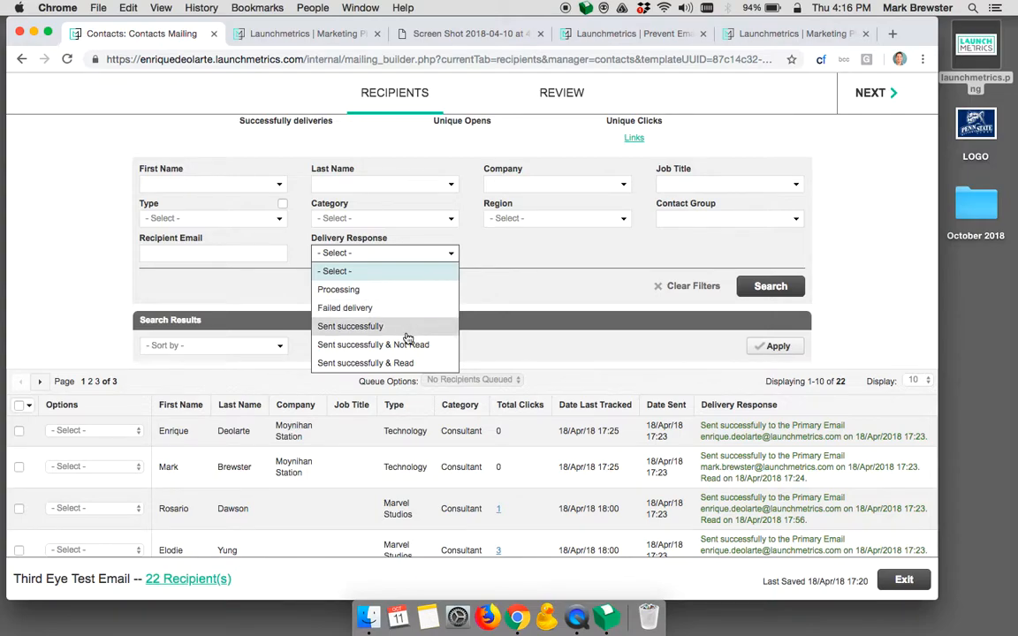
{"action": "left_click", "coordinate": [428, 368]}
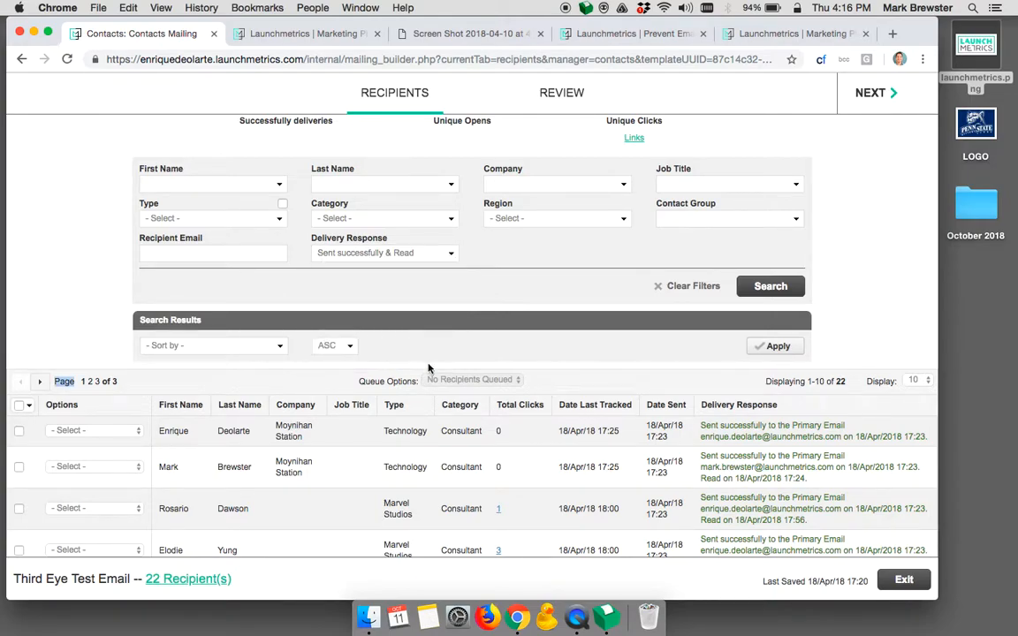
{"action": "left_click", "coordinate": [765, 286]}
{"action": "scroll", "coordinate": [576, 306], "scroll_direction": "down", "scroll_amount": 10}
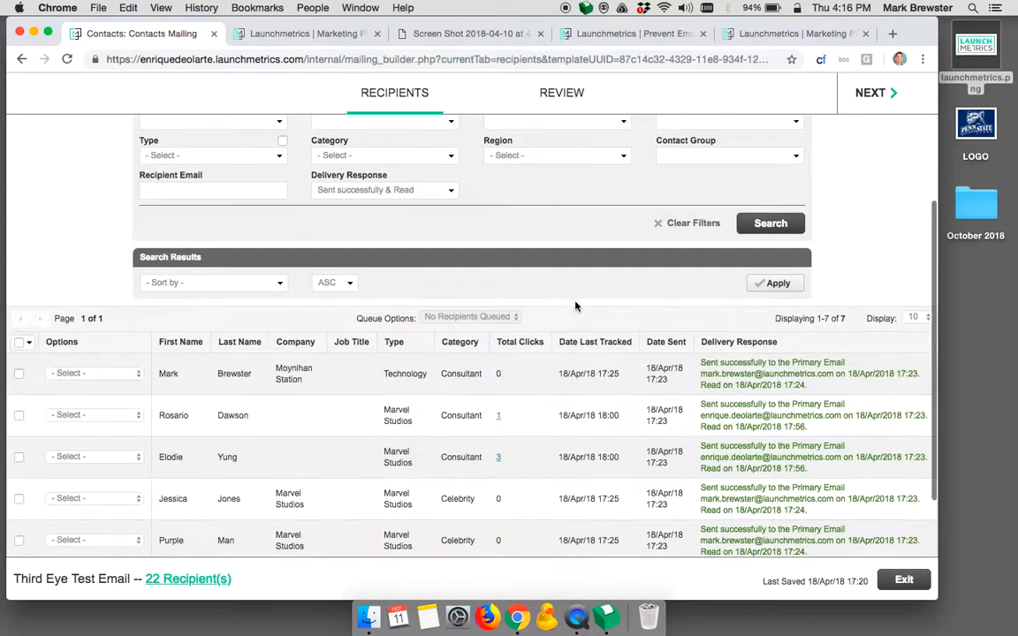